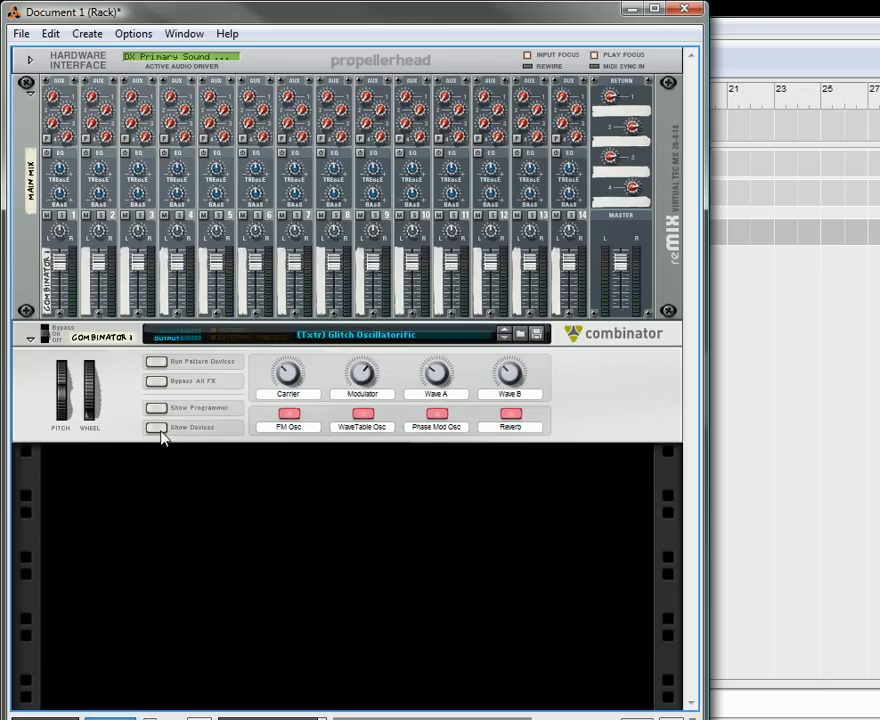
- Fold and mute the existing Combinator, and add a new empty Combinator below it in the rack
left_click(31, 340)
left_click(46, 215)
right_click(243, 450)
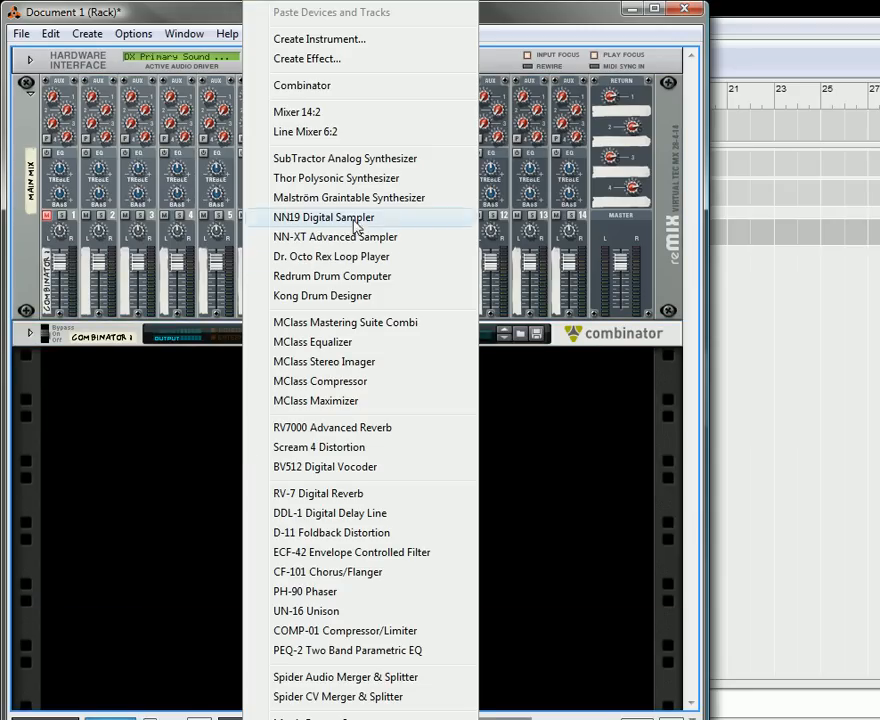
left_click(325, 86)
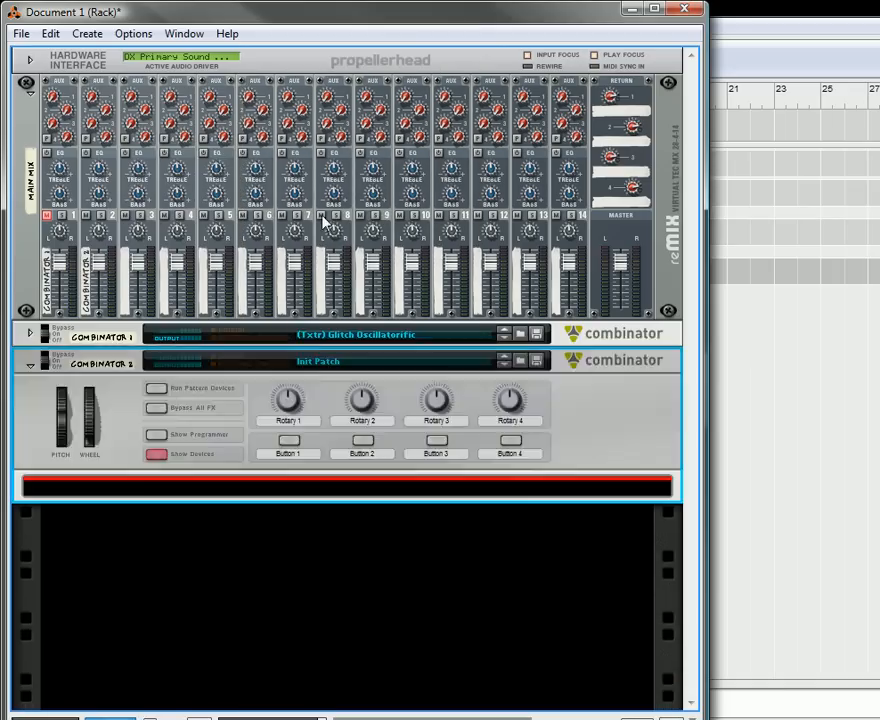
- Clear the labels of all four rotary knobs on the new Combinator
double_click(290, 421)
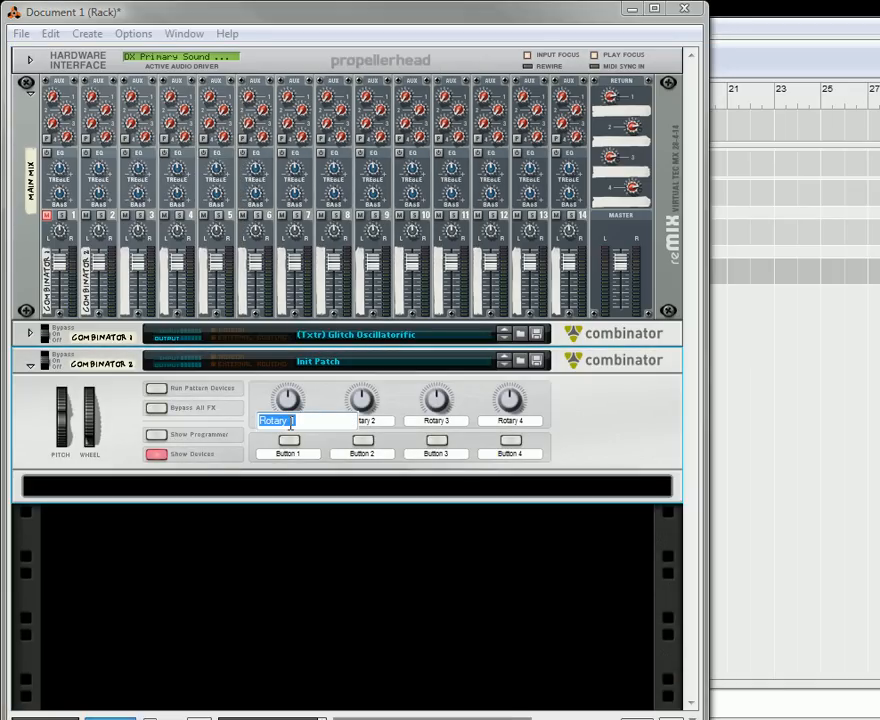
key("BackSpace")
double_click(382, 424)
key("BackSpace")
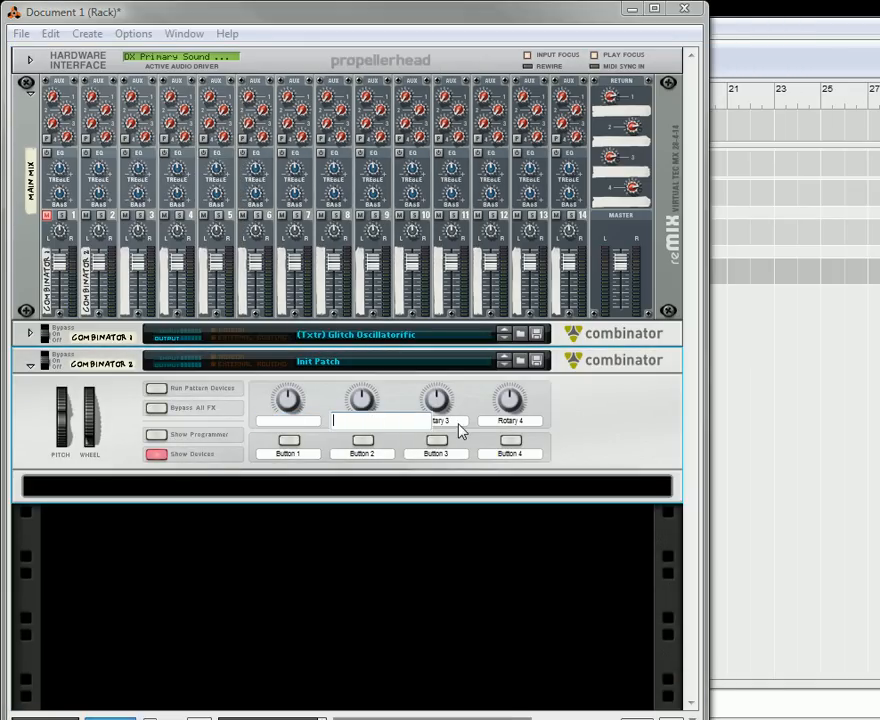
double_click(452, 421)
key("BackSpace")
double_click(512, 422)
key("BackSpace")
- Clear the labels of all four buttons on the new Combinator
double_click(512, 454)
key("BackSpace")
double_click(440, 455)
key("BackSpace")
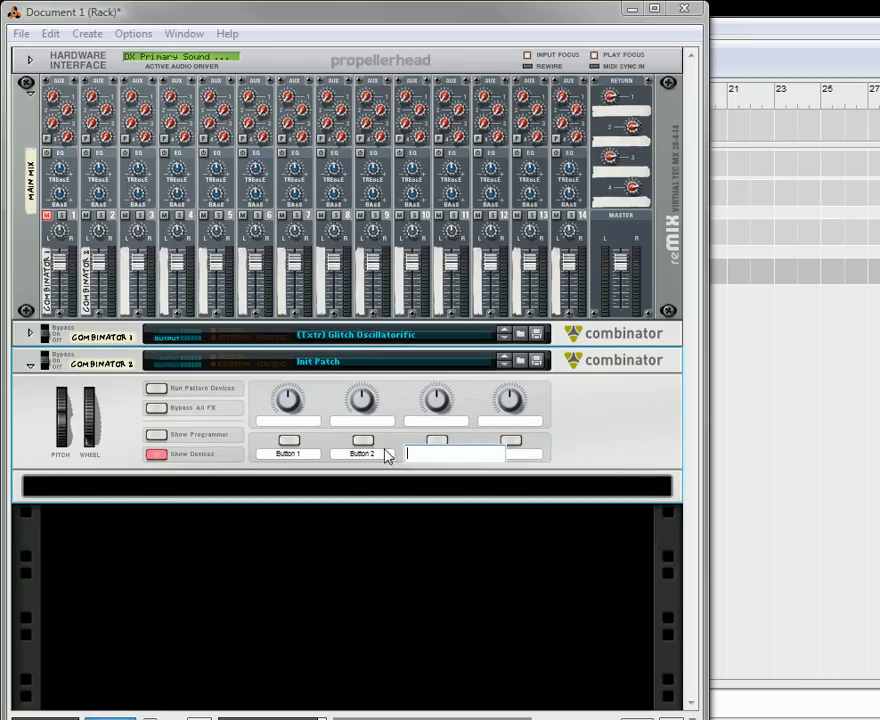
double_click(370, 455)
key("BackSpace")
double_click(289, 455)
key("BackSpace")
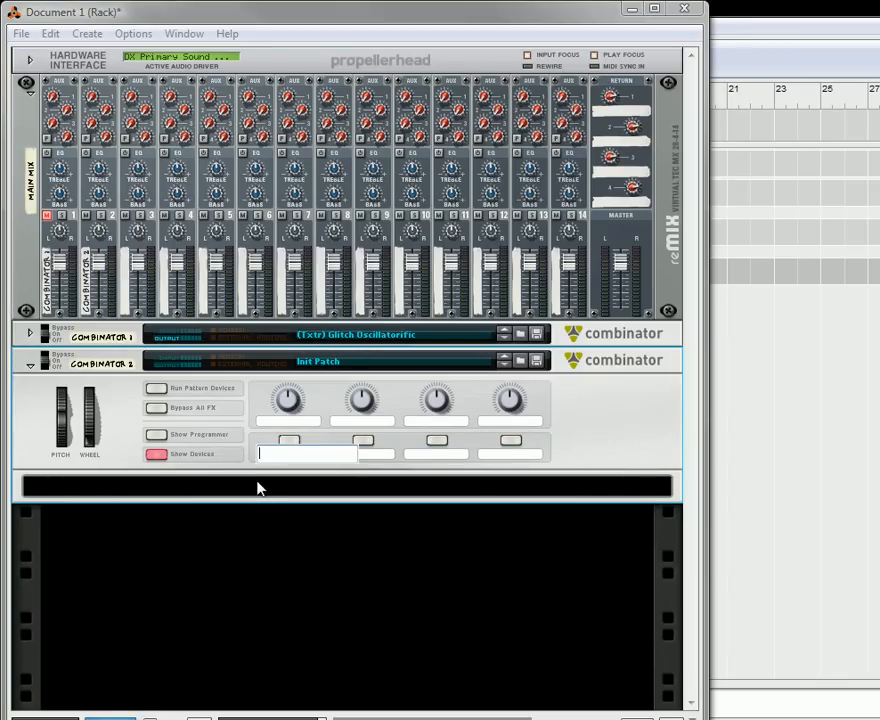
- Add a Line Mixer 6:2 and a Thor Polysonic Synthesizer inside the new Combinator
left_click(260, 490)
right_click(263, 490)
mouse_move(367, 197)
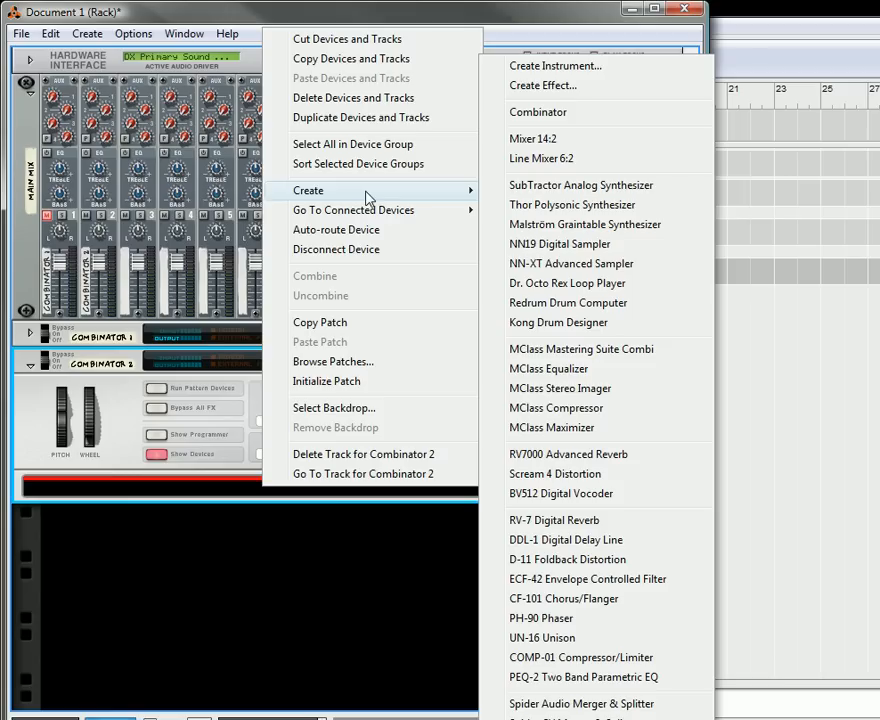
left_click(548, 158)
right_click(308, 527)
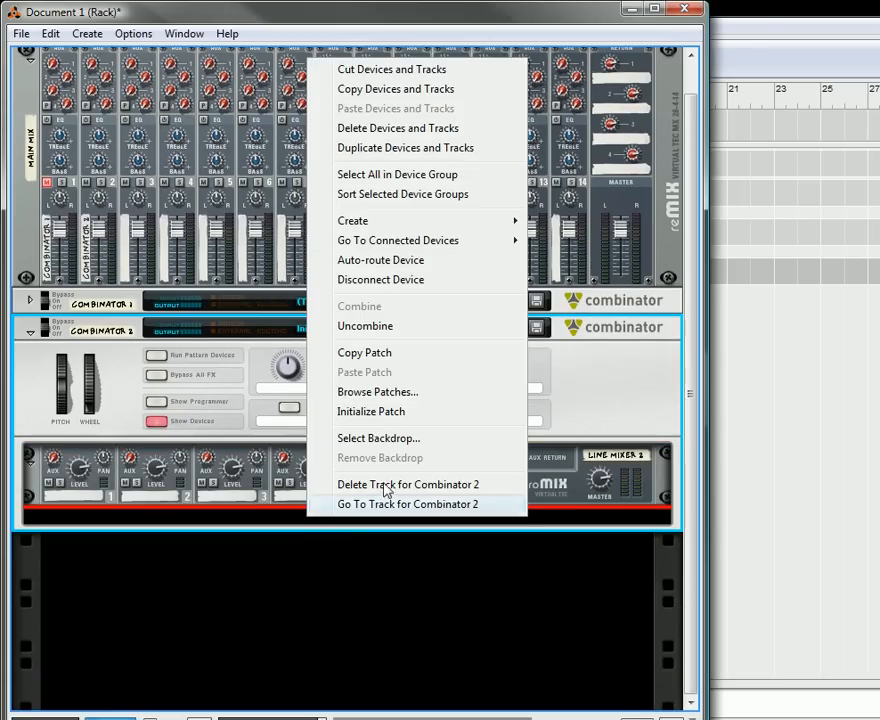
mouse_move(418, 222)
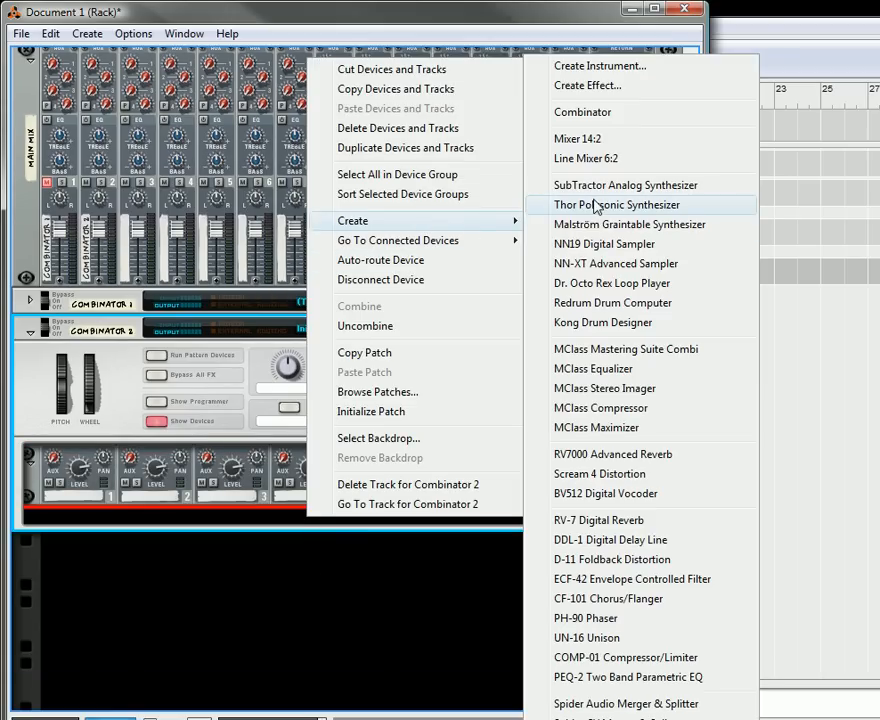
left_click(596, 205)
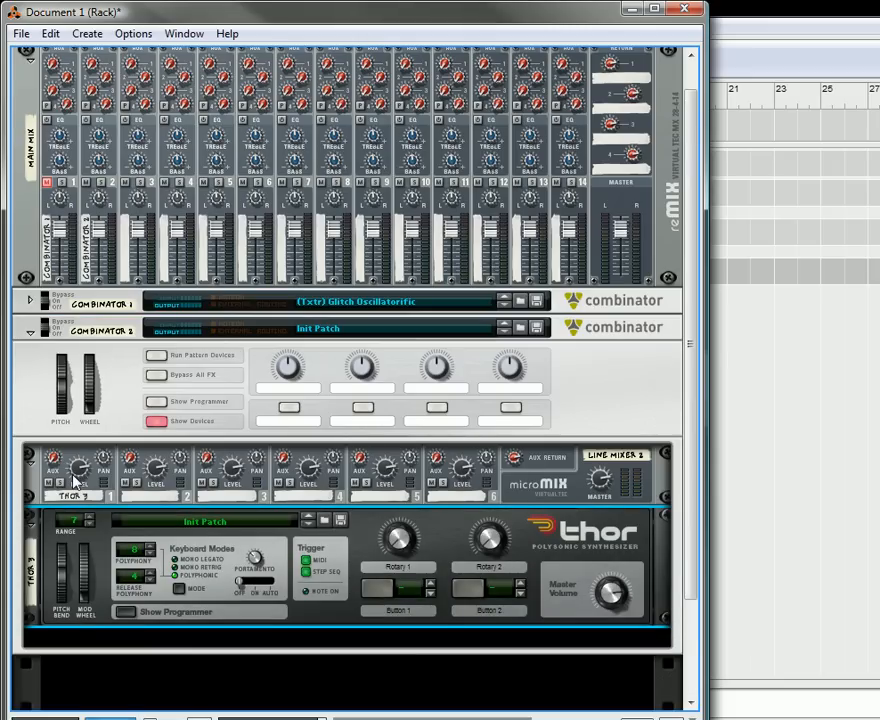
- Add a Malström Graintable Synthesizer below the Thor, with polyphony 1 and pitch bend range 0
scroll(332, 602, "down", 1)
right_click(331, 591)
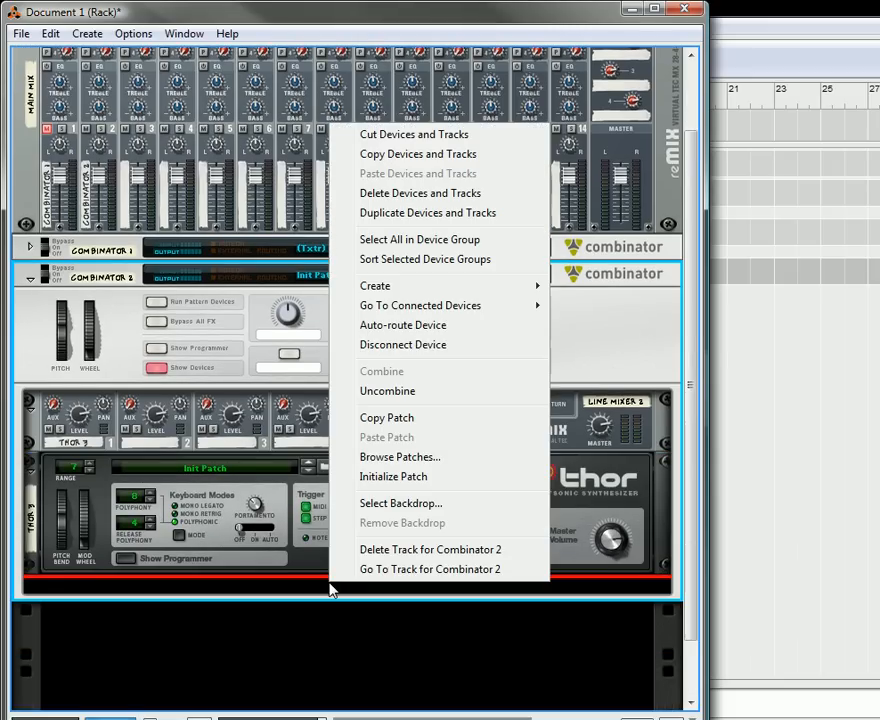
mouse_move(424, 290)
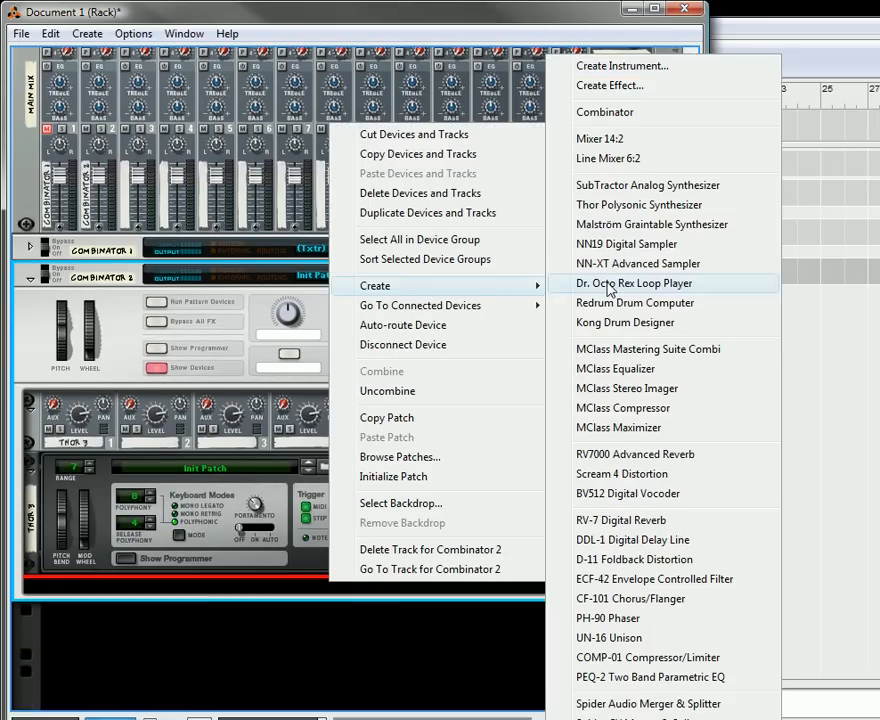
left_click(640, 224)
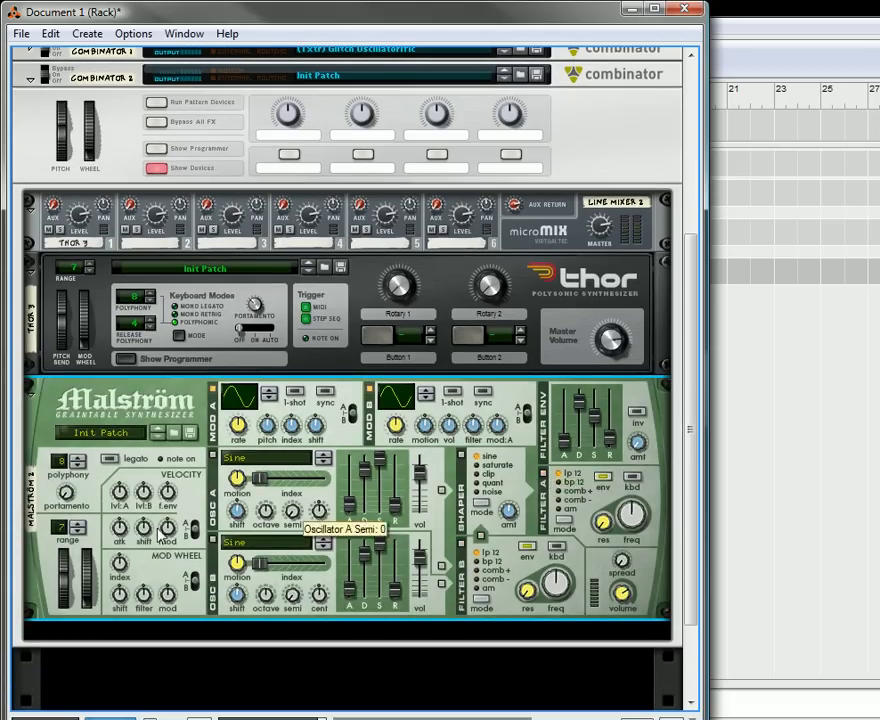
left_click_drag(60, 463, 60, 472)
mouse_move(63, 531)
left_mouse_down()
mouse_move(69, 654)
mouse_move(60, 530)
left_mouse_up()
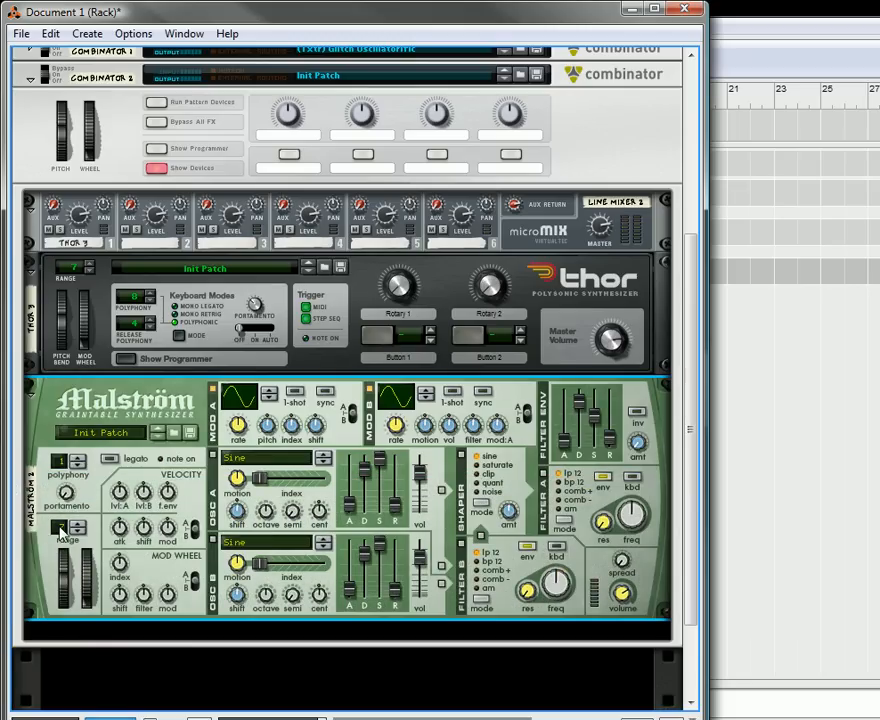
- On the rack's rear, cable Malström Mod A and Mod B to the Combinator's Rotary 1 and Rotary 2 CV inputs, trimmed to 127
scroll(250, 455, "up", 2)
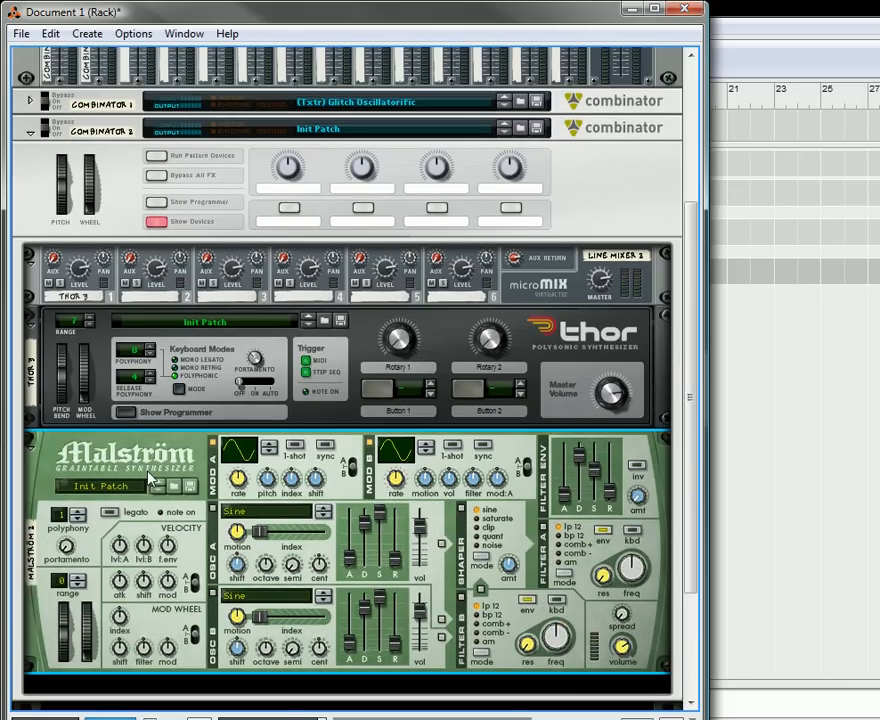
key("Tab")
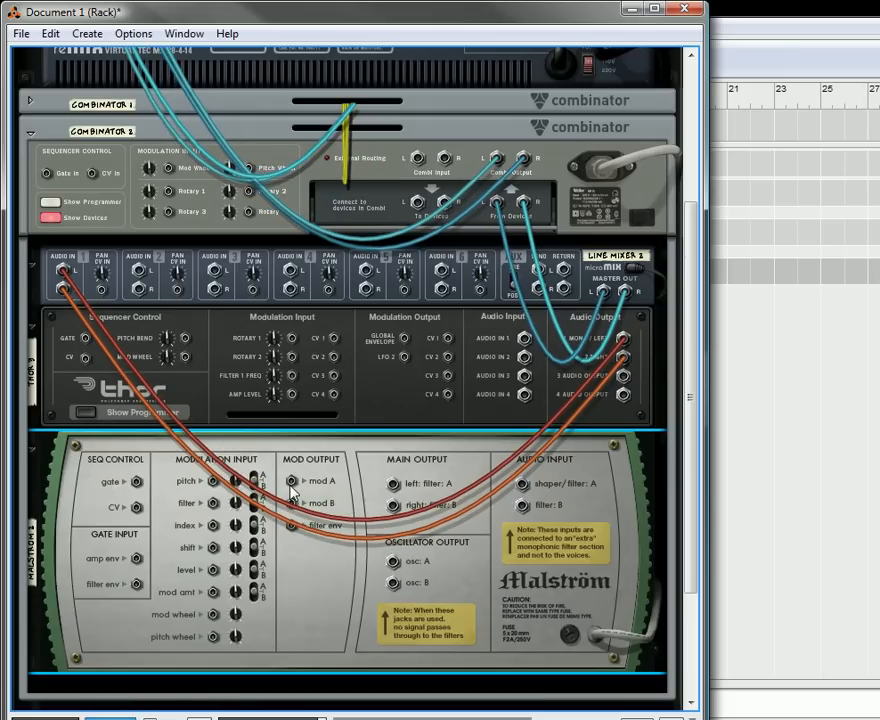
left_click_drag(291, 481, 167, 112)
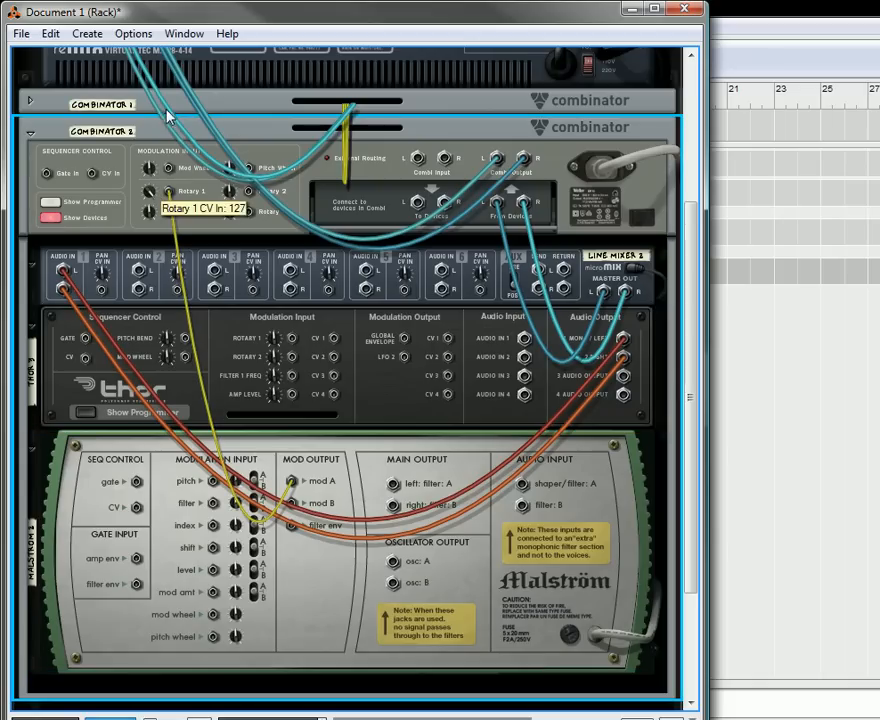
left_click_drag(287, 499, 250, 108)
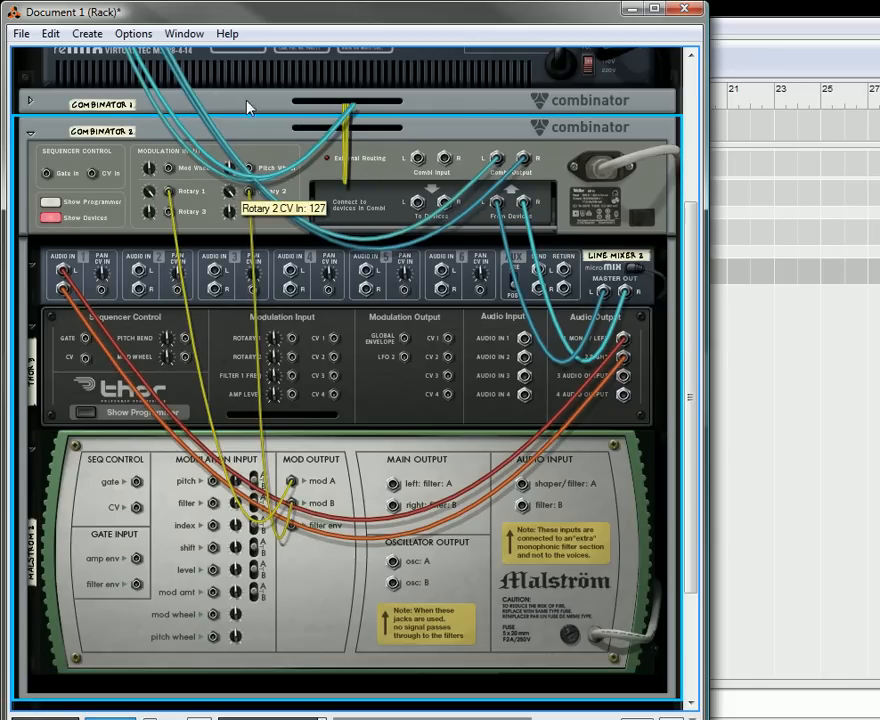
- On the Malström's front, enable sync for Mod A and Mod B, lowering Mod A's rate and raising Mod B's
key("Tab")
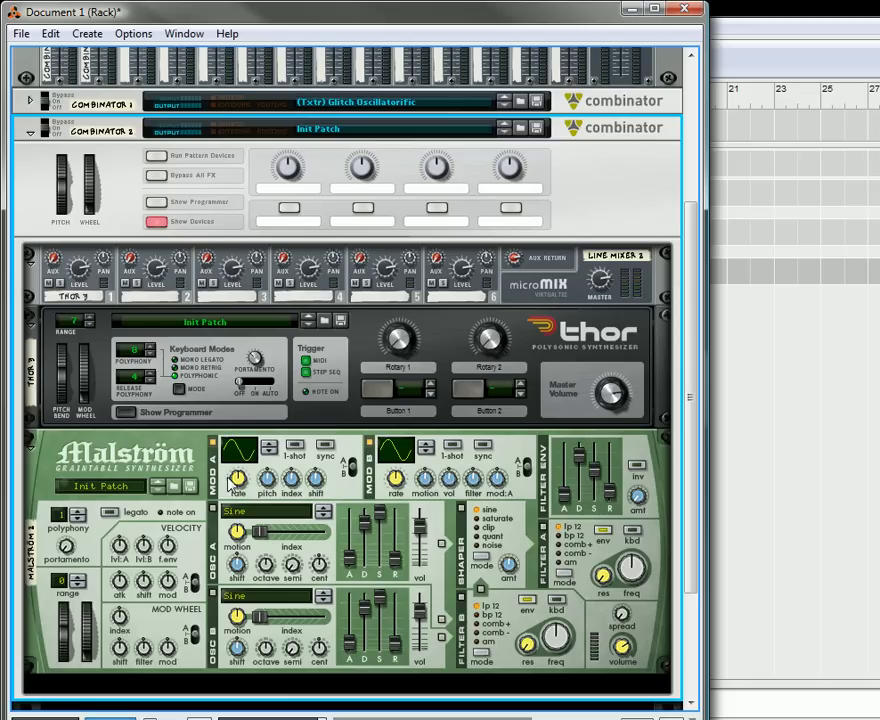
left_click(328, 447)
left_click(483, 446)
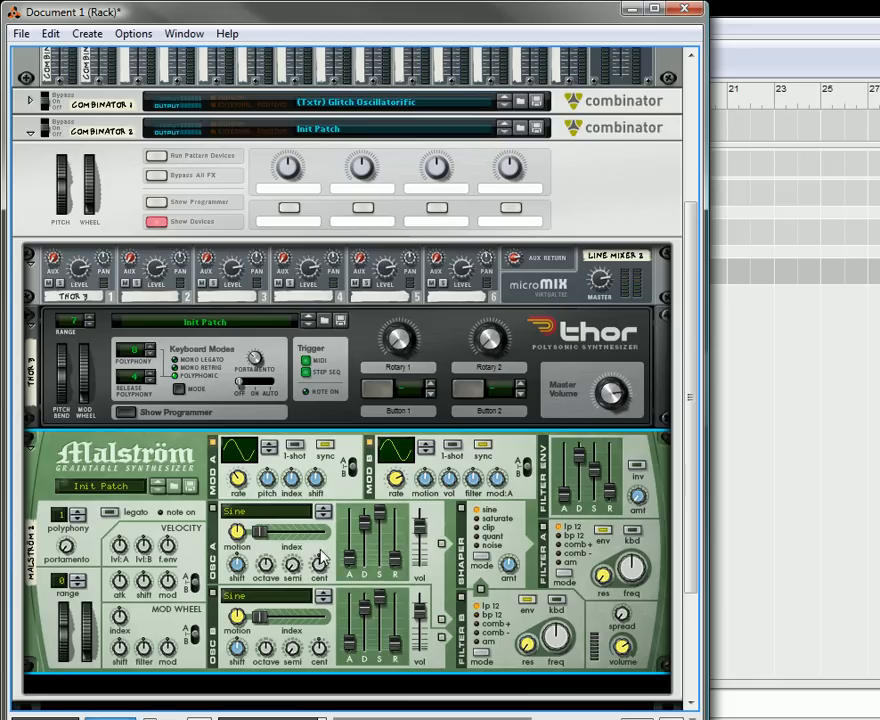
- Set Thor's oscillator 1 to FM Pair and raise the amp envelope's decay, sustain and release in its programmer
scroll(98, 380, "up", 2)
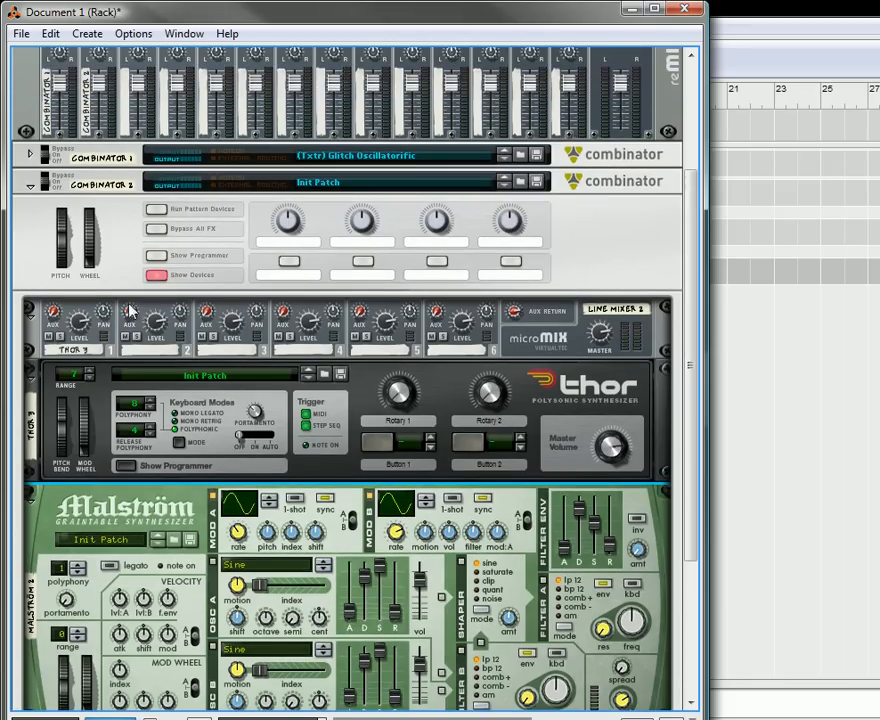
left_click(129, 466)
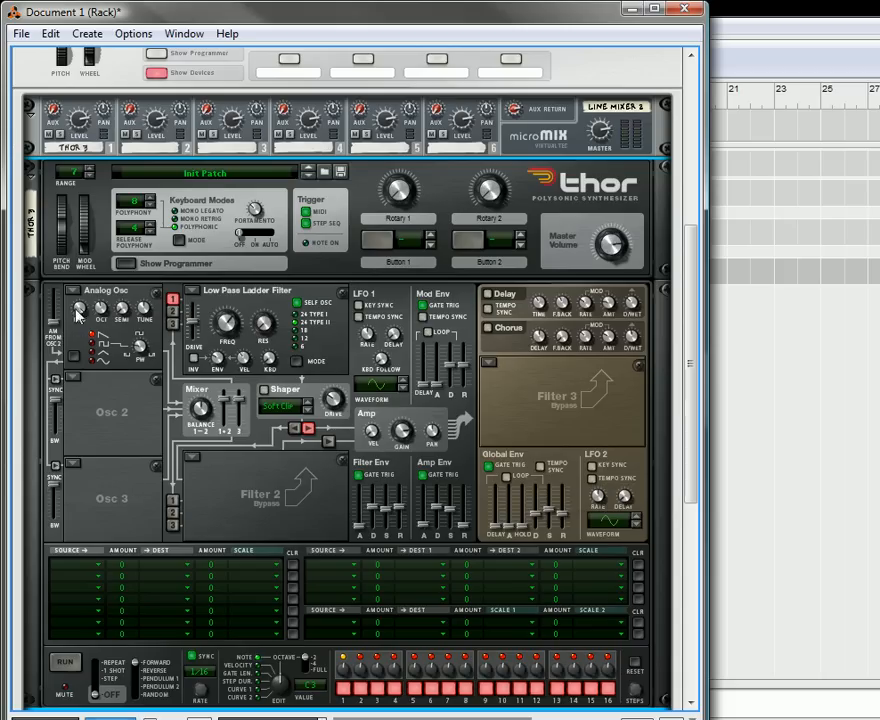
left_click(100, 290)
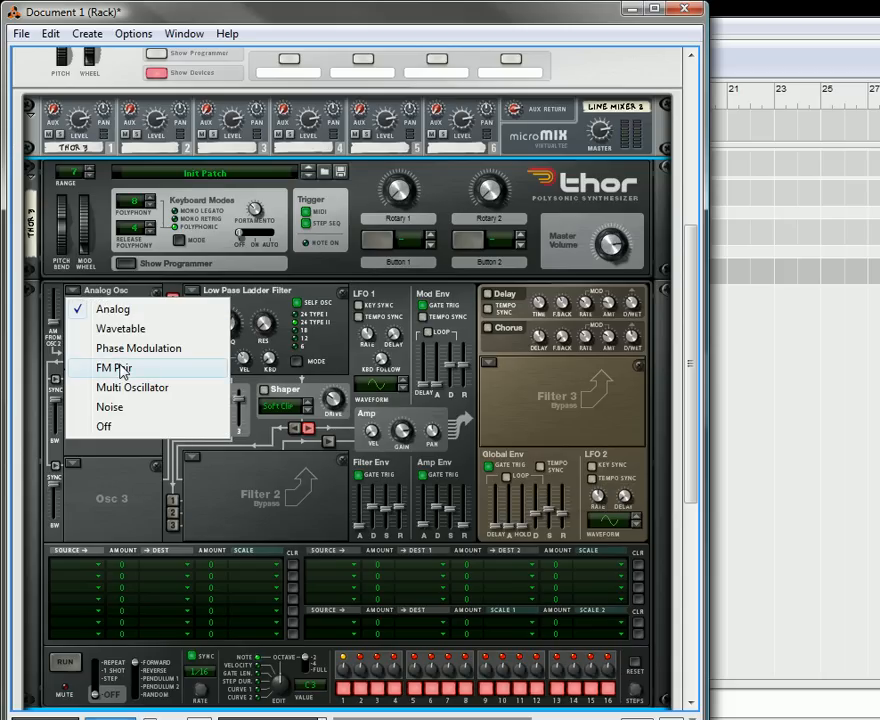
left_click(121, 369)
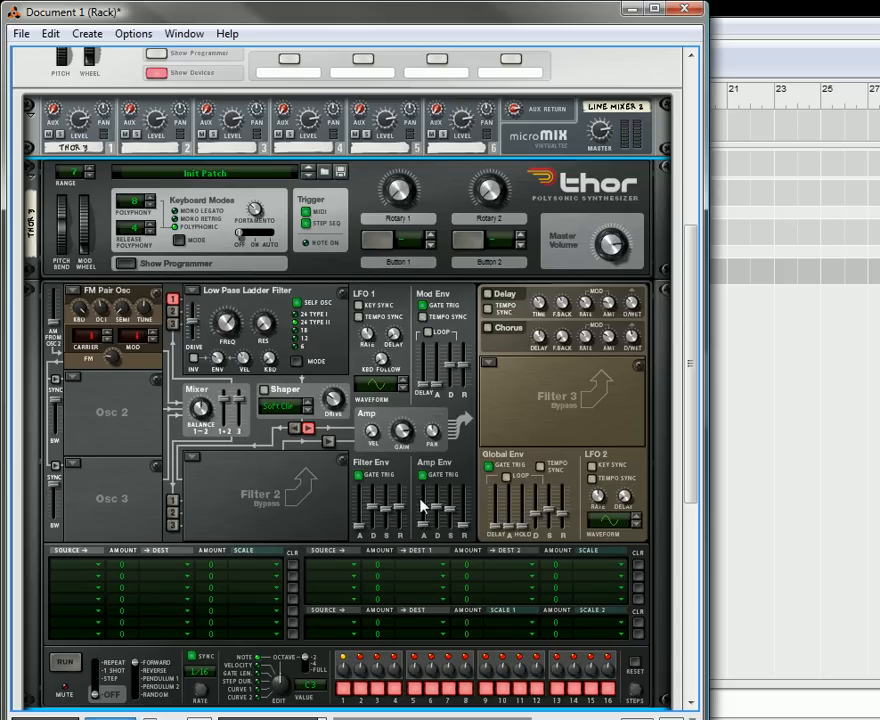
left_click_drag(435, 508, 463, 503)
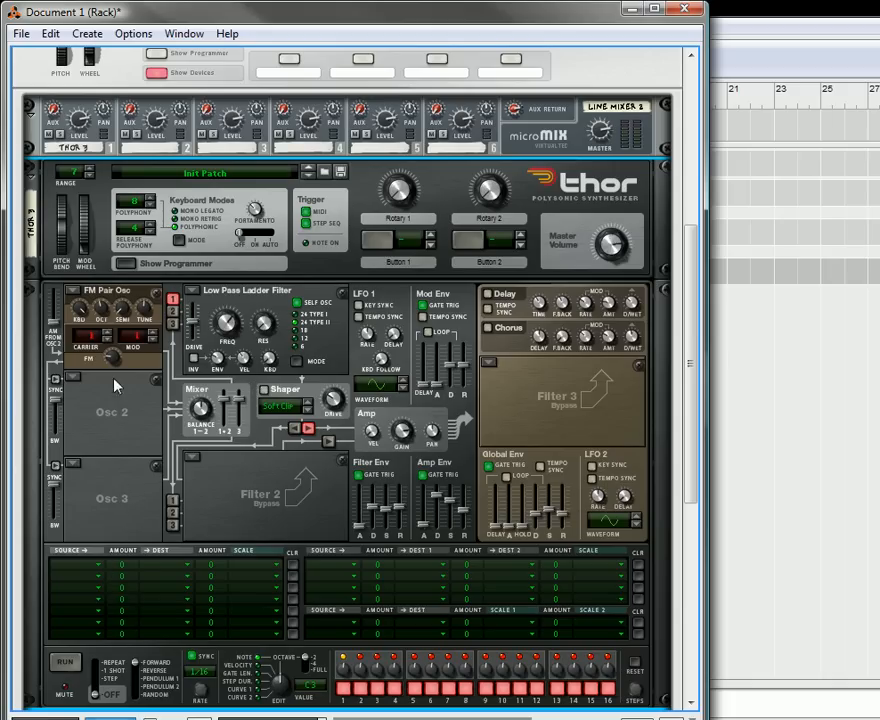
left_click(126, 264)
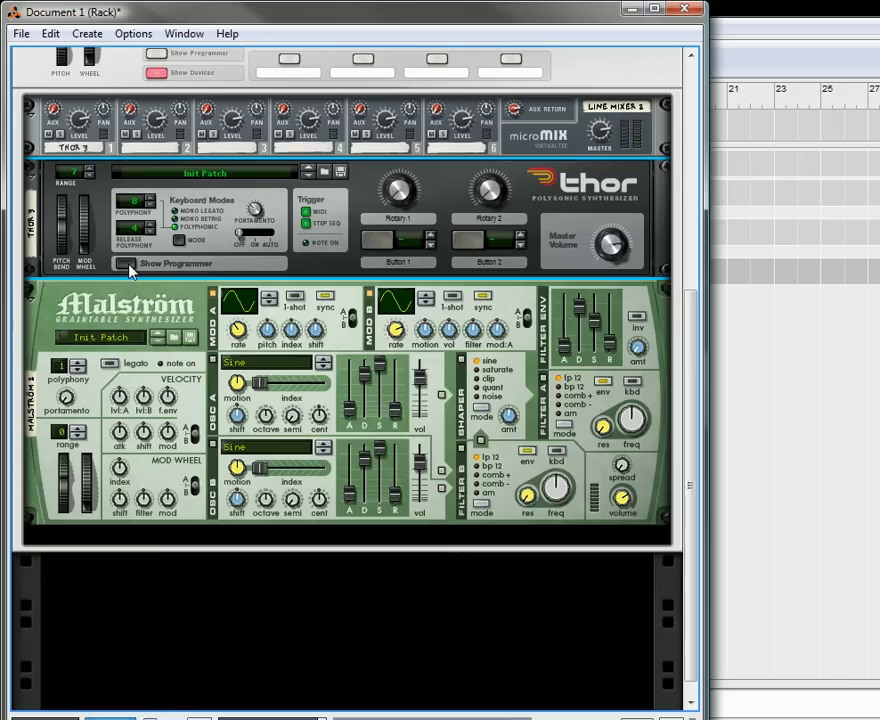
- Fold the Malström and duplicate it together with the Thor inside the Combinator
left_click(32, 303)
left_click(313, 461)
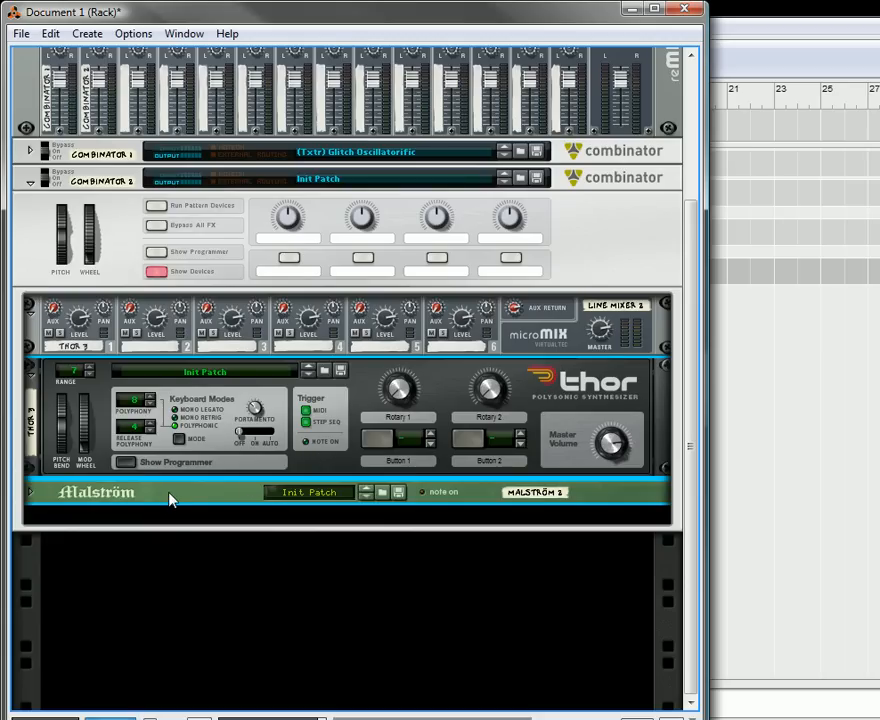
right_click(232, 494)
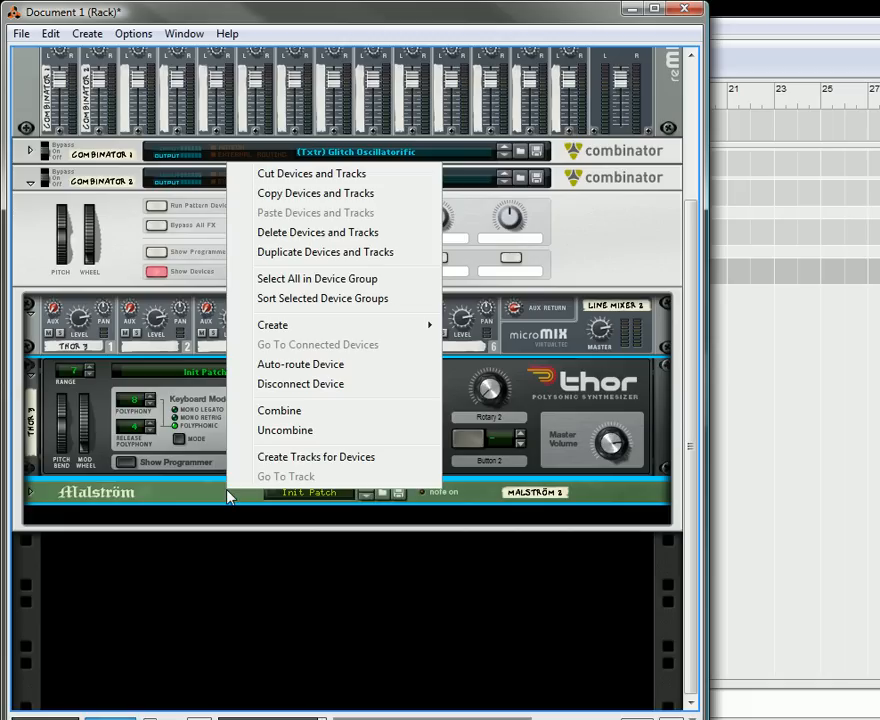
left_click(312, 255)
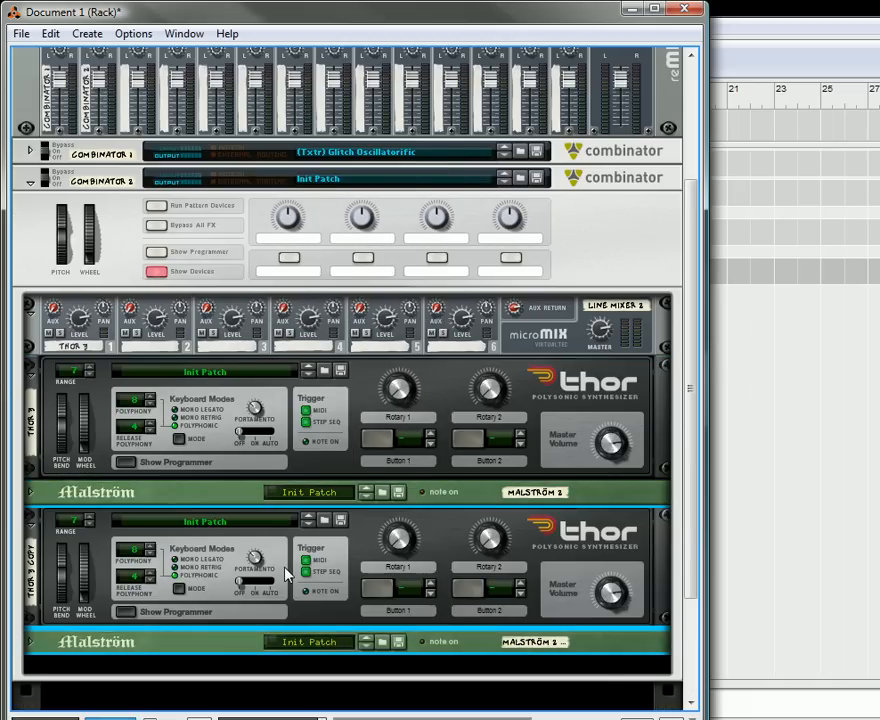
- Duplicate the copied Thor and Malström pair to create a third pair
scroll(287, 573, "down", 3)
right_click(210, 566)
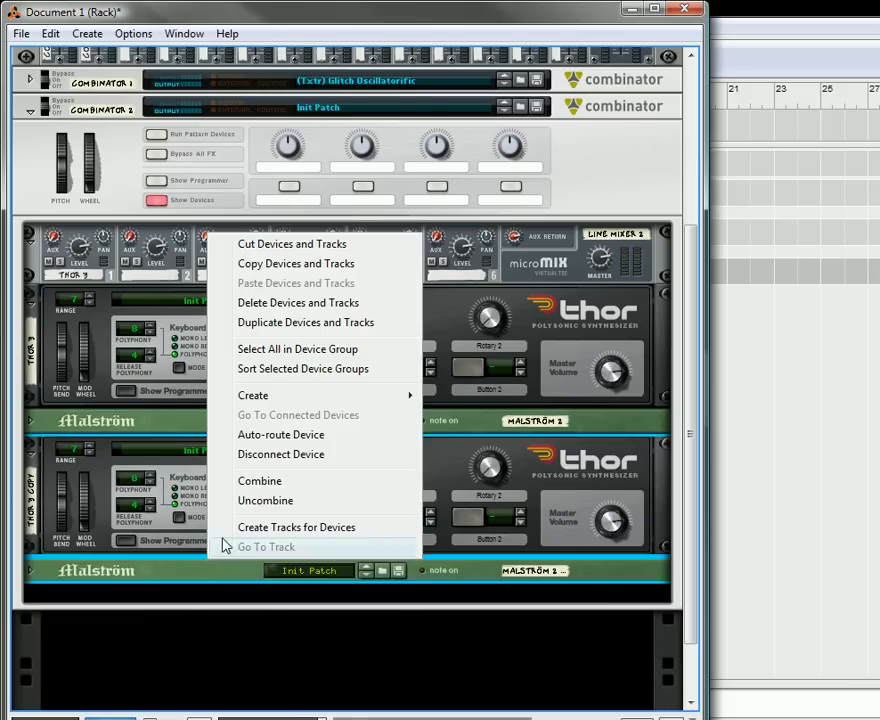
left_click(285, 322)
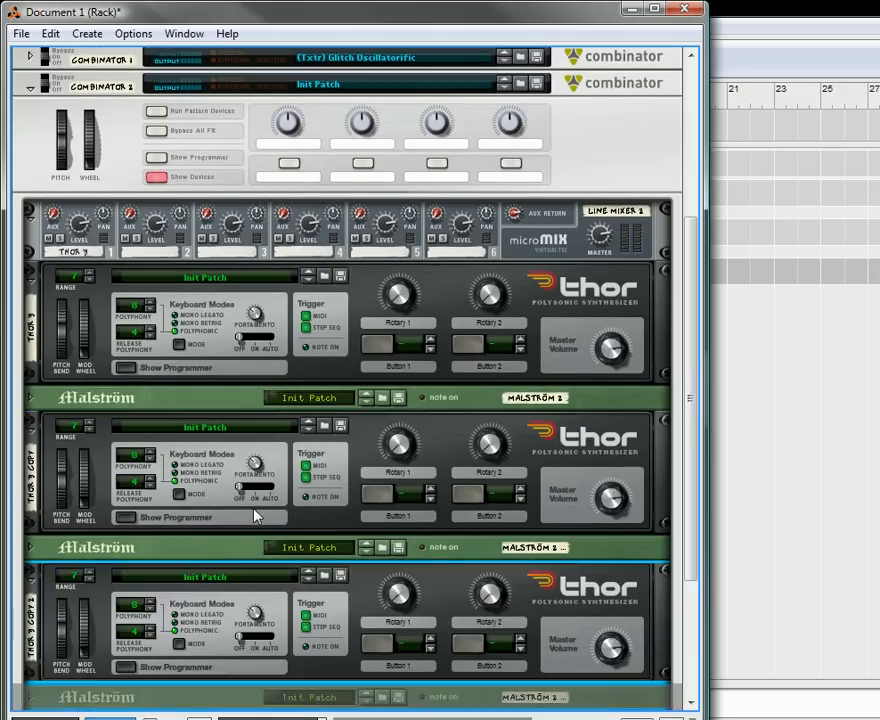
- On the rack's rear, cable the second and third Thors' stereo outputs to line mixer channels 2 and 3
scroll(257, 519, "down", 5)
key("Tab")
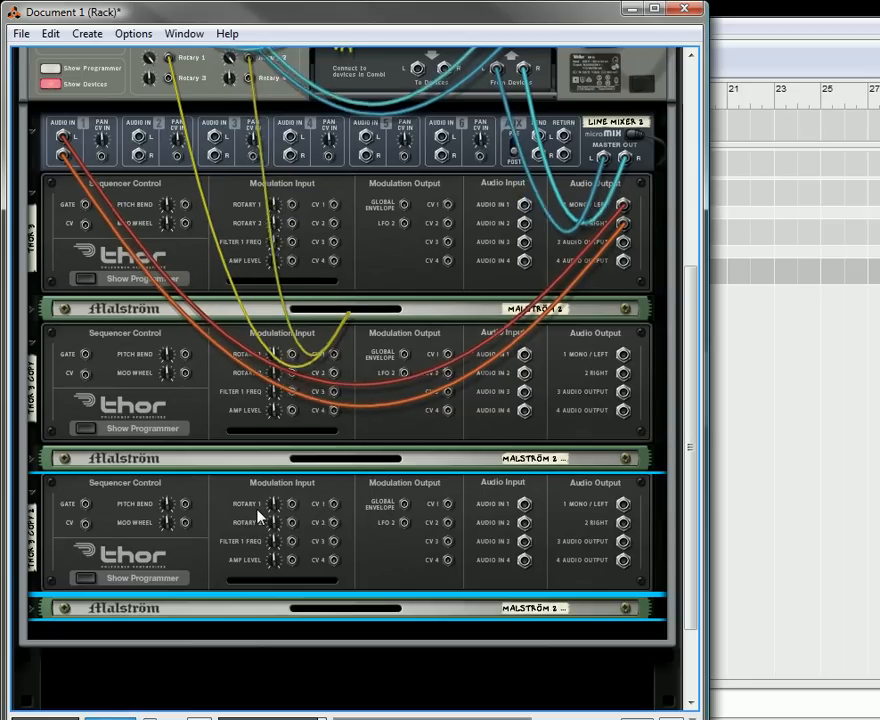
left_click_drag(622, 354, 137, 135)
left_click_drag(624, 508, 214, 135)
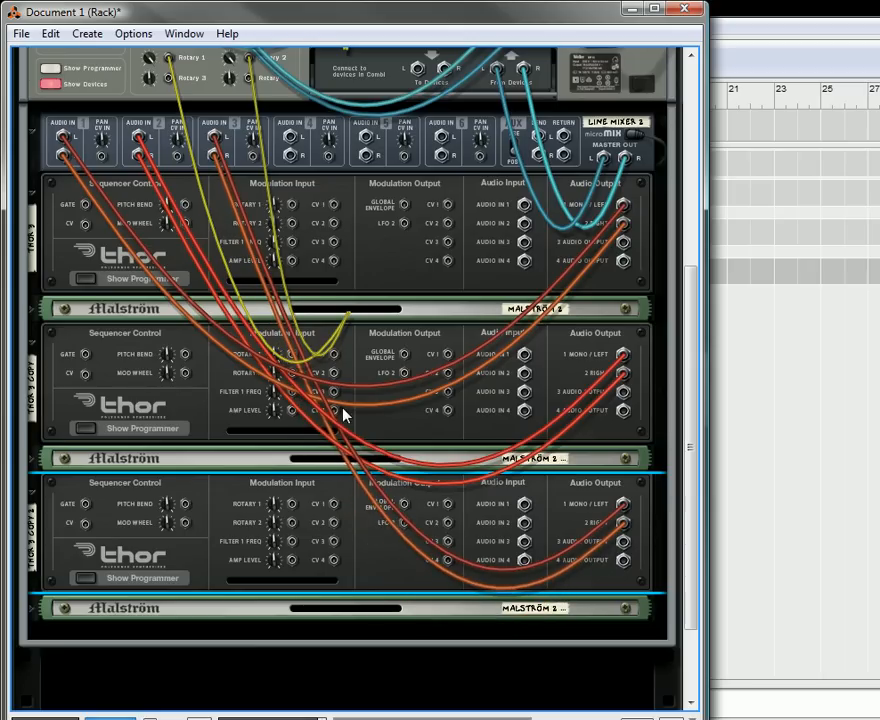
- Unfold the second and third Malströms on the rear of the Combinator's rack
left_click(35, 460)
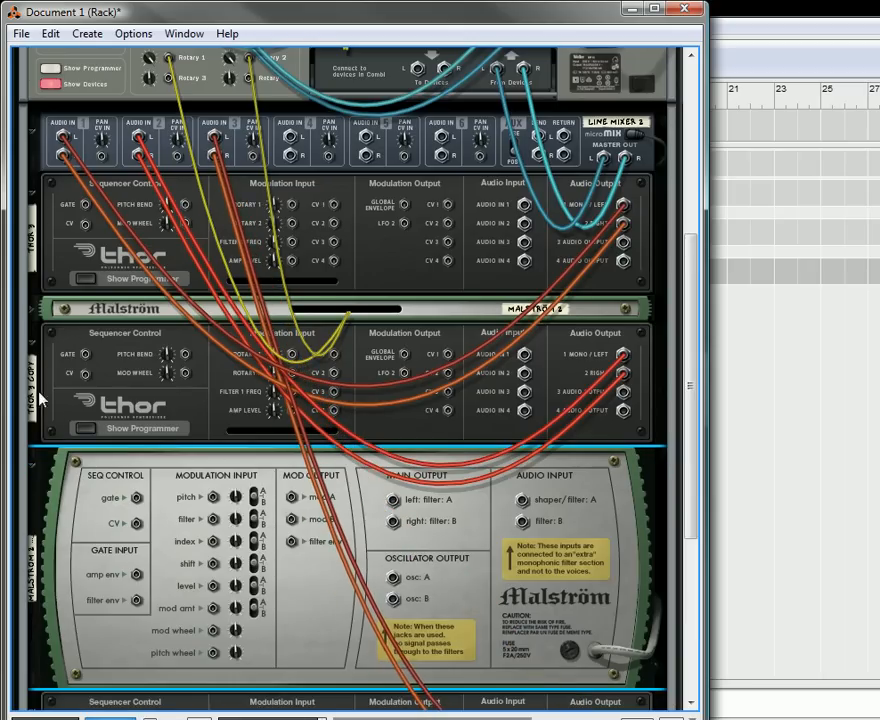
scroll(82, 590, "down", 5)
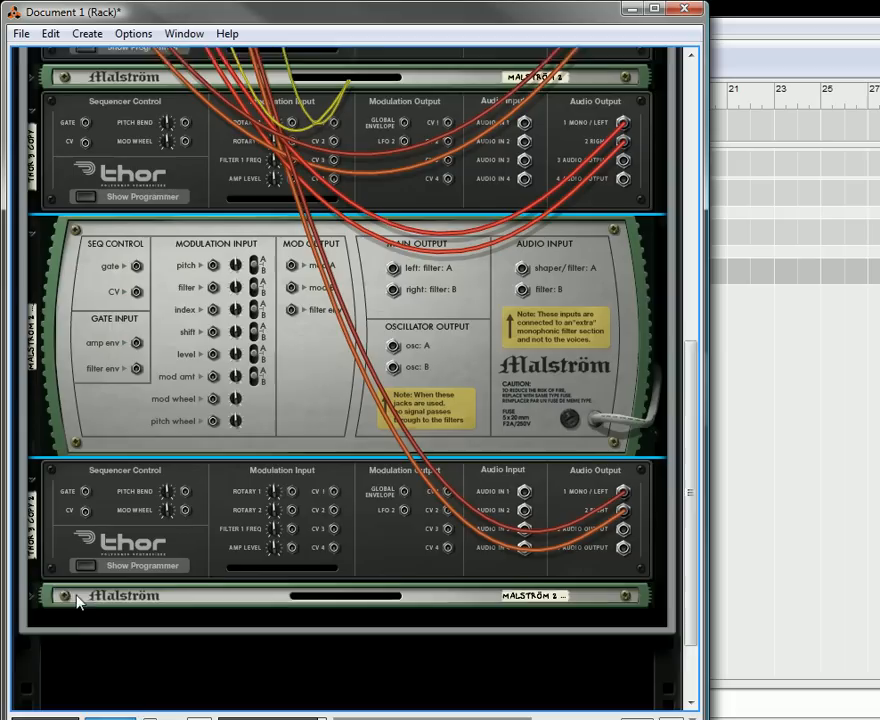
scroll(77, 600, "down", 1)
left_click(33, 579)
scroll(171, 536, "up", 3)
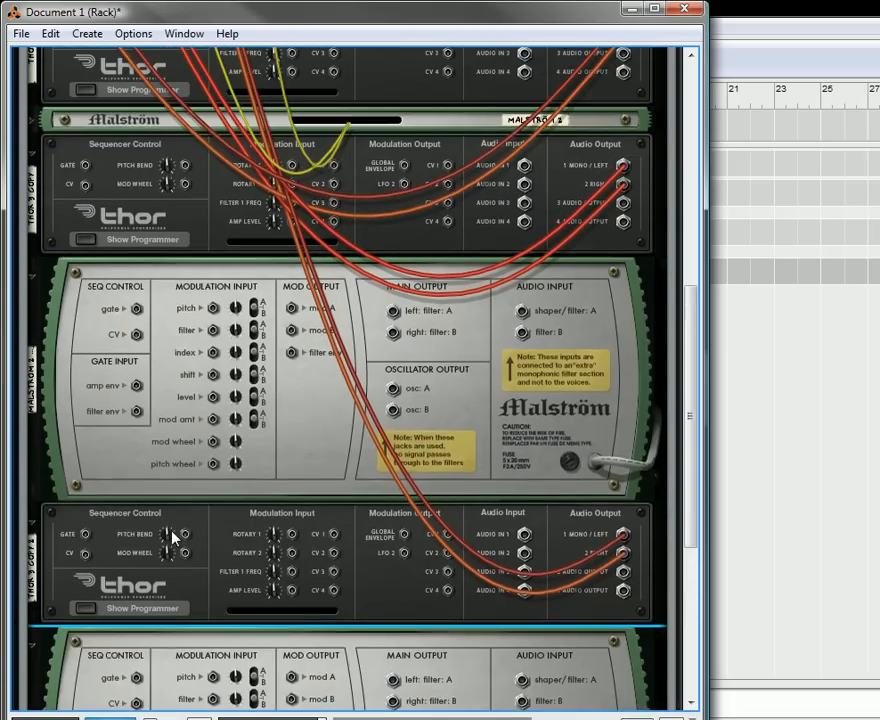
- Cable the second Malström's Mod A and Mod B outputs to the Combinator's Rotary 3 and Rotary 4 inputs
scroll(172, 537, "up", 5)
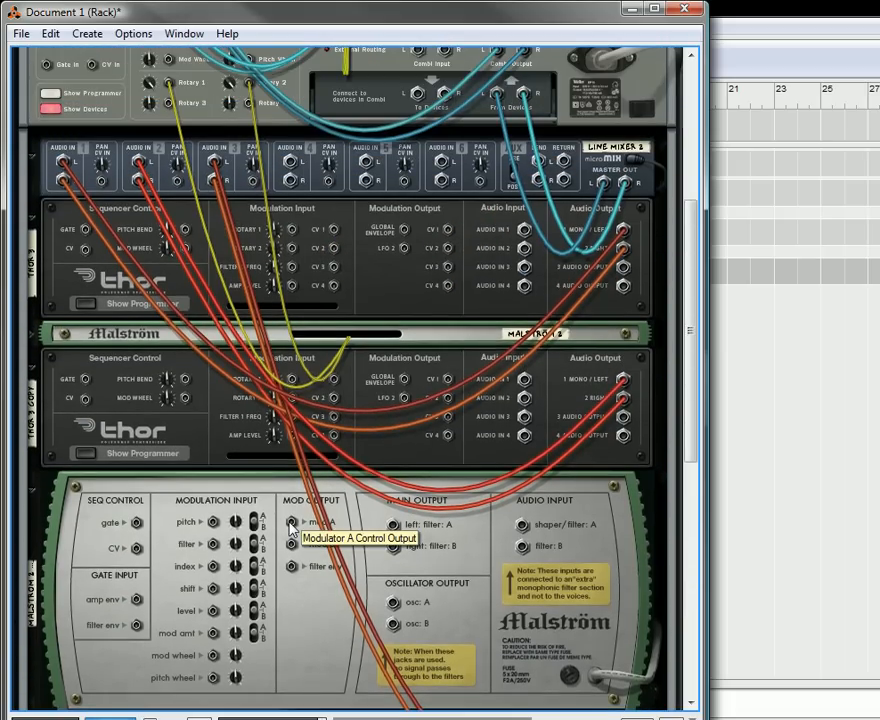
mouse_move(290, 524)
left_mouse_down()
mouse_move(270, 450)
mouse_move(178, 300)
mouse_move(172, 108)
left_mouse_up()
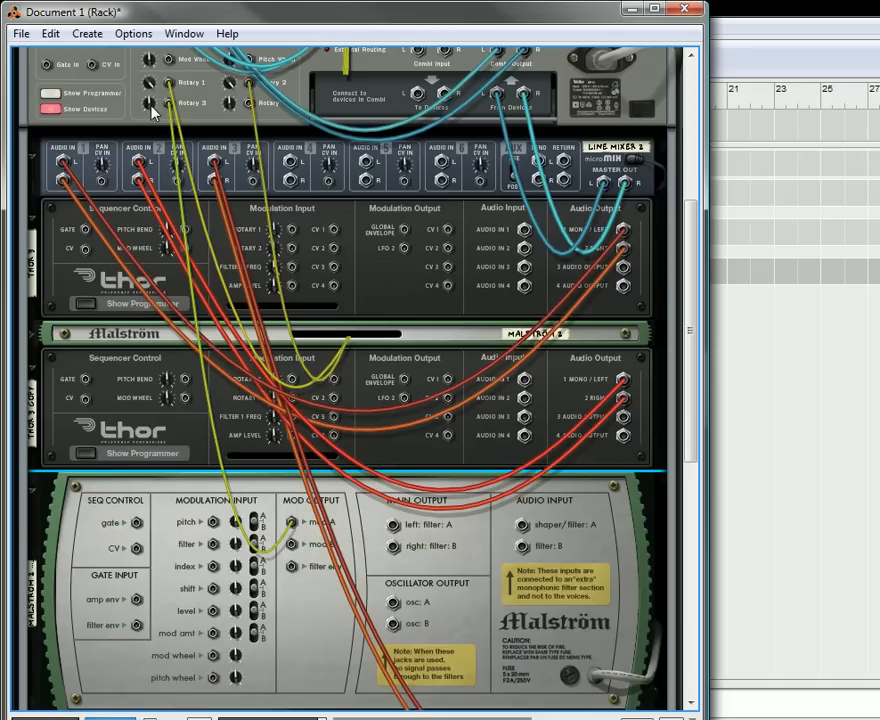
scroll(298, 412, "down", 3)
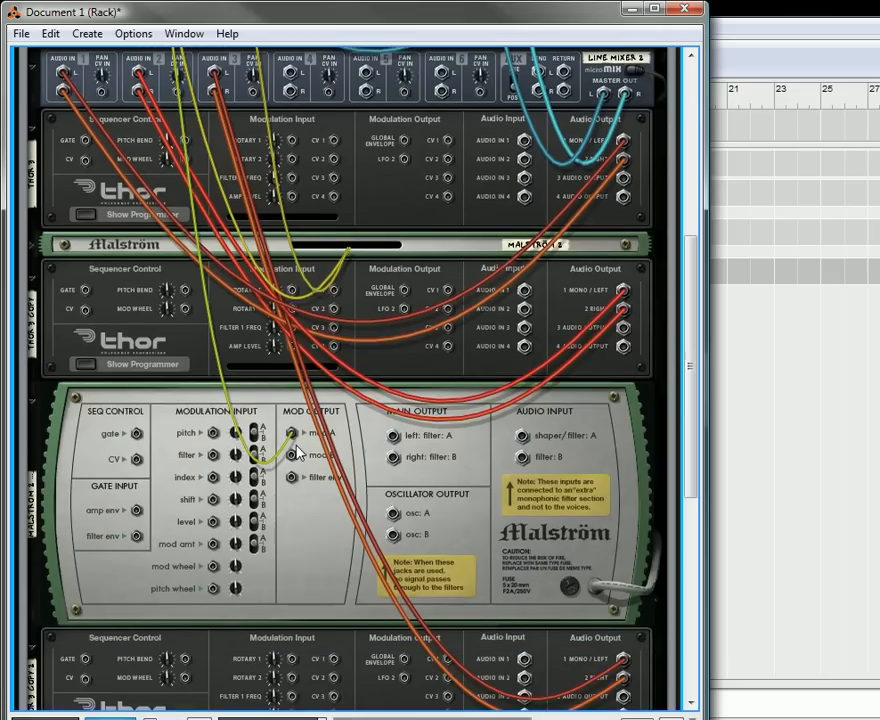
left_click_drag(292, 389, 249, 174)
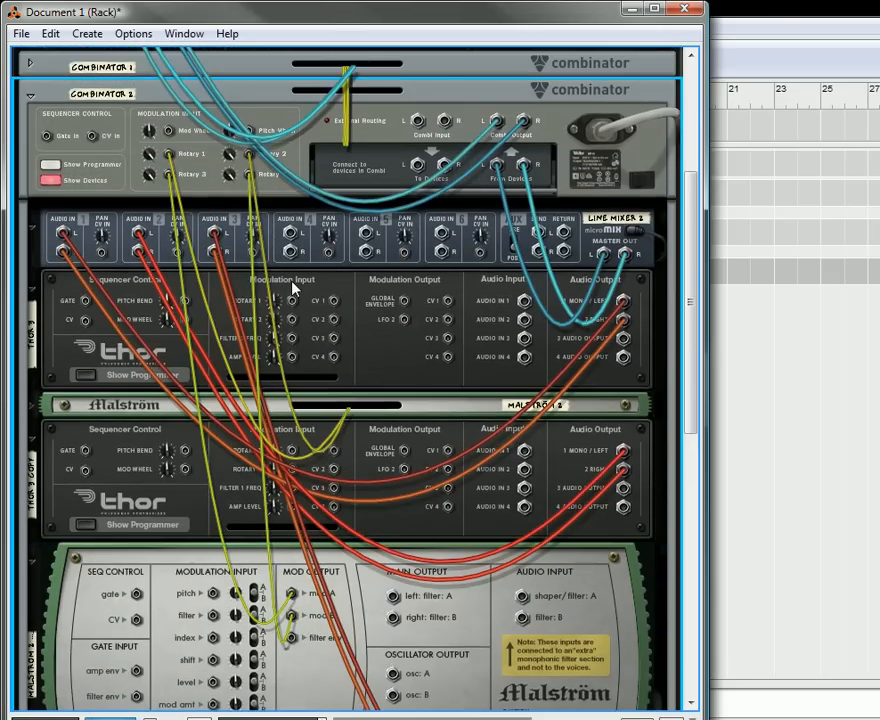
- Turn the rack to the front and show the Combinator's programmer
scroll(293, 286, "down", 3)
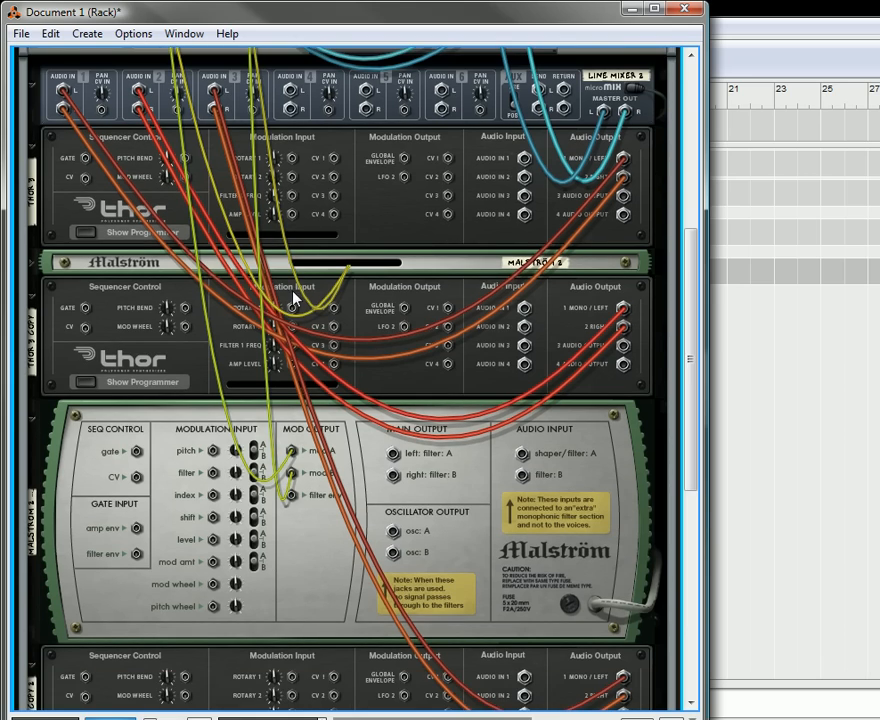
key("Tab")
scroll(271, 414, "up", 4)
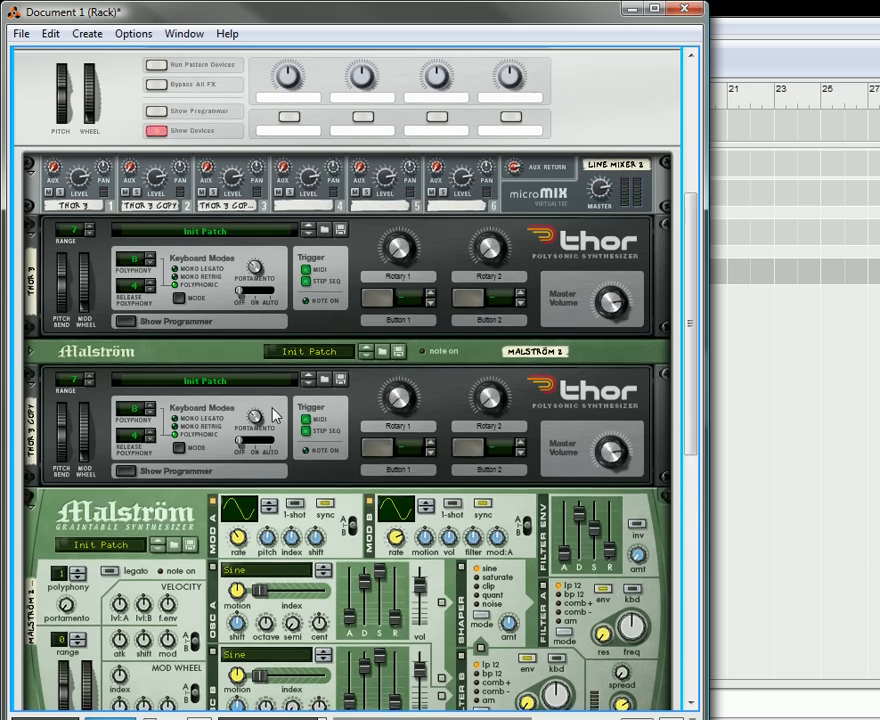
left_click(158, 185)
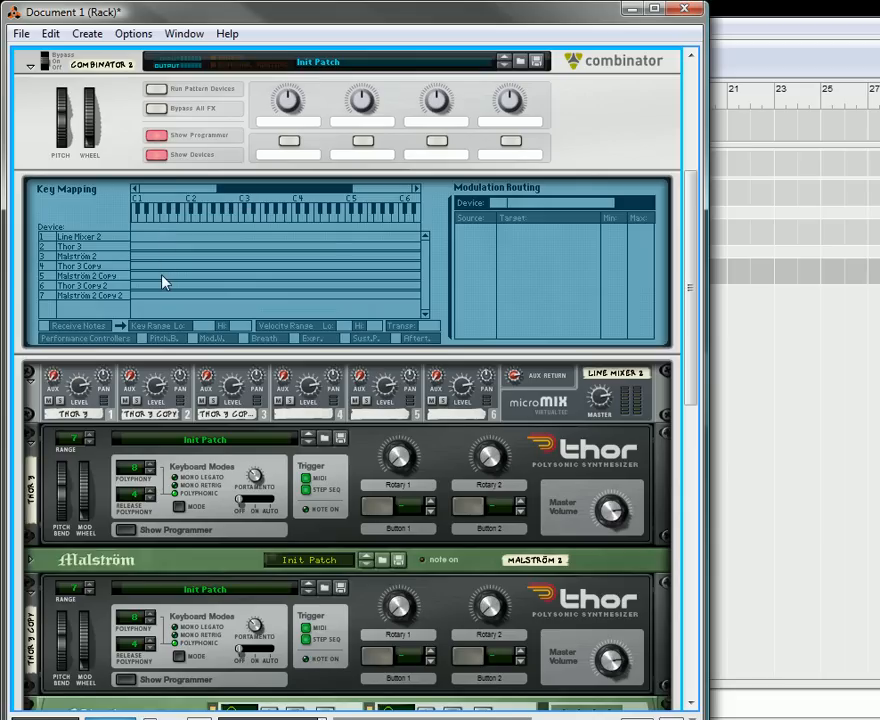
- Show the programmer of the second Thor (Thor 3 Copy) and set its oscillator 1 to Phase Modulation
scroll(155, 295, "down", 5)
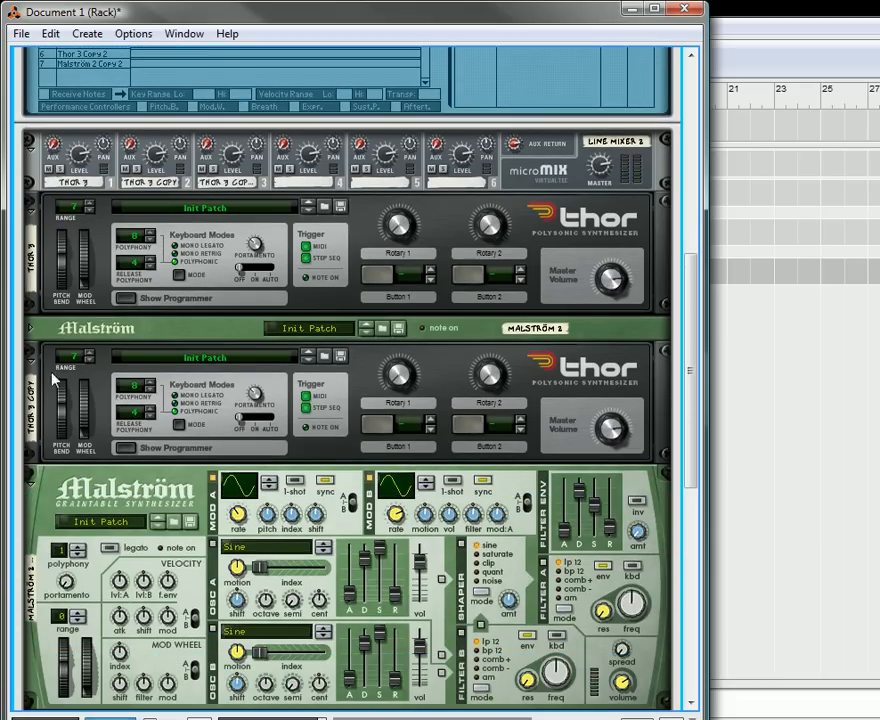
left_click(130, 452)
scroll(129, 459, "down", 3)
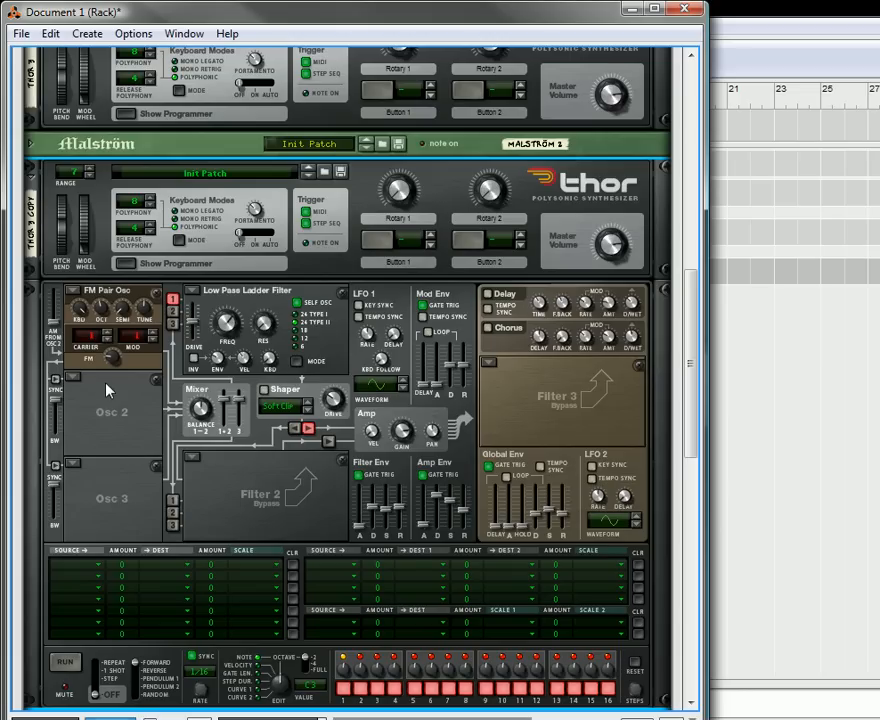
left_click(73, 292)
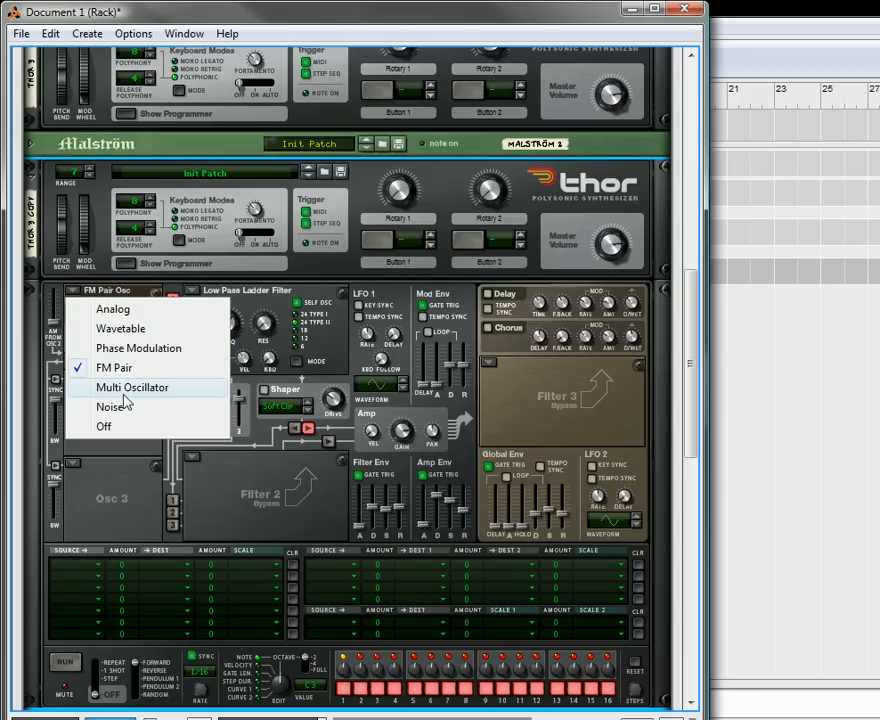
left_click(141, 349)
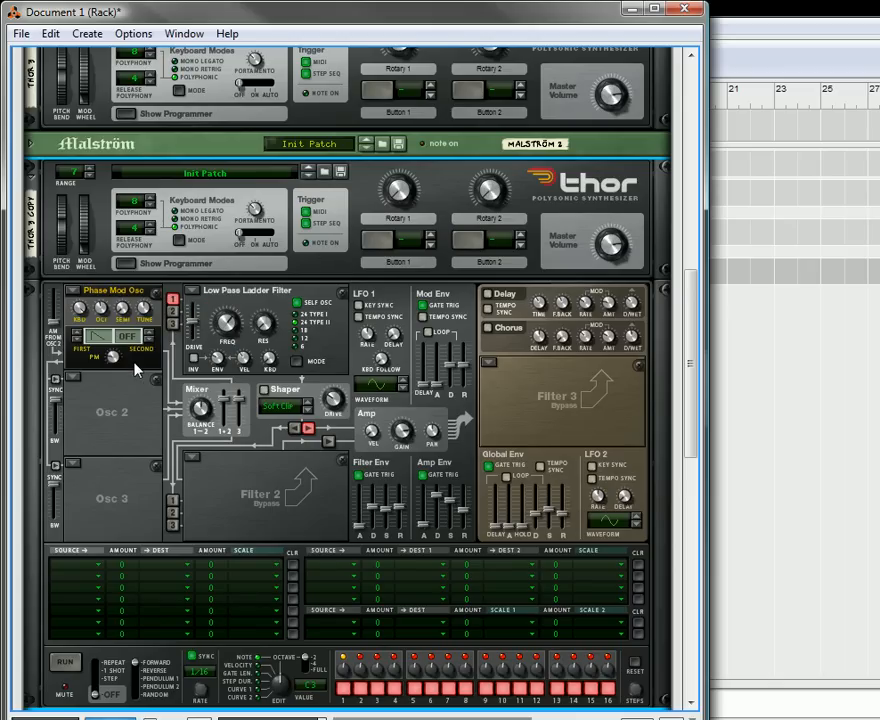
mouse_move(104, 304)
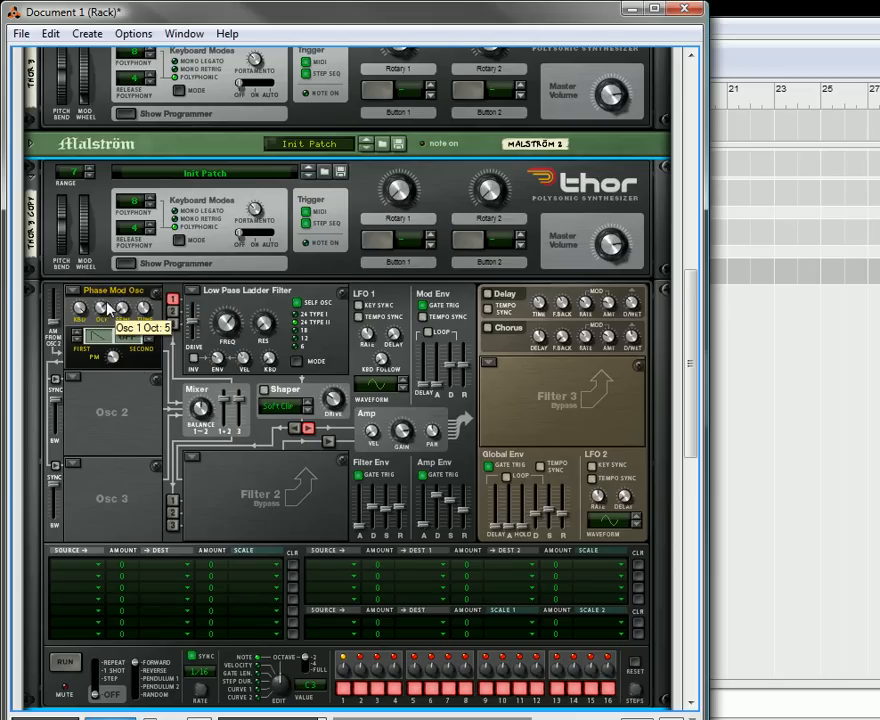
- Show the programmer of the third Thor (Thor 3 Copy 2) and set its oscillator 1 to Wavetable
scroll(130, 410, "down", 4)
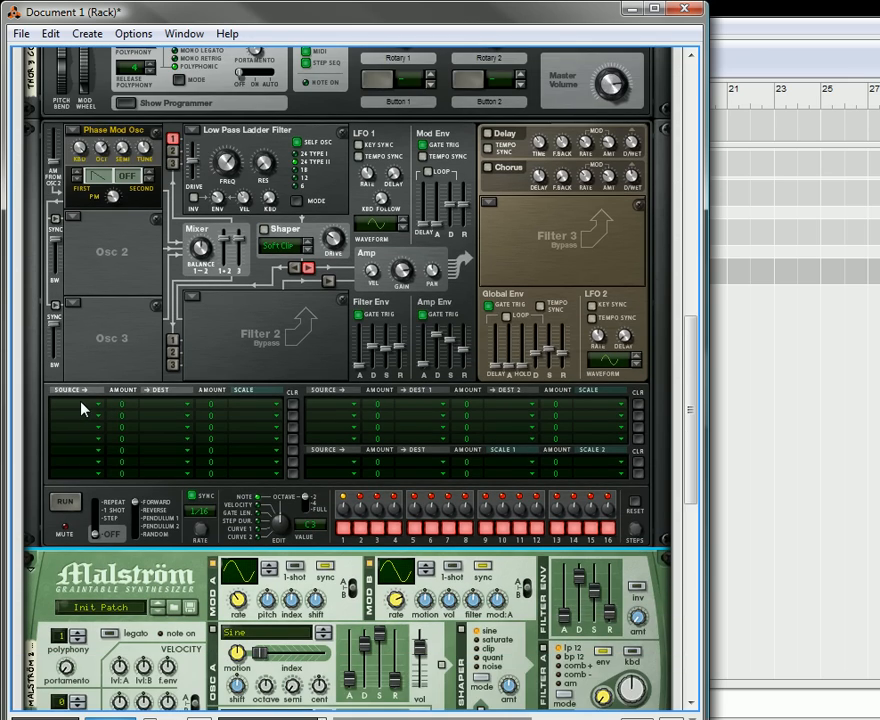
scroll(83, 408, "down", 9)
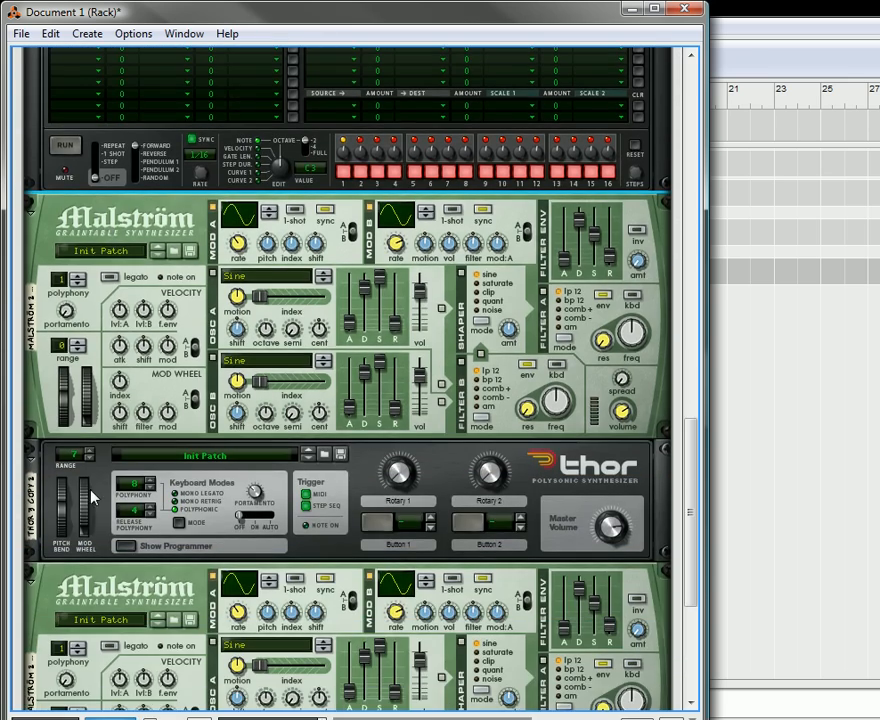
left_click(118, 545)
scroll(91, 258, "down", 2)
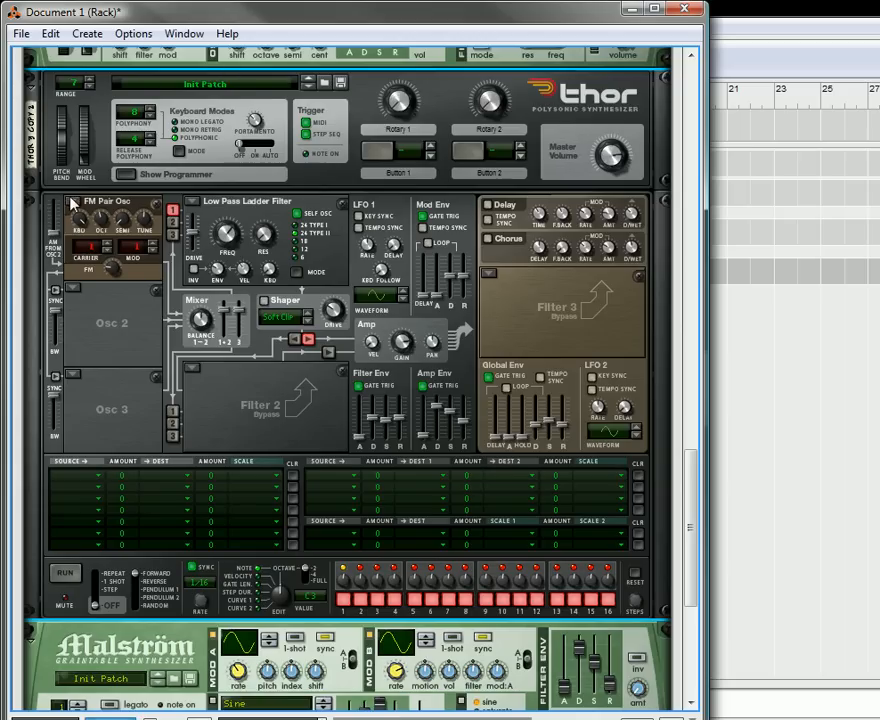
left_click(73, 210)
left_click(107, 250)
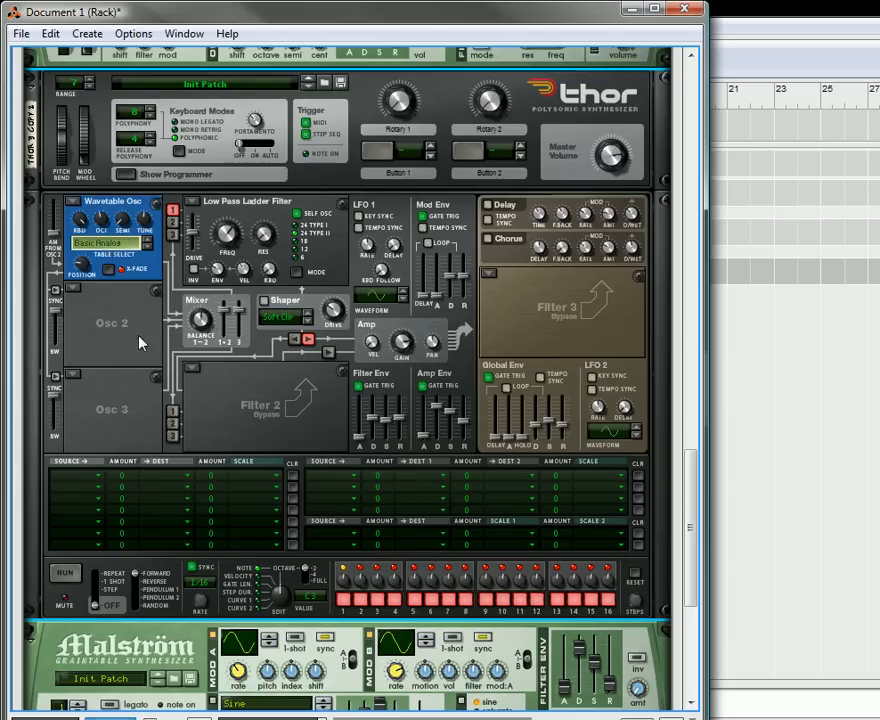
- On the rack's rear, cable the third Malström's Mod A output to the third Thor's CV 1 modulation input
key("Tab")
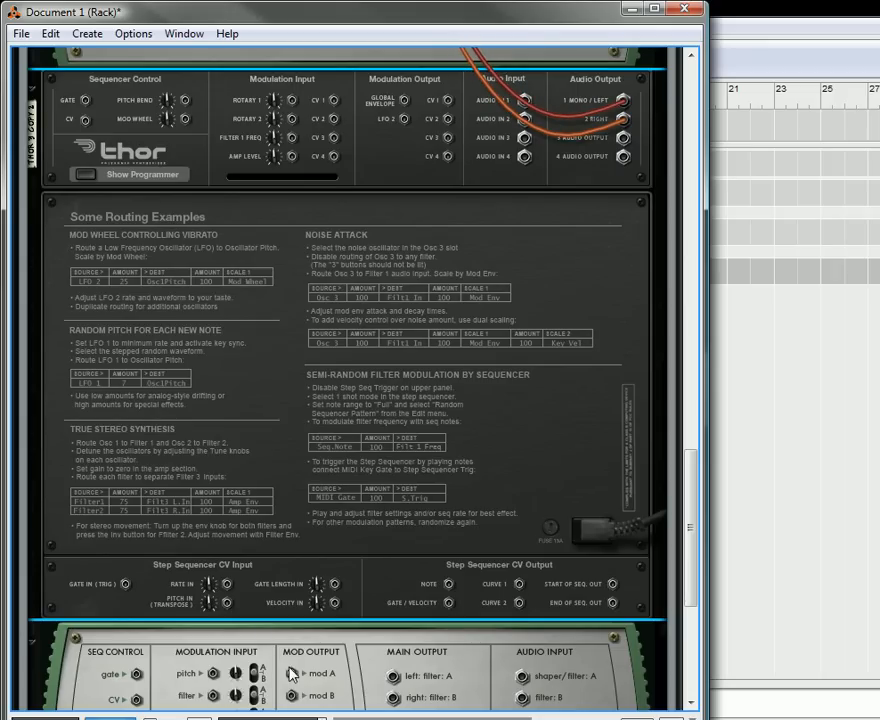
left_click_drag(293, 538, 337, 105)
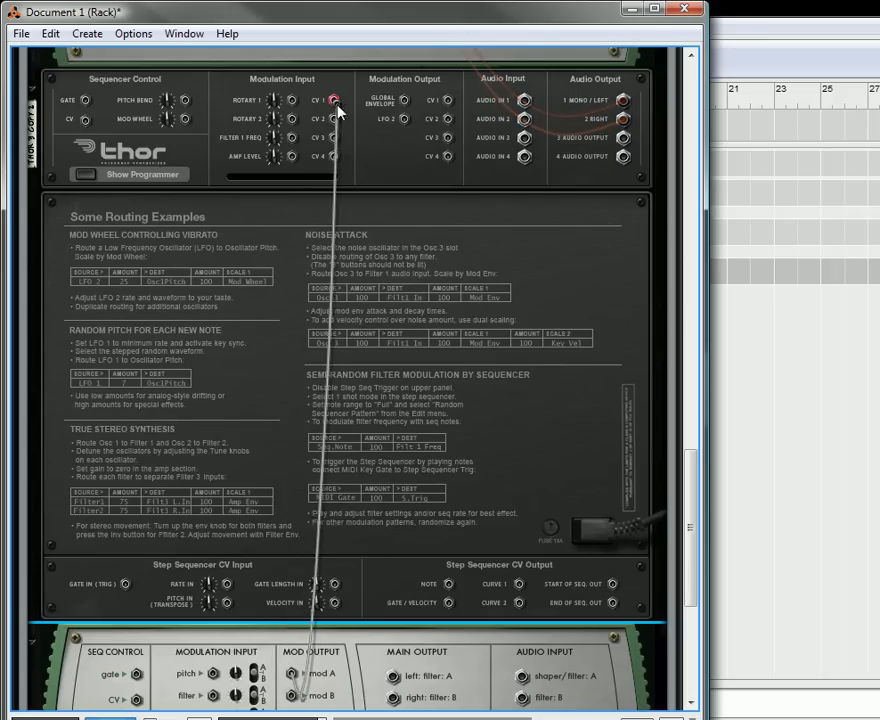
key("Tab")
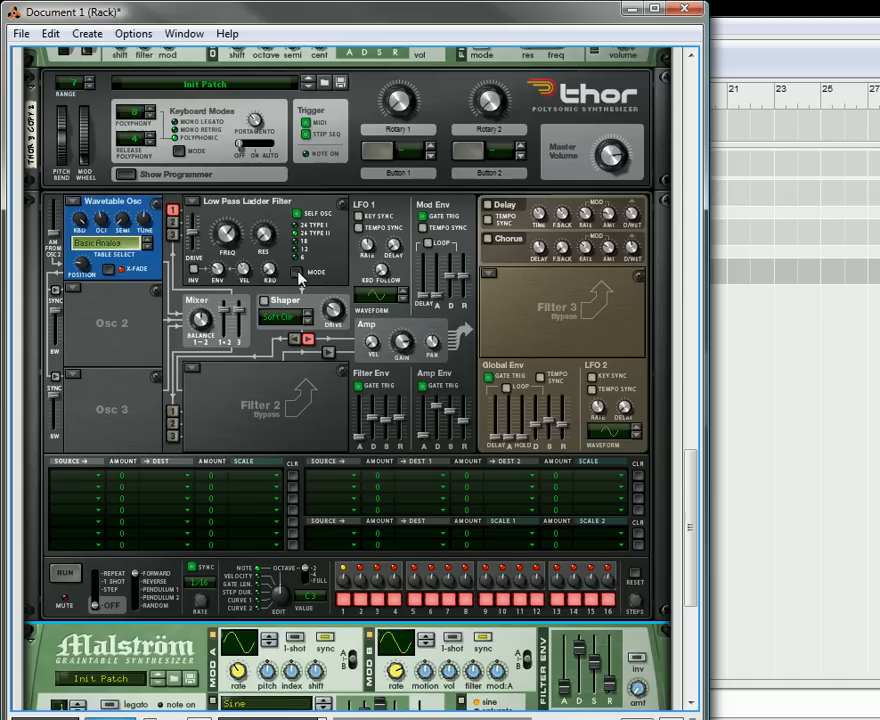
- In the third Thor's modulation matrix, route CV In 1 to oscillator 1's position with an amount of 100
left_click(88, 478)
mouse_move(170, 664)
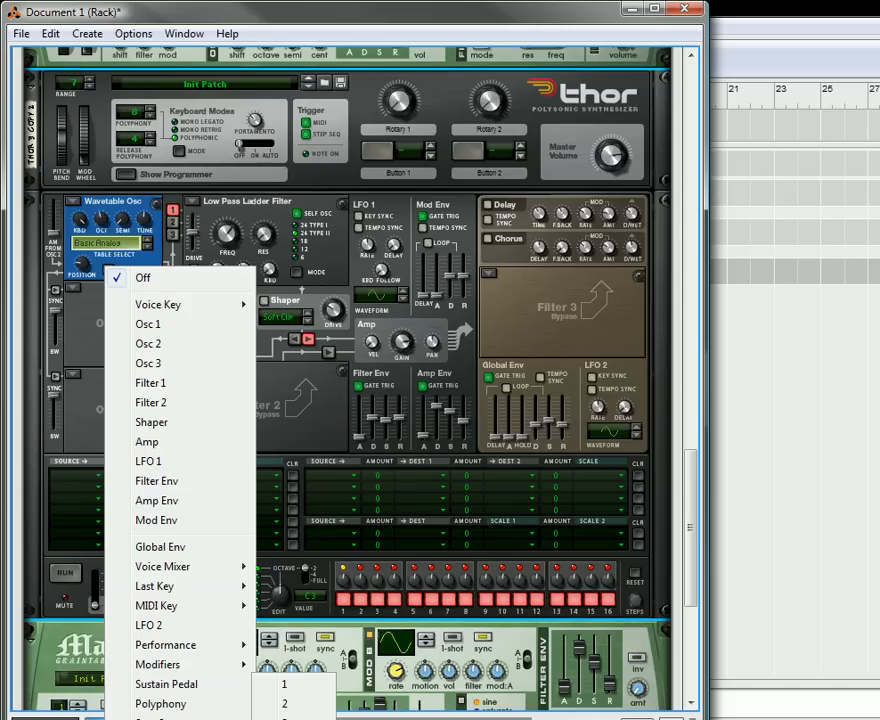
left_click(297, 683)
left_click_drag(130, 481, 143, 399)
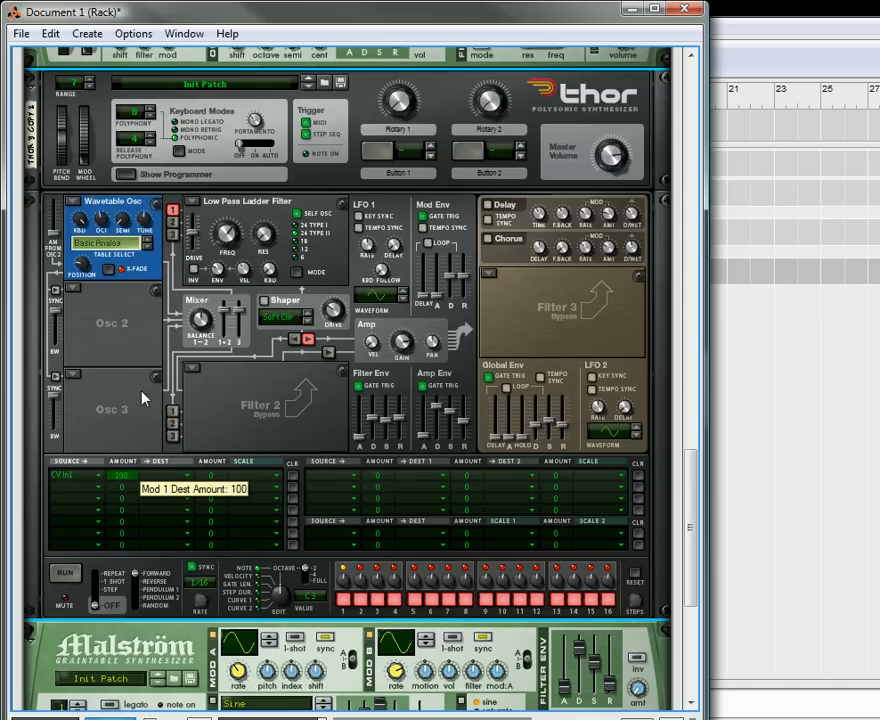
left_click(157, 479)
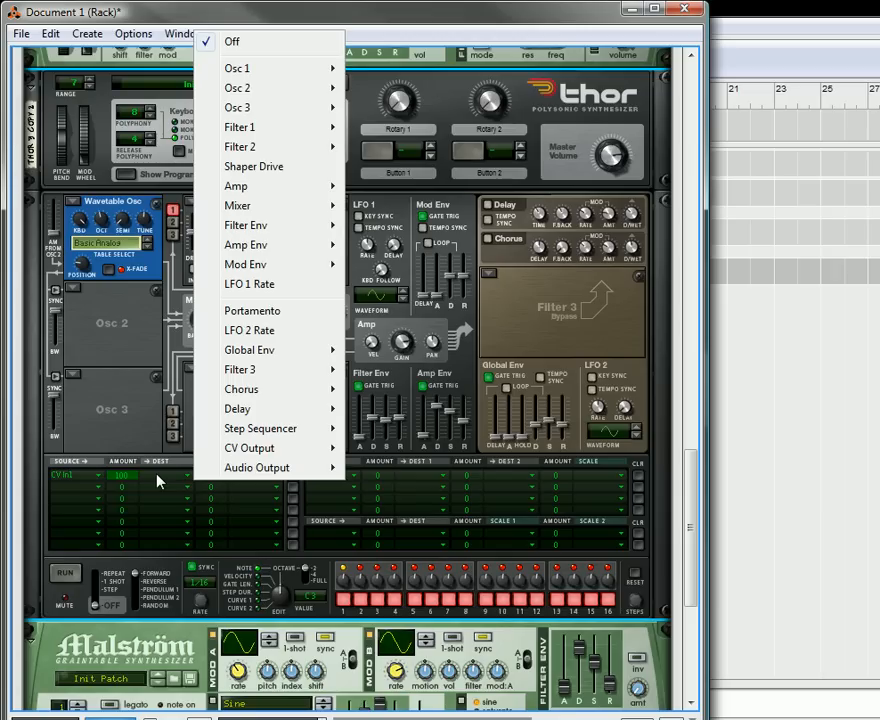
mouse_move(267, 470)
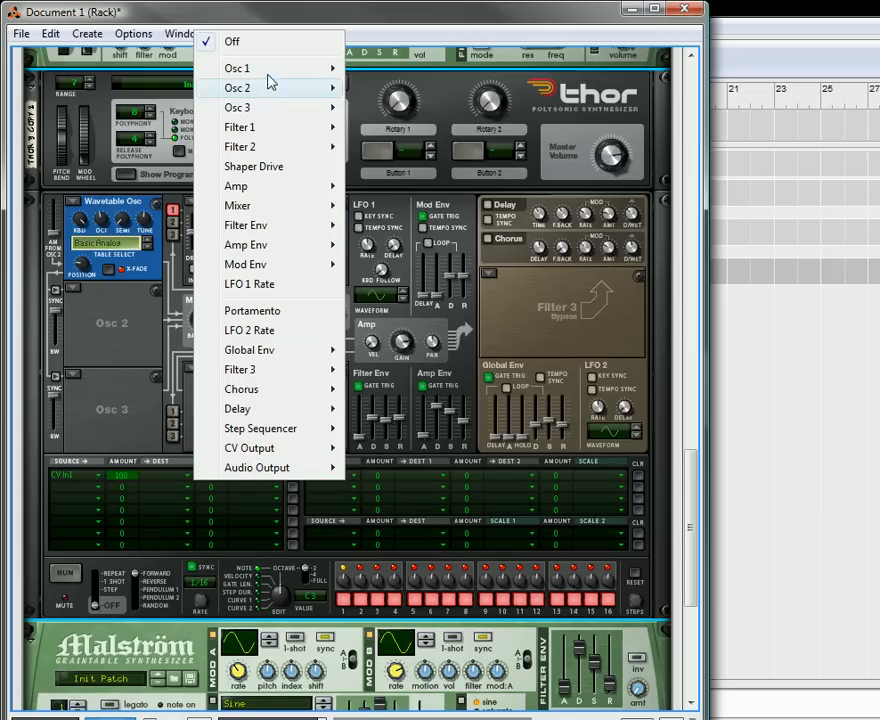
mouse_move(268, 72)
left_click(403, 108)
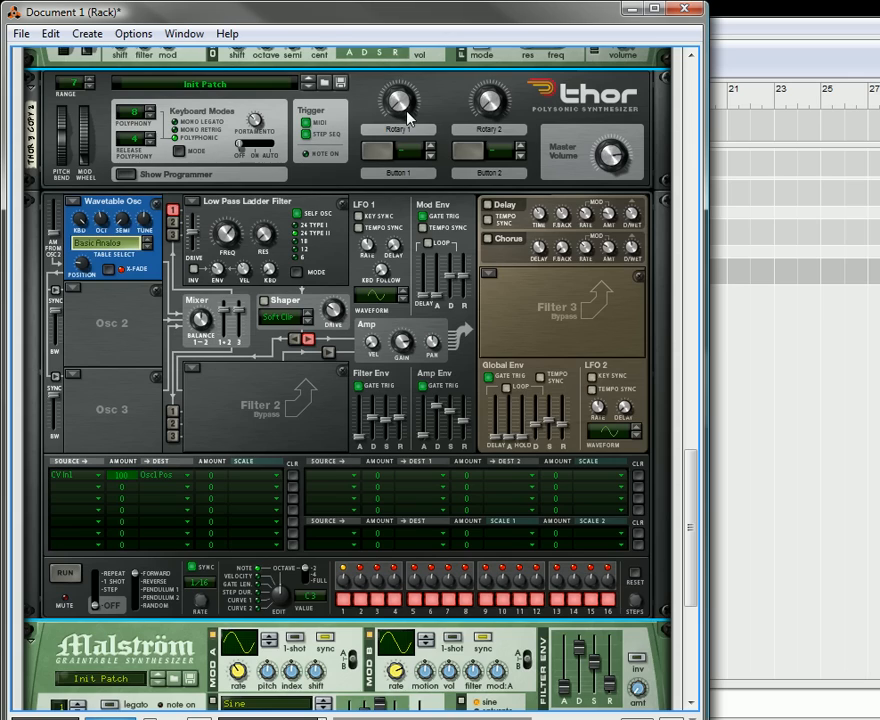
- Hide the programmers of the third and second Thors
scroll(188, 318, "up", 6)
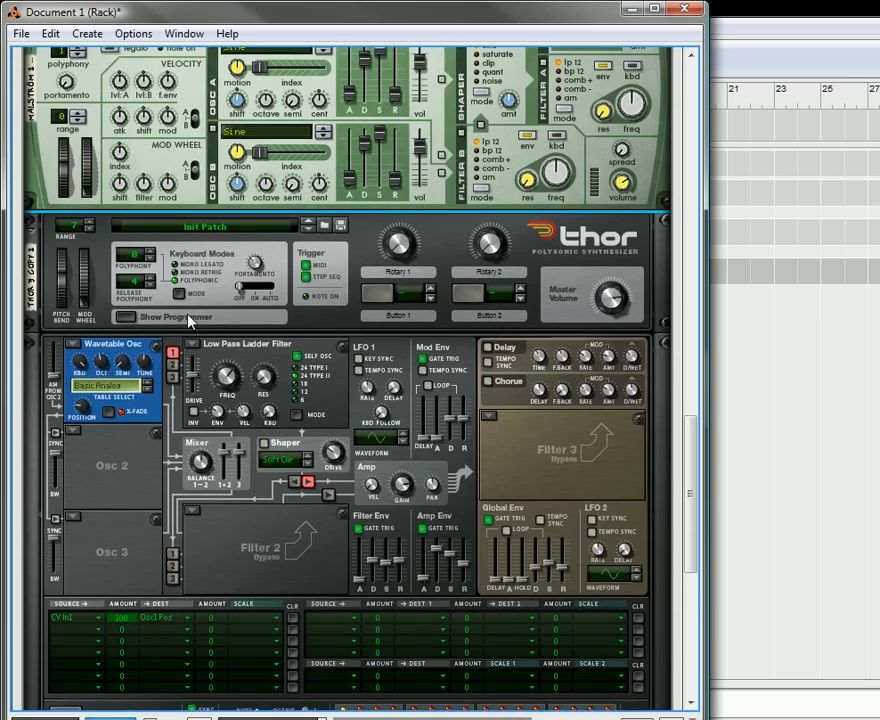
scroll(190, 325, "up", 1)
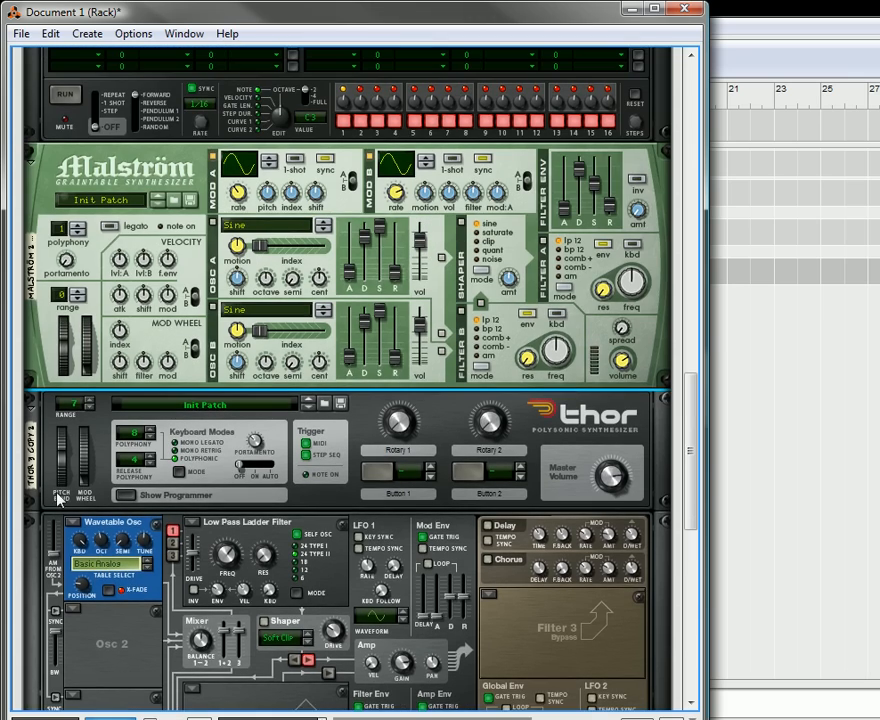
left_click(130, 500)
scroll(112, 343, "up", 10)
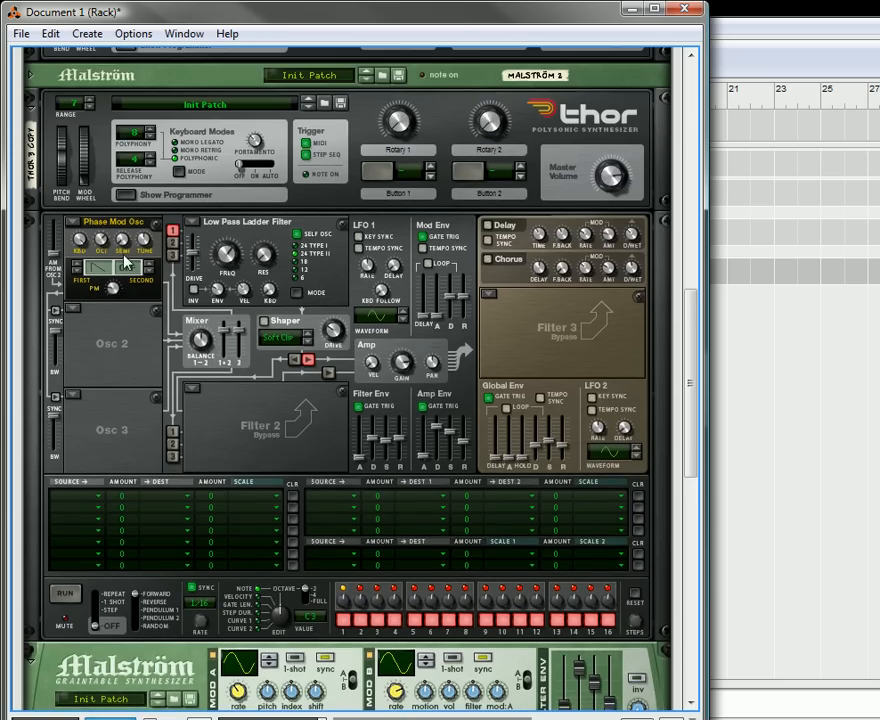
left_click(127, 196)
- Select Thor 3 in the Combinator 2 programmer's device list and show the first Thor's own programmer
scroll(118, 245, "up", 8)
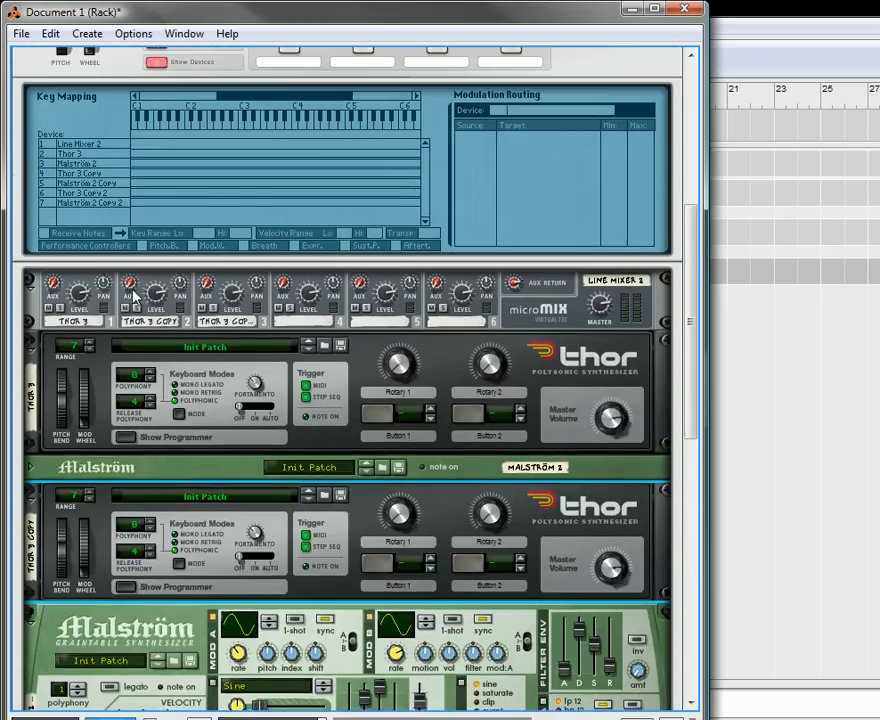
left_click(107, 244)
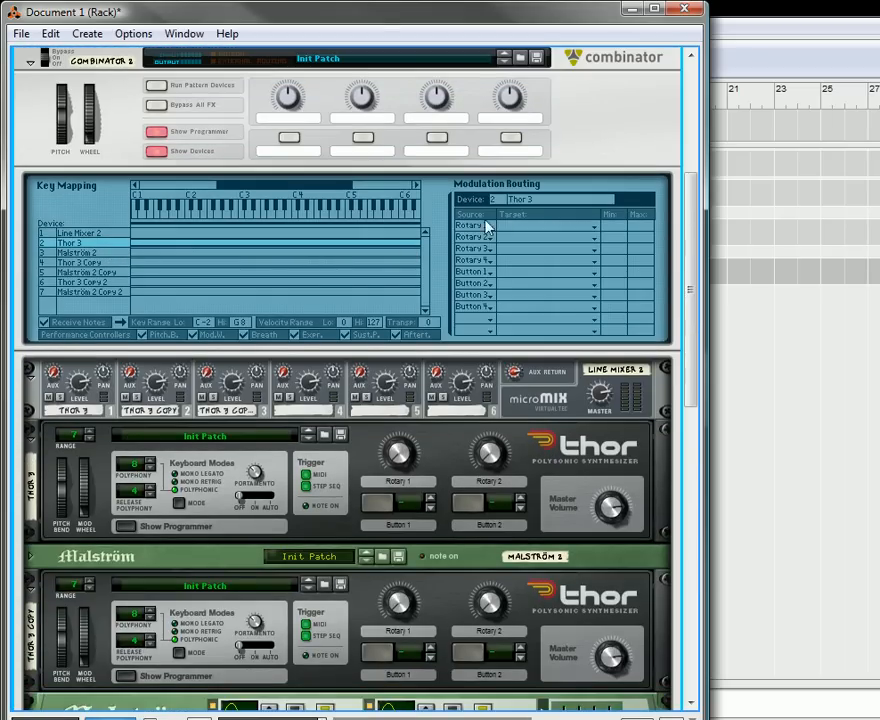
left_click(145, 527)
scroll(313, 316, "up", 3)
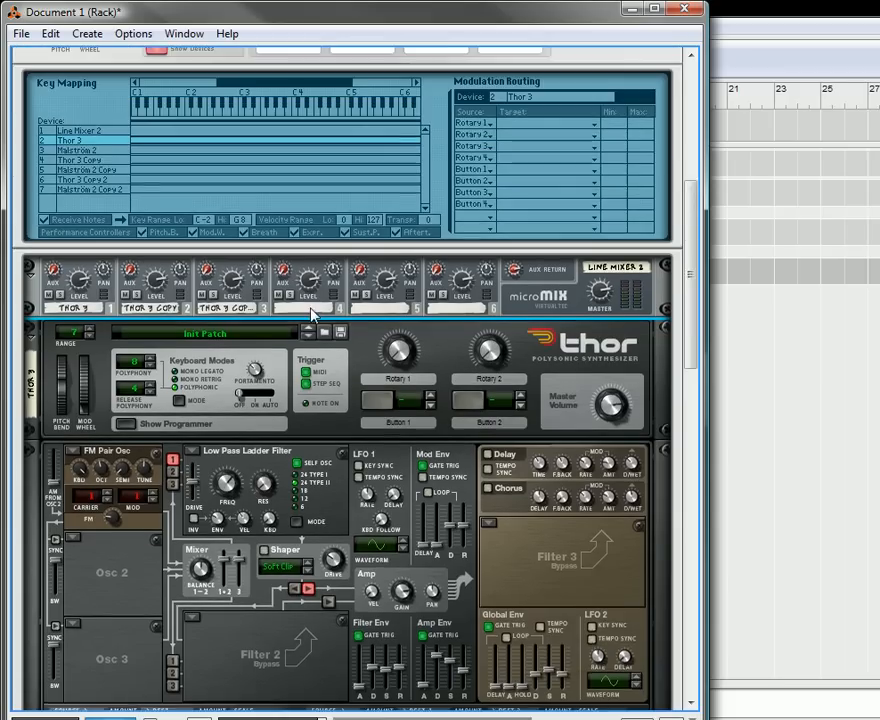
- For Thor 3, route Rotary 1 to Osc 1 FM Pair Carrier and Rotary 2 to Osc 1 FM Pair Modulator
scroll(313, 316, "up", 1)
left_click(509, 183)
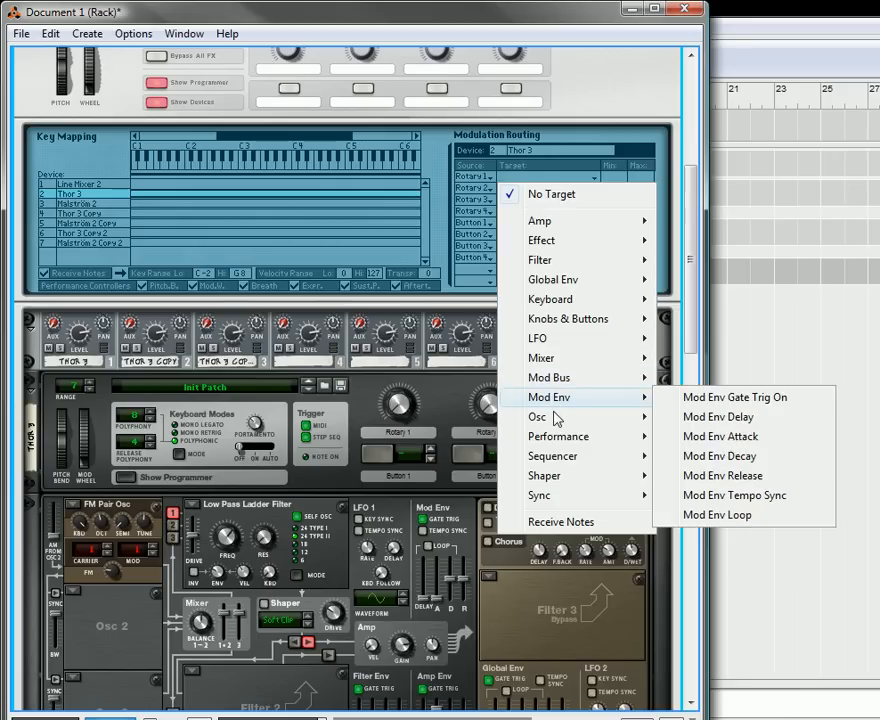
mouse_move(560, 418)
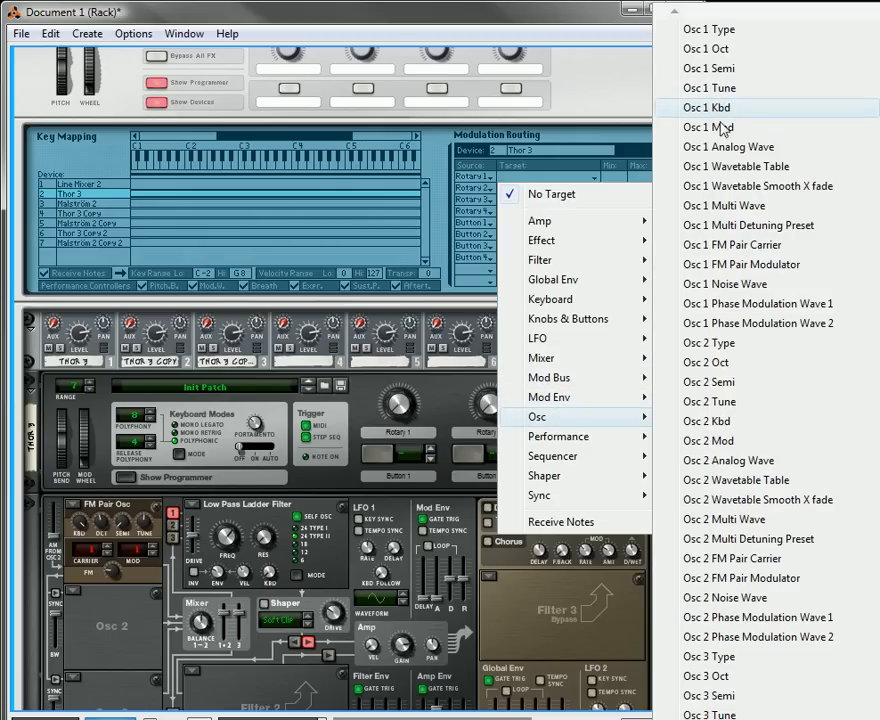
left_click(745, 247)
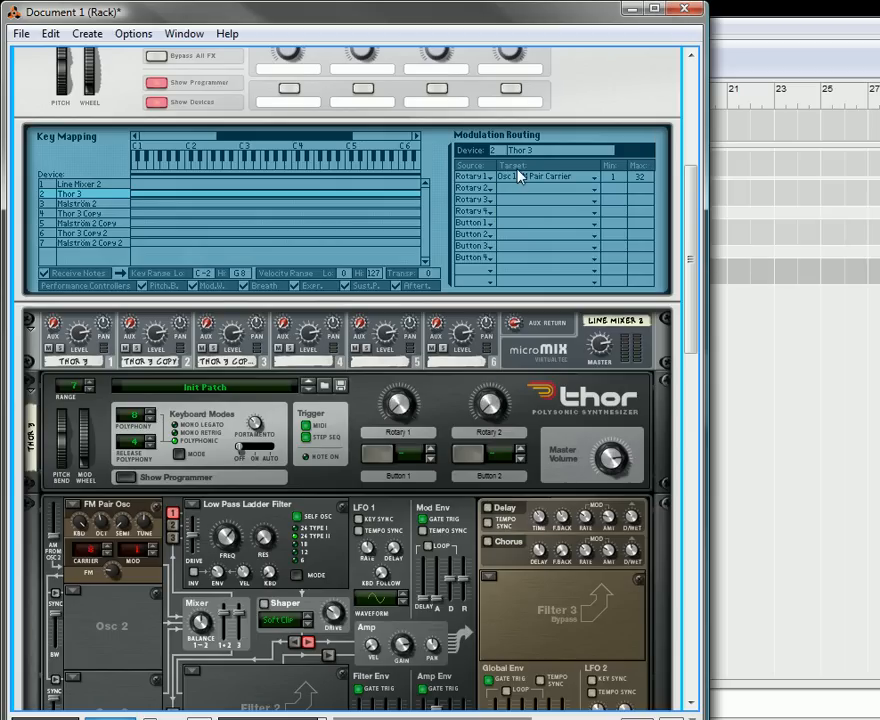
left_click(512, 188)
mouse_move(560, 430)
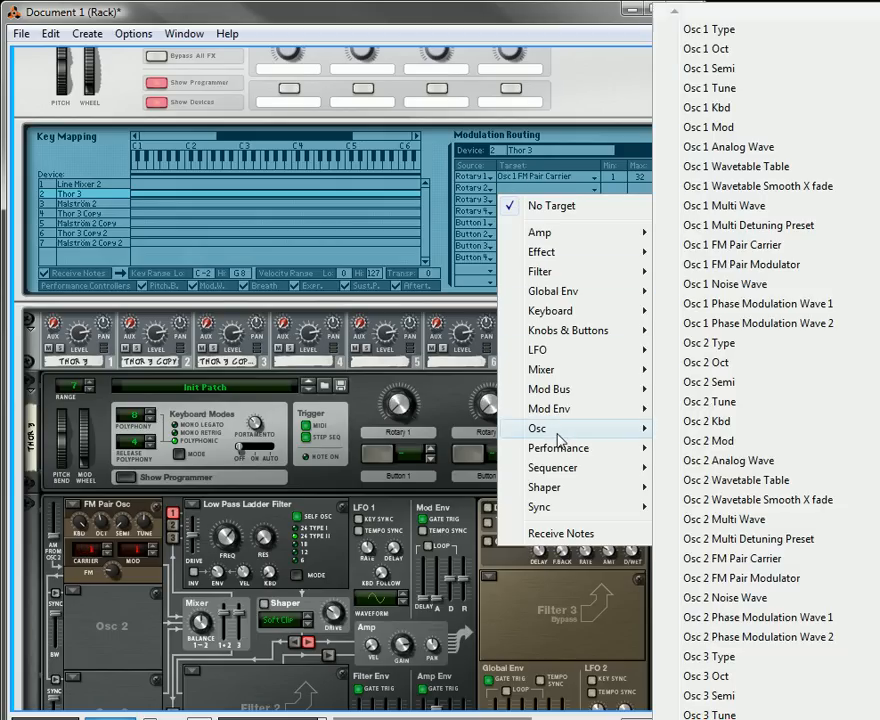
left_click(742, 264)
- Label Combinator 2's four rotaries Carrier, Modulator, Phase 1 Wave and Phase 2 Wave
scroll(314, 137, "up", 2)
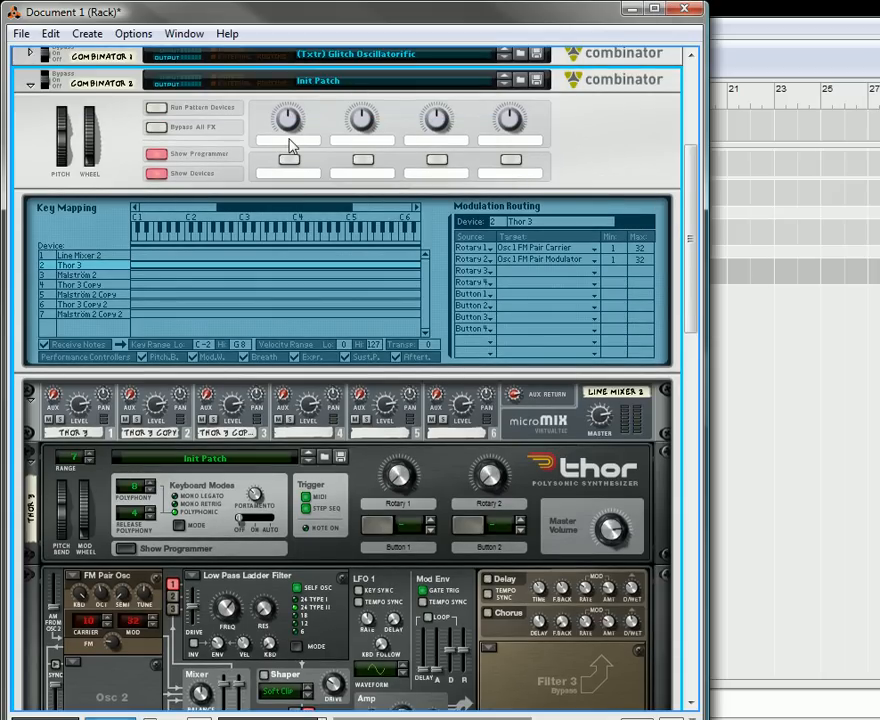
type("Cam")
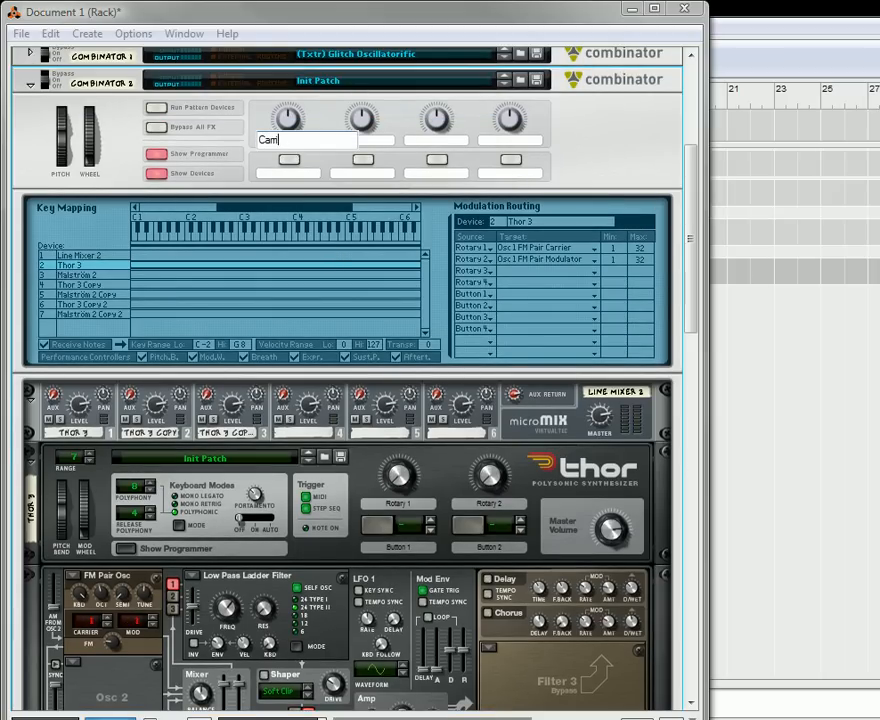
type("rier")
double_click(363, 140)
type("Modulator")
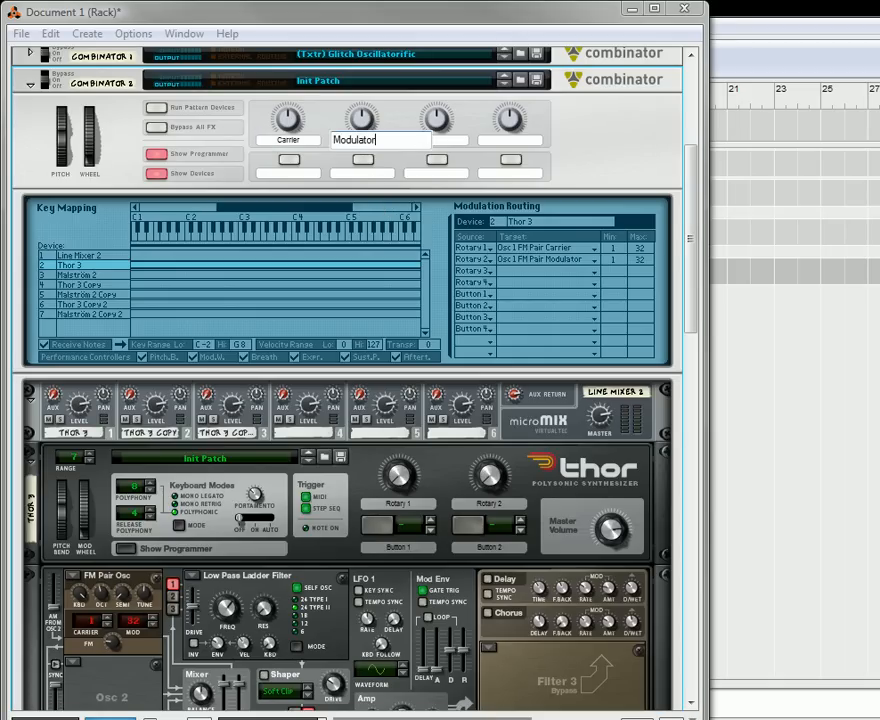
double_click(441, 141)
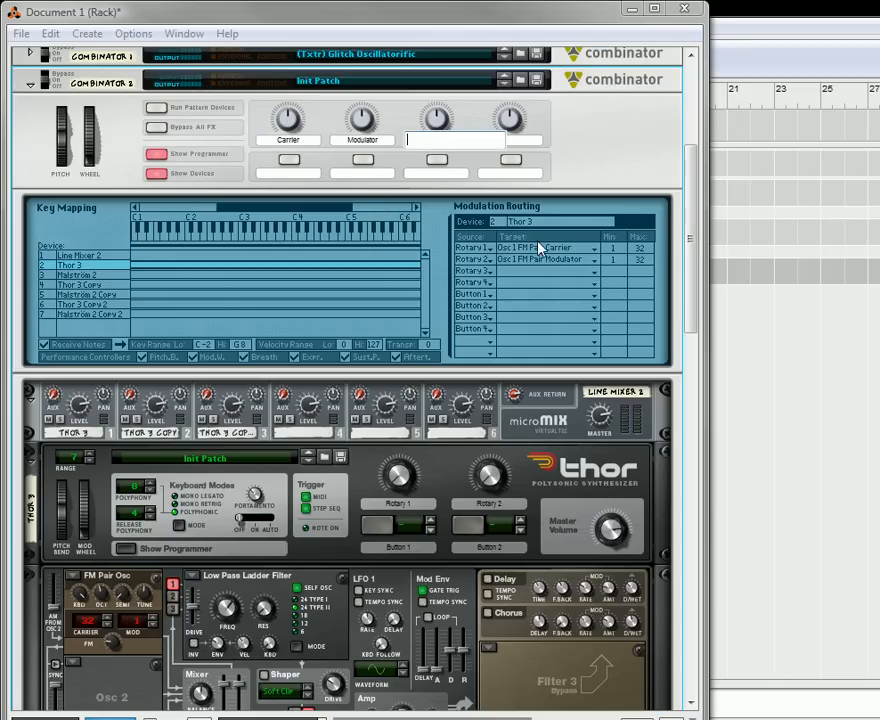
type("Phase 1 Wave")
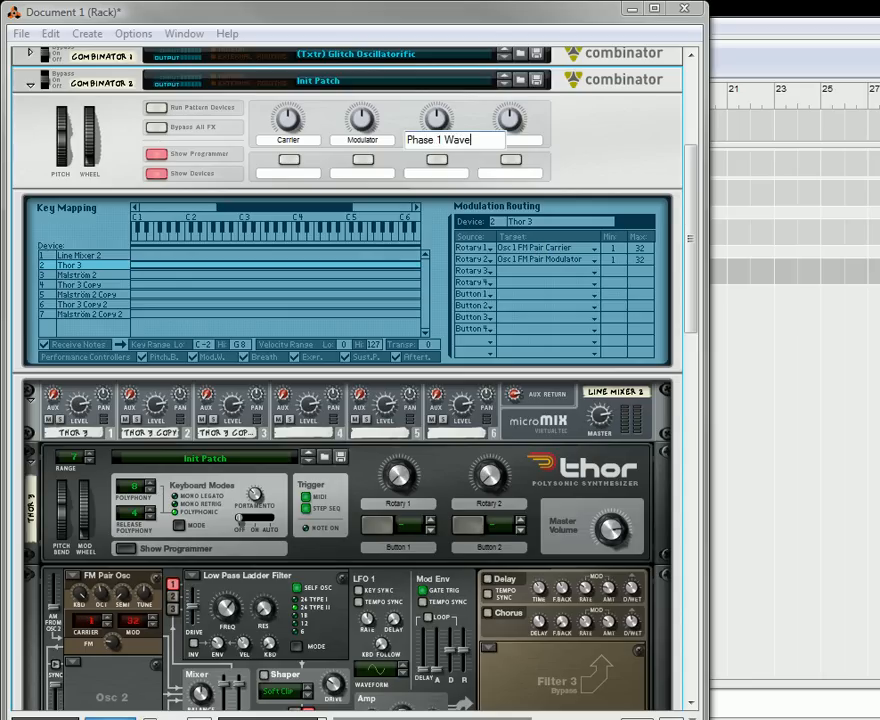
double_click(511, 142)
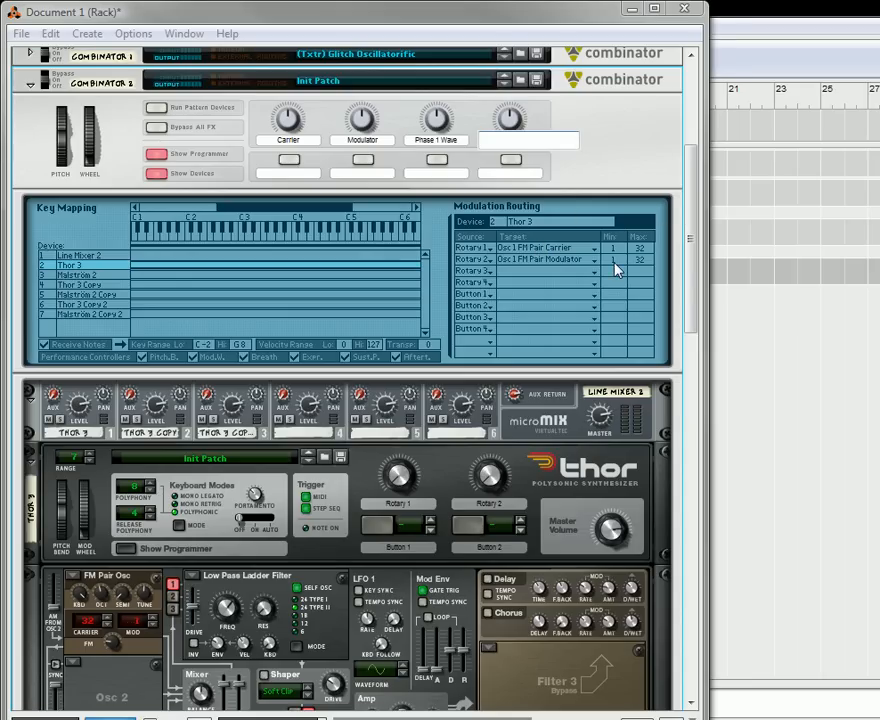
type("Phase 2 Wave")
left_click(632, 156)
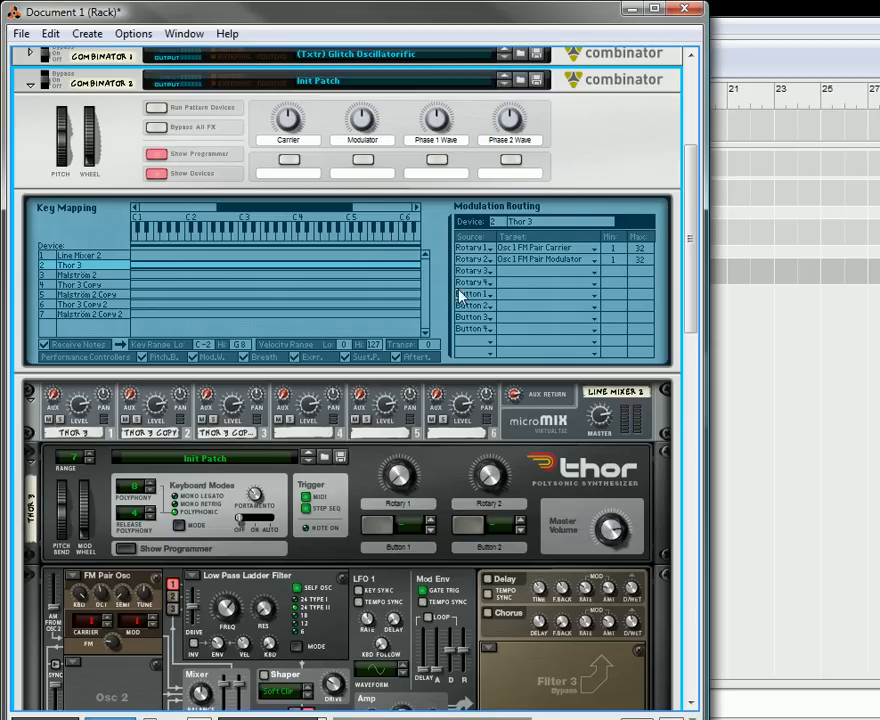
- For Thor 3 Copy, route Rotary 3 to Osc 1 Phase Modulation Wave 1 and Rotary 4 to Osc 1 Phase Modulation Wave 2
left_click(510, 277)
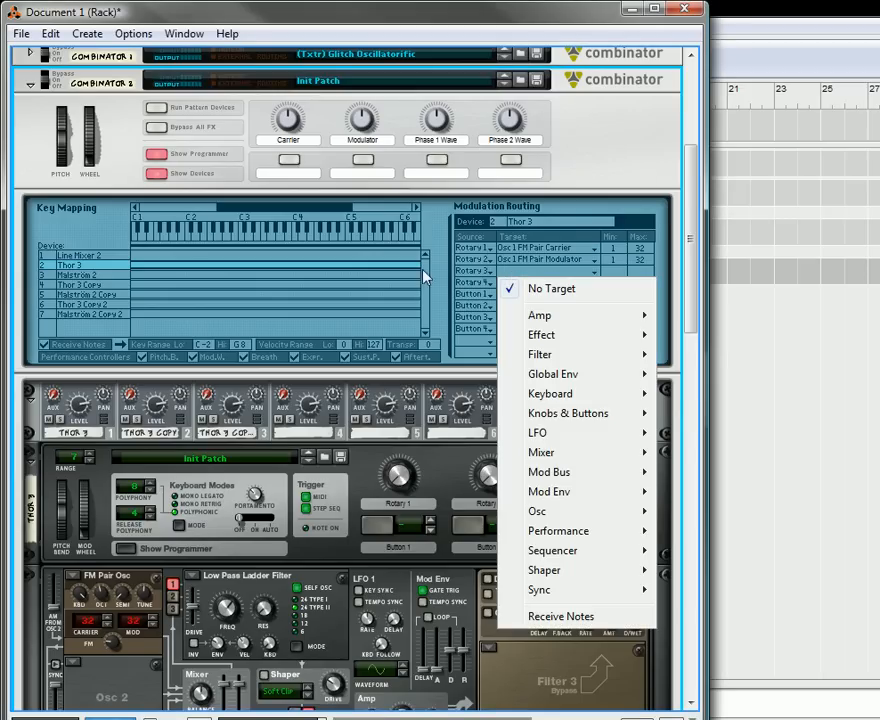
left_click(105, 289)
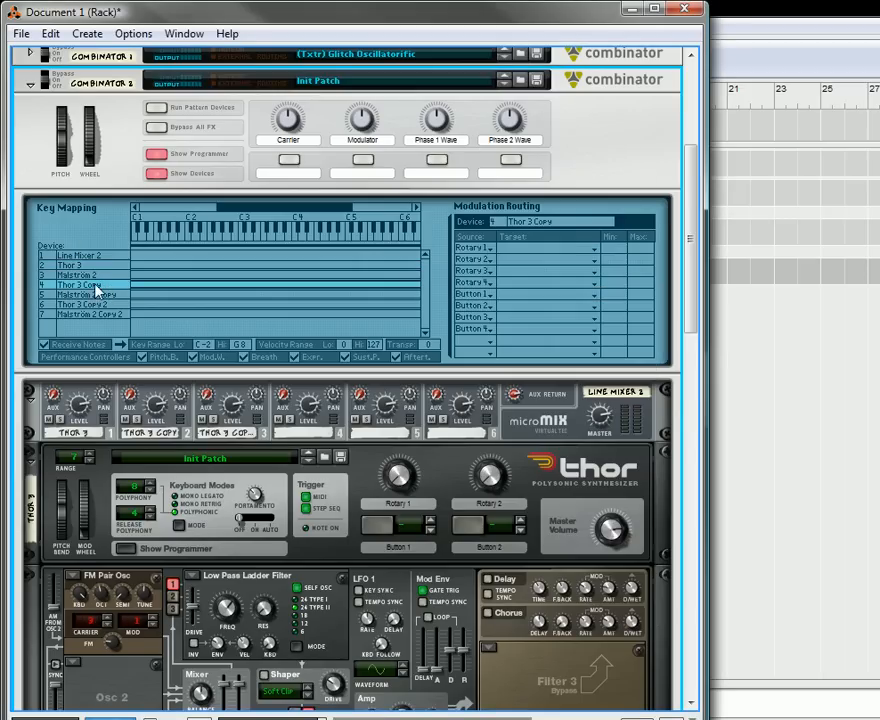
left_click(516, 277)
mouse_move(557, 513)
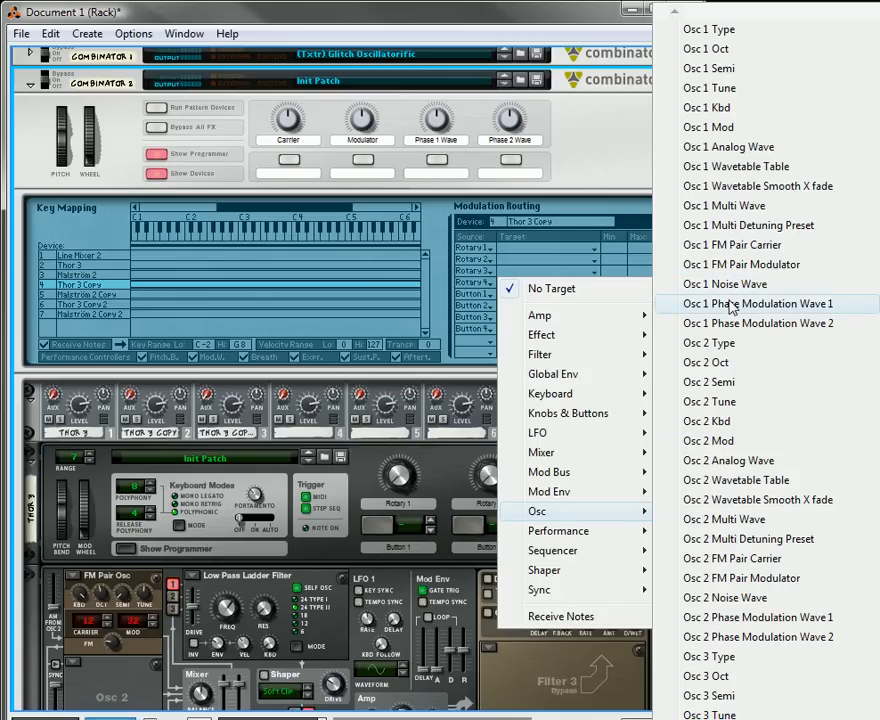
left_click(677, 303)
left_click(518, 290)
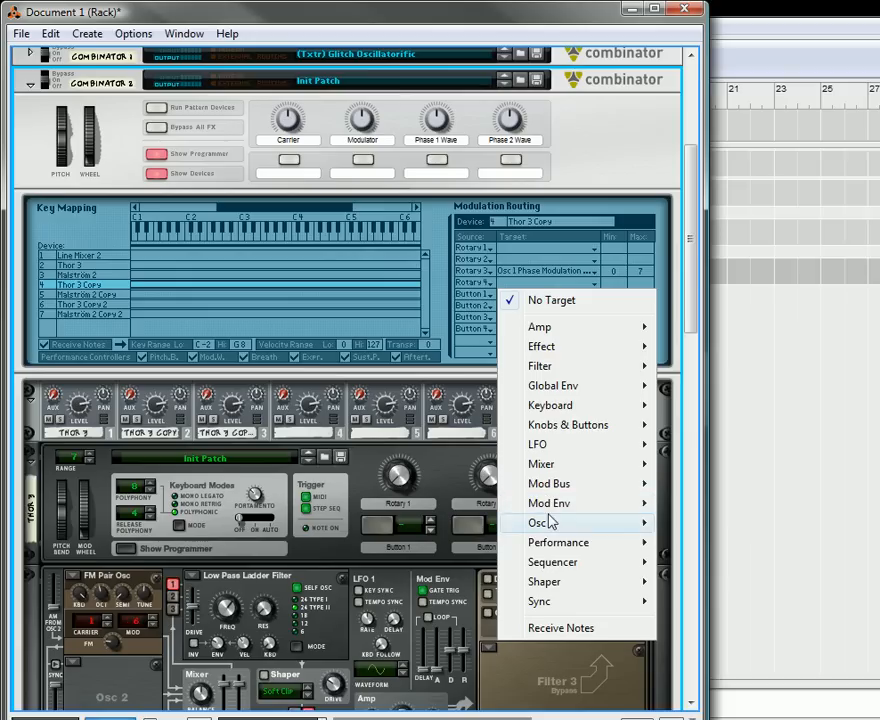
mouse_move(540, 523)
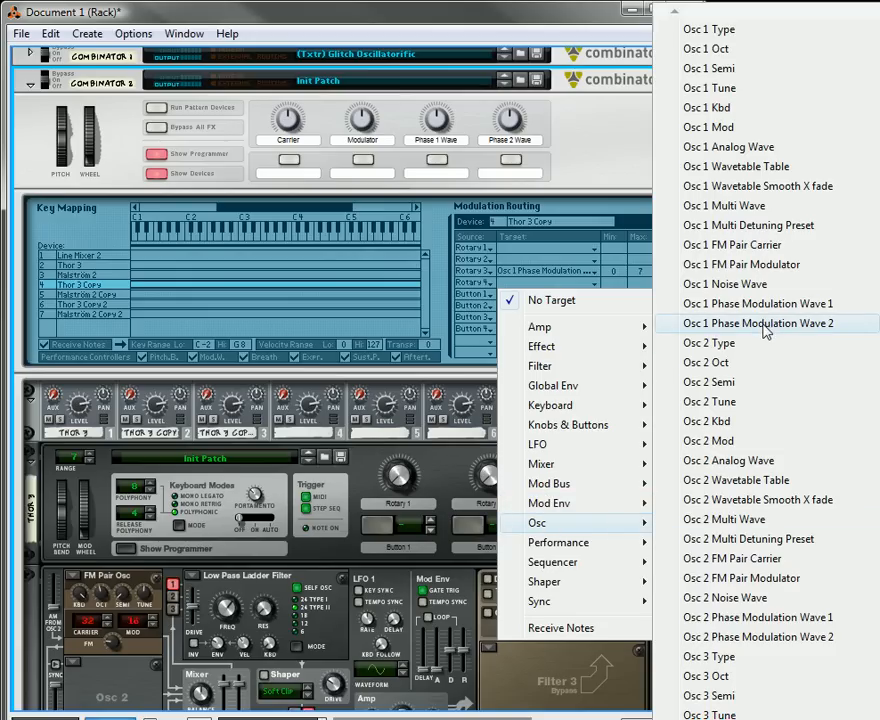
left_click(768, 325)
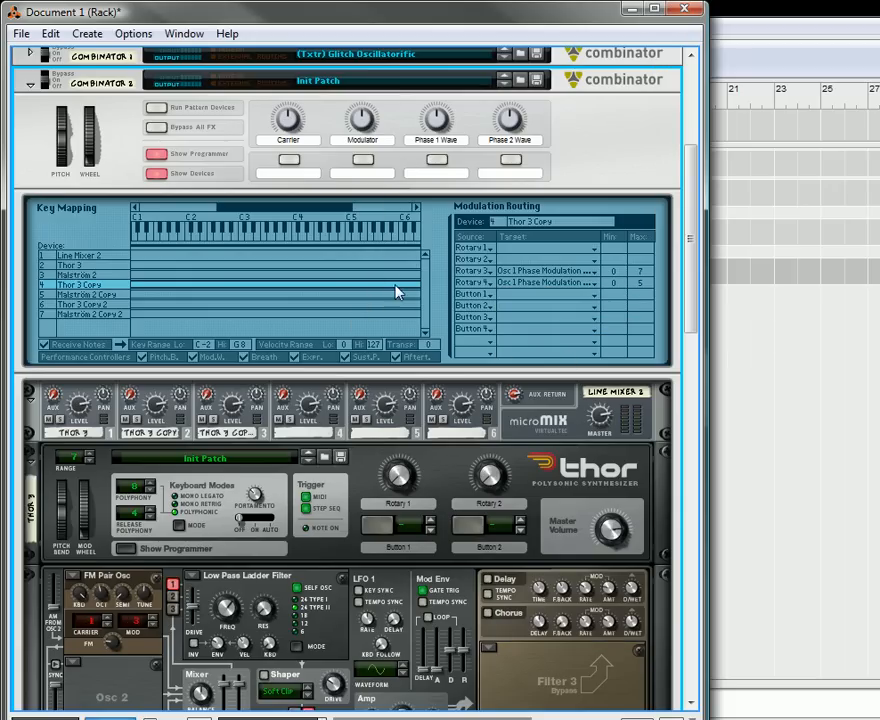
- Check the Combinator's rotary CV cabling on the rack's rear and route Rotary 1 to Osc 1 Wavetable Table for Thor 3 Copy 2
key("Tab")
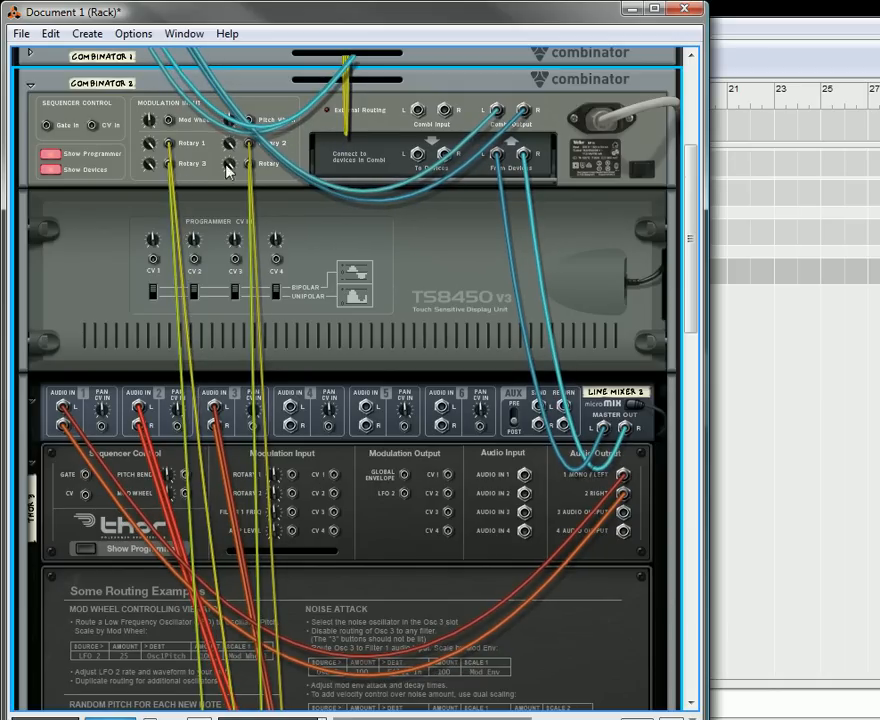
key("Tab")
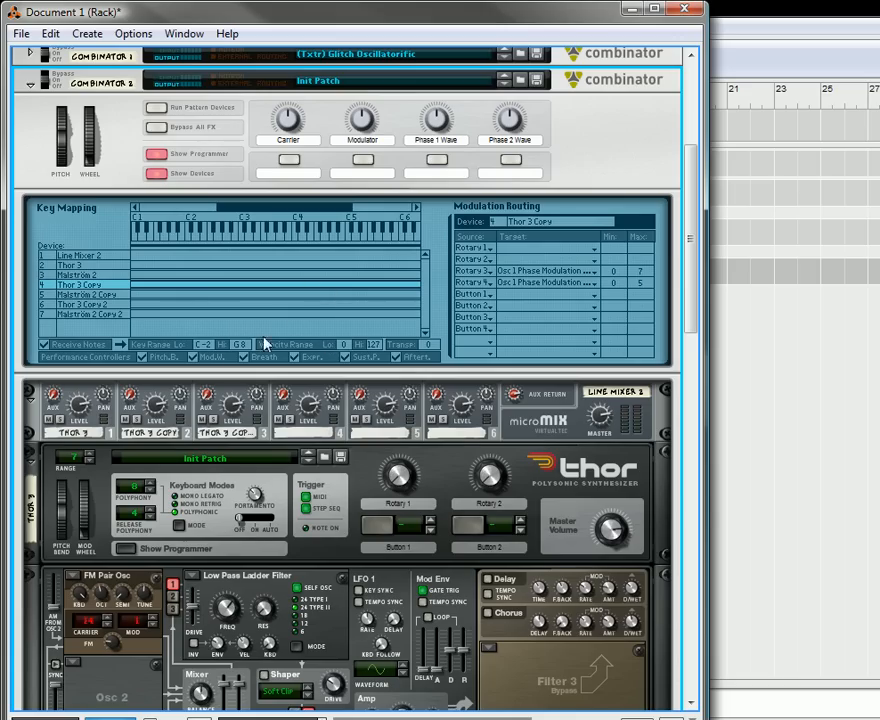
left_click(100, 305)
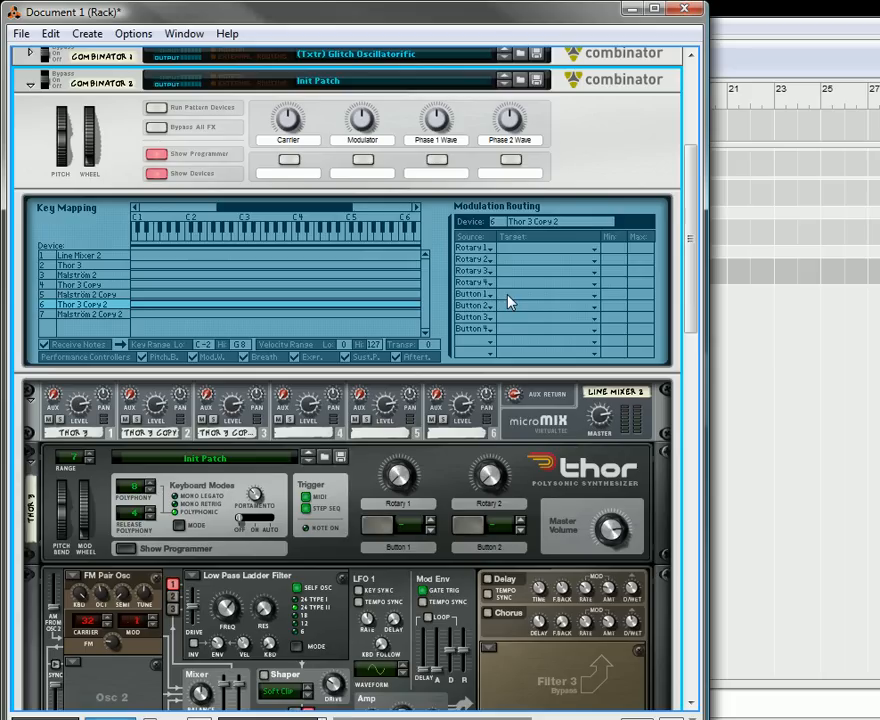
left_click(510, 255)
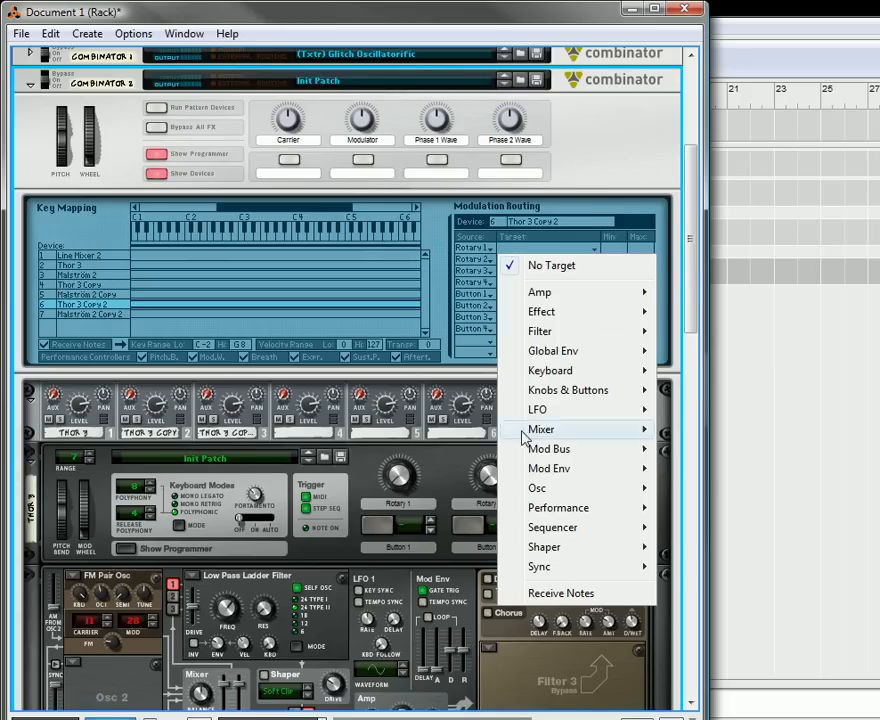
mouse_move(575, 497)
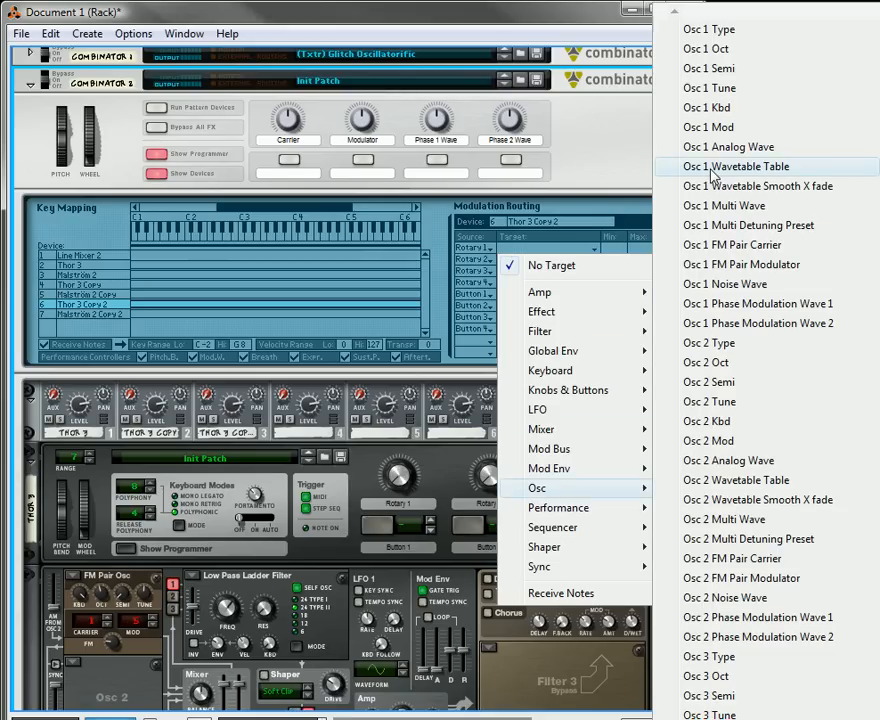
left_click(725, 166)
- Lower the levels of channels 1, 2 and 3 on Line Mixer 2, setting channel 2 to 80
scroll(320, 287, "down", 1)
scroll(320, 287, "up", 4)
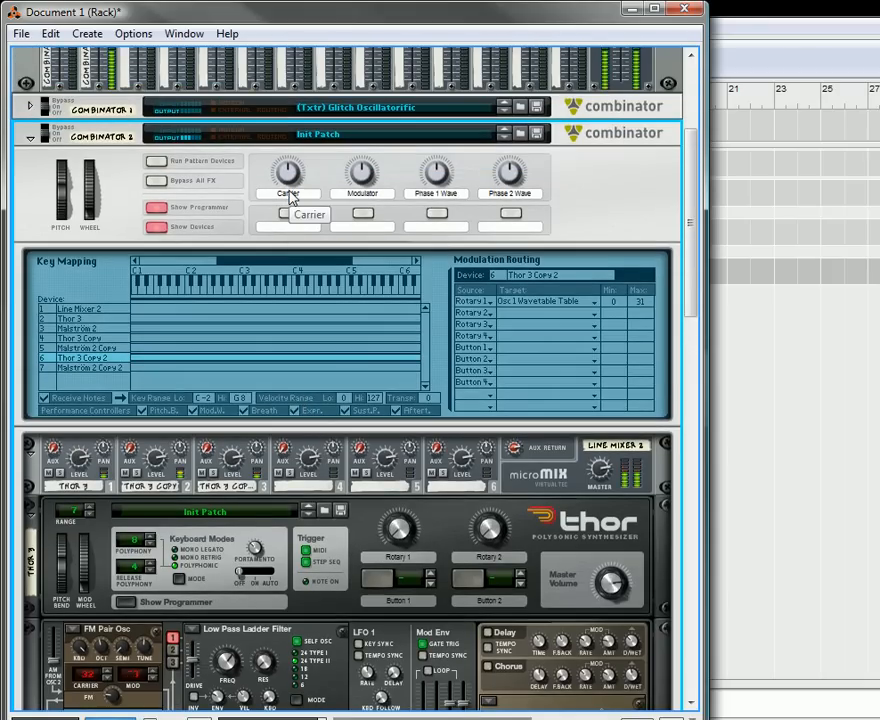
left_click(82, 470)
left_click_drag(82, 470, 82, 474)
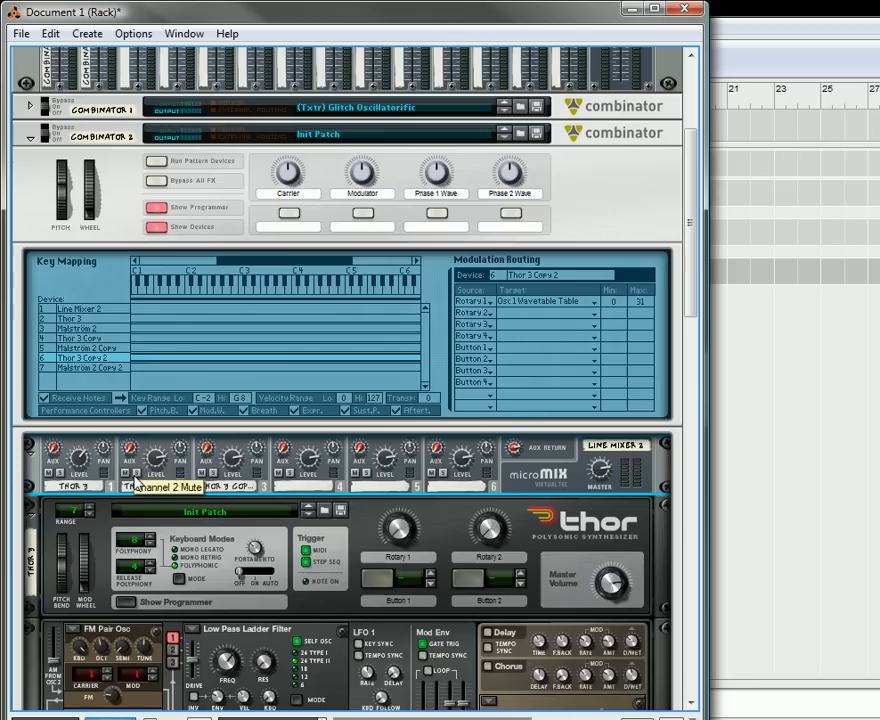
left_click_drag(153, 461, 152, 461)
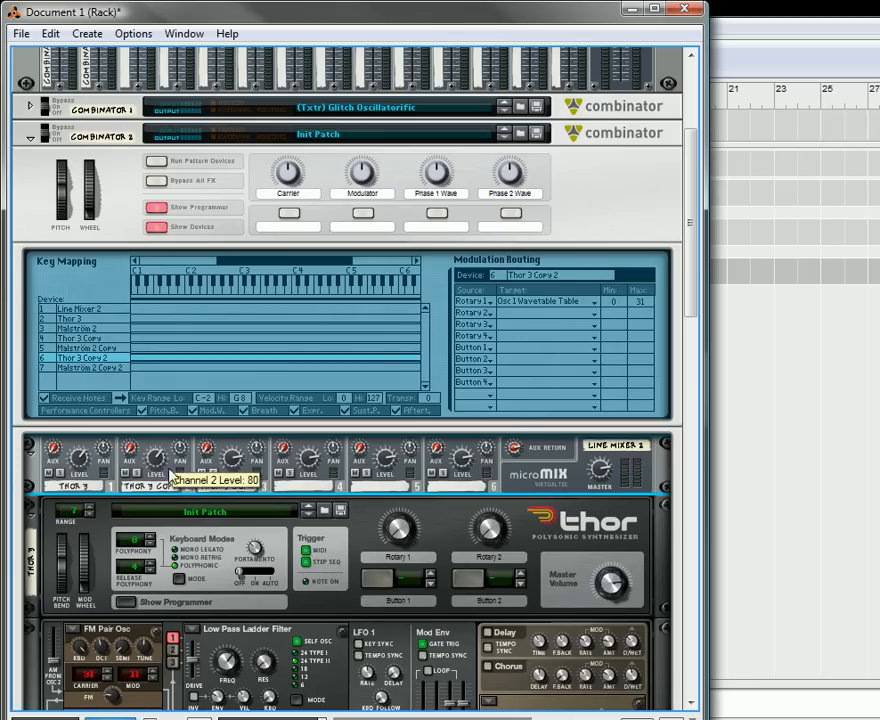
left_click_drag(232, 463, 235, 511)
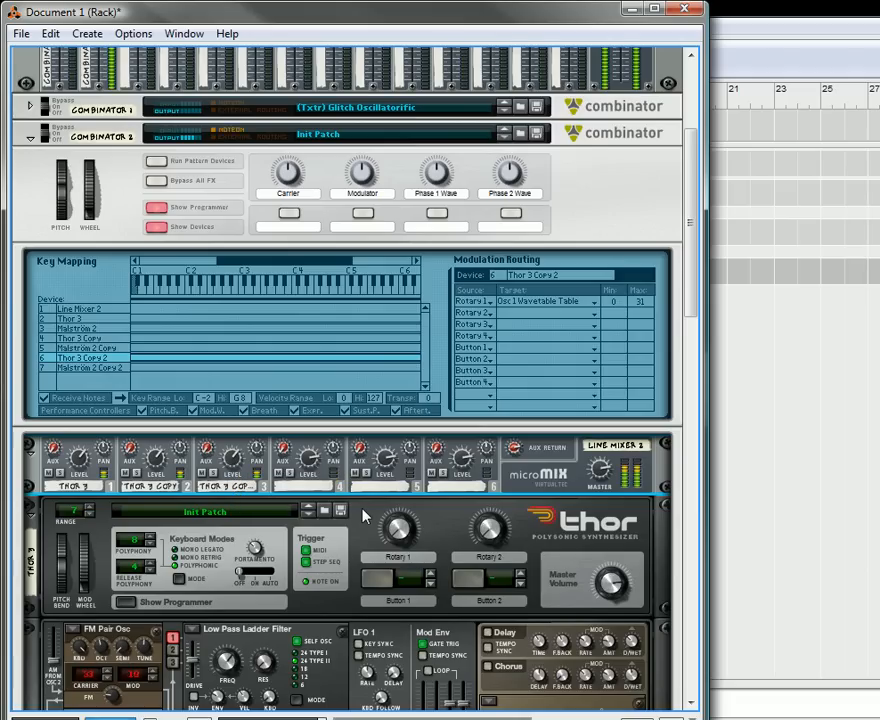
scroll(293, 386, "down", 3)
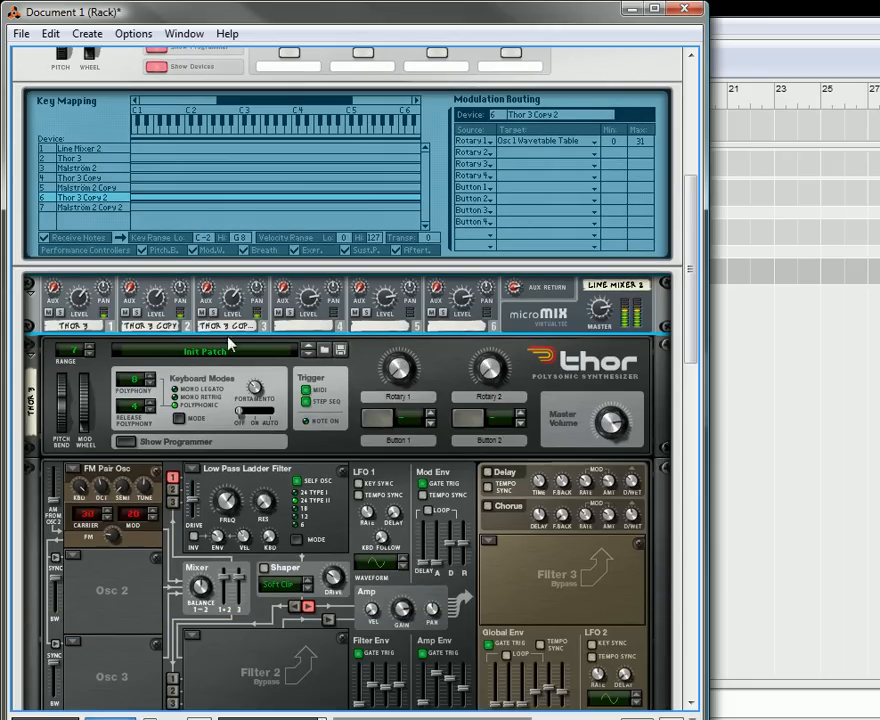
- Label Combinator 2's first three buttons FM On, Phase Mod On and WaveTable On
scroll(190, 308, "up", 3)
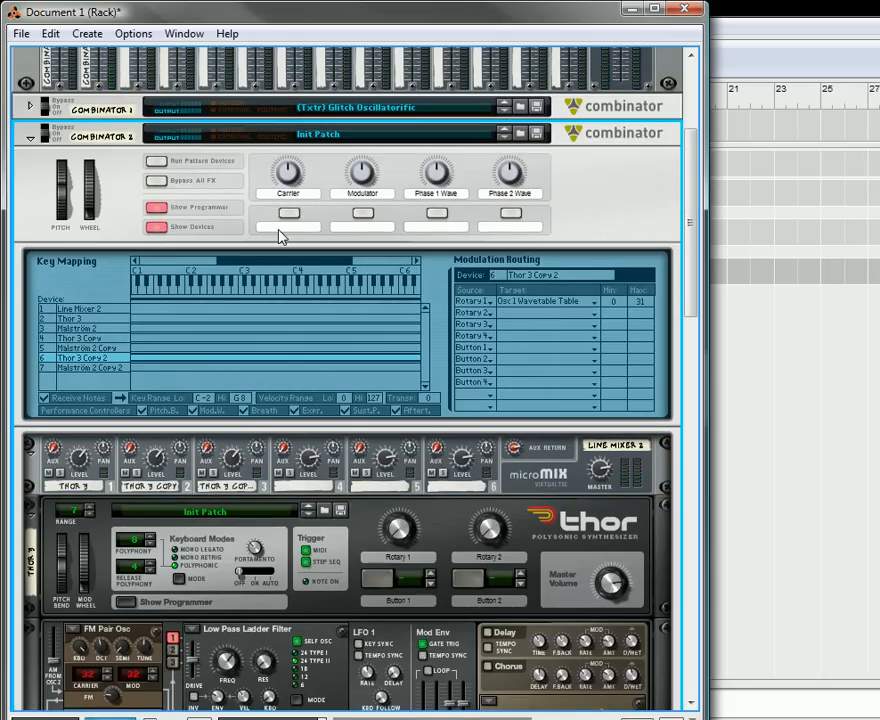
double_click(280, 228)
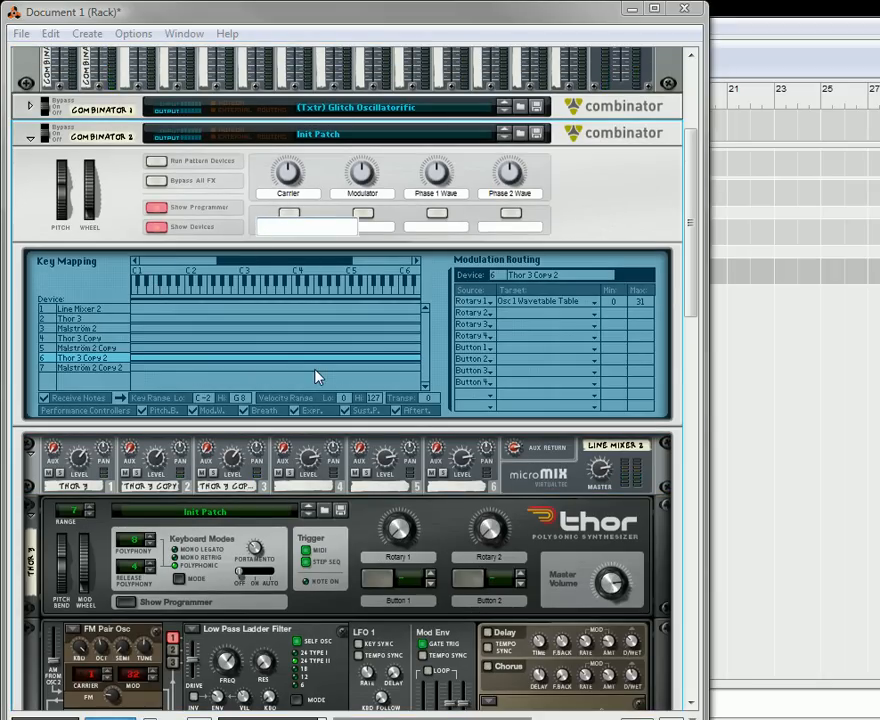
double_click(388, 230)
type("Phase Mod On")
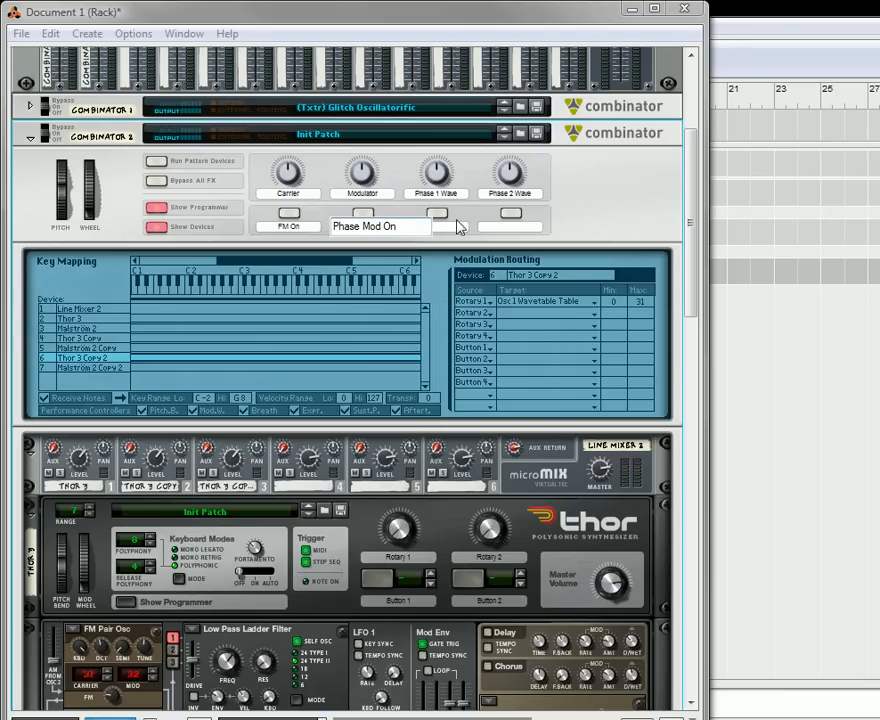
key("Tab")
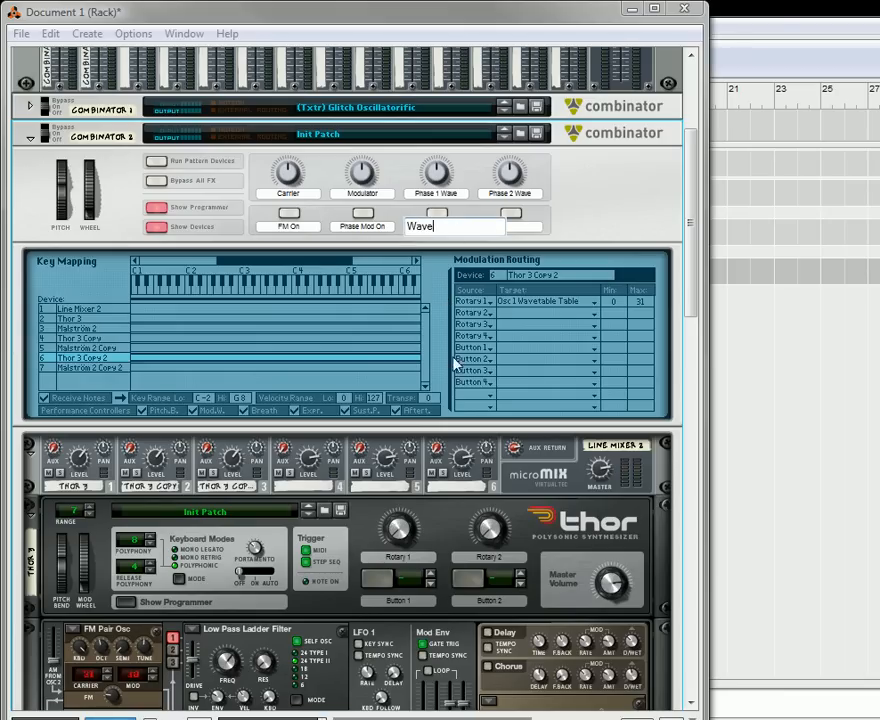
type("WaveTable On")
left_click(576, 212)
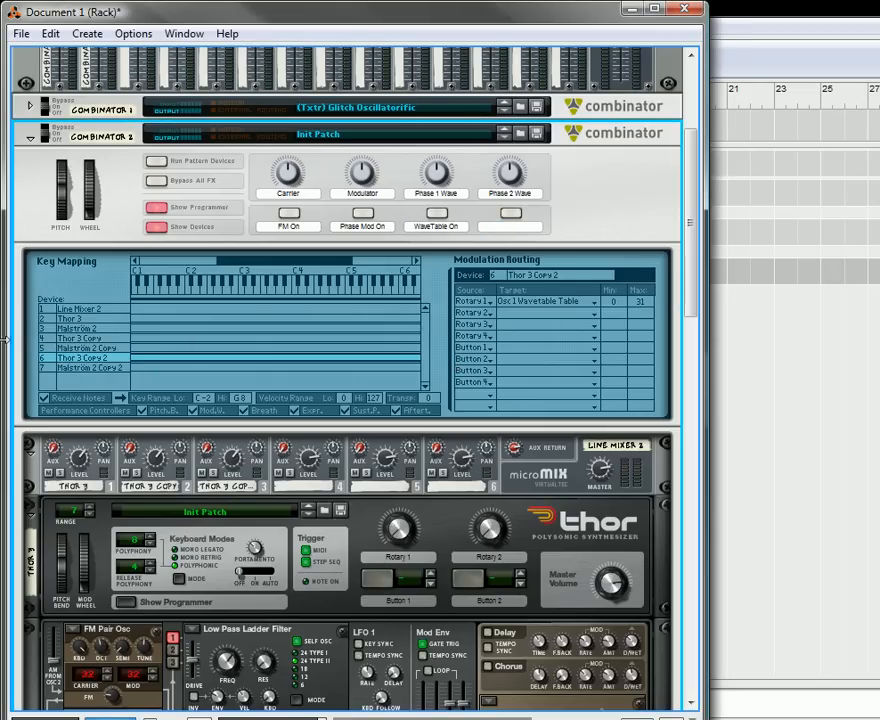
- For Line Mixer 2, route Buttons 1, 2 and 3 to Channel 1, 2 and 3 Mute respectively, each with minimum 1 and maximum 0
left_click(107, 311)
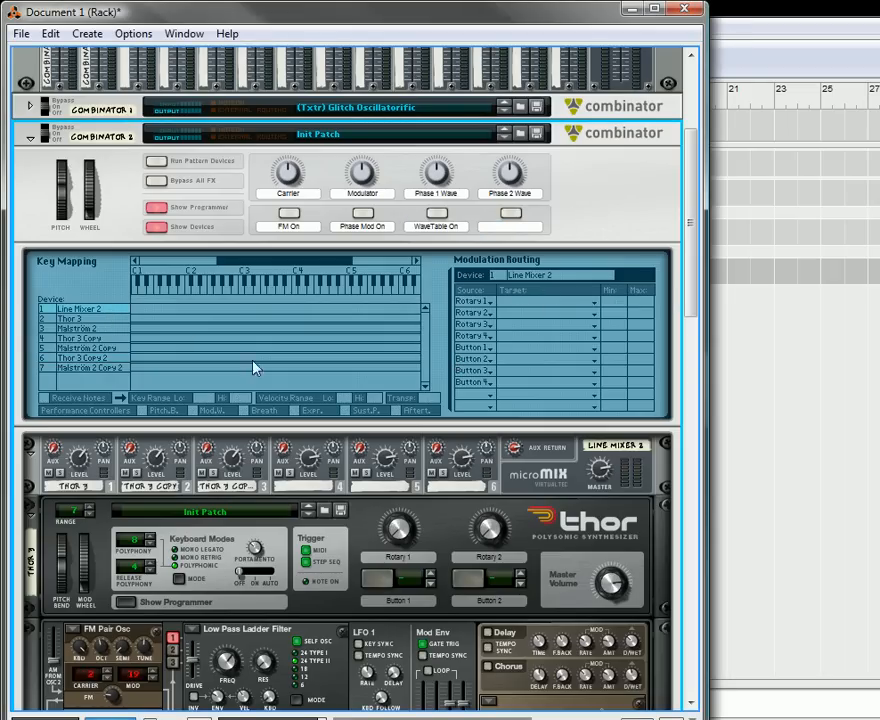
left_click(506, 358)
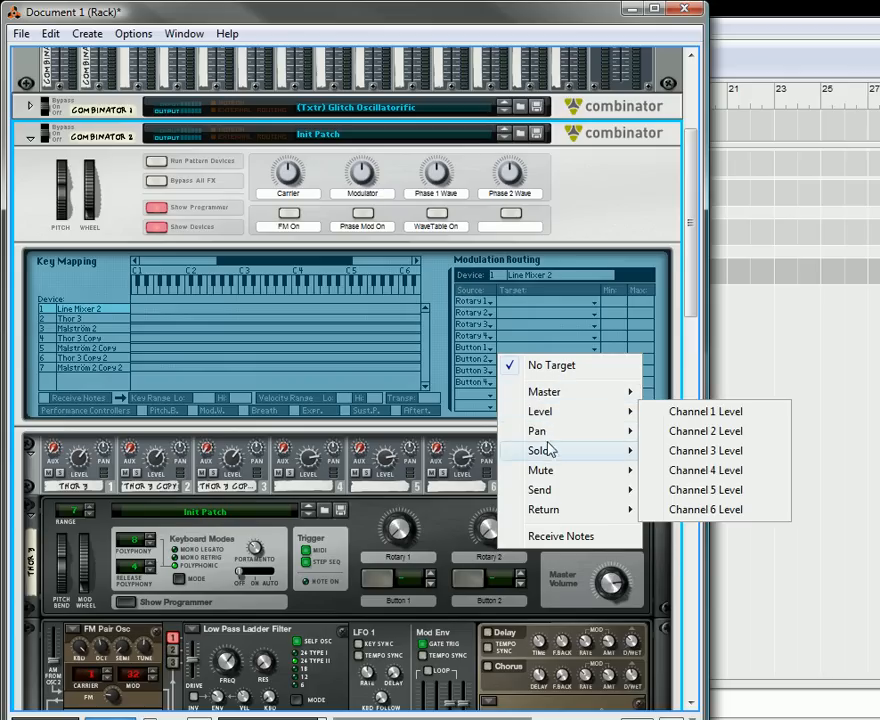
mouse_move(551, 477)
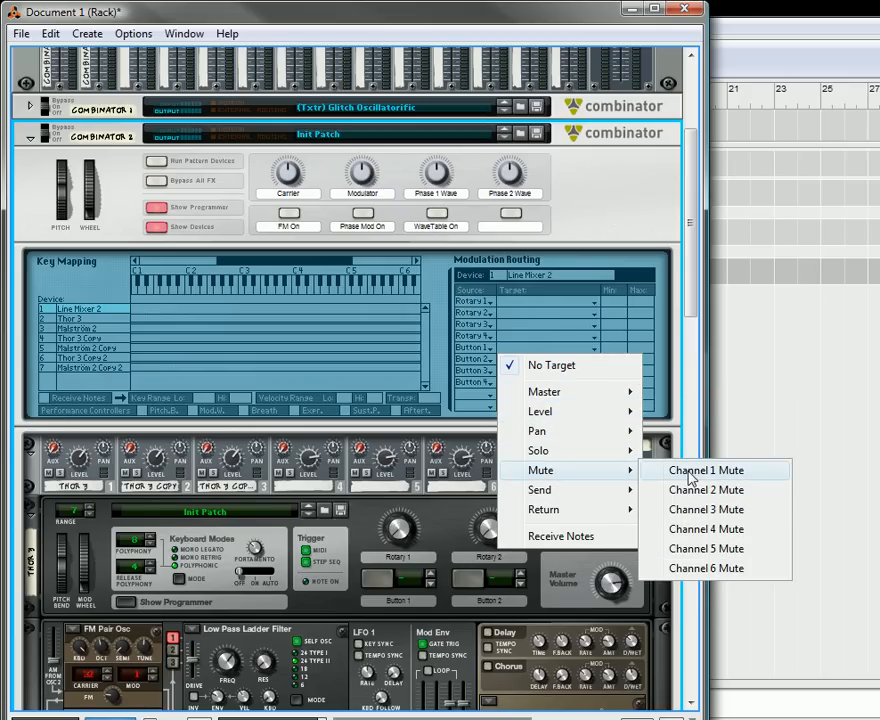
left_click(690, 472)
left_click(518, 372)
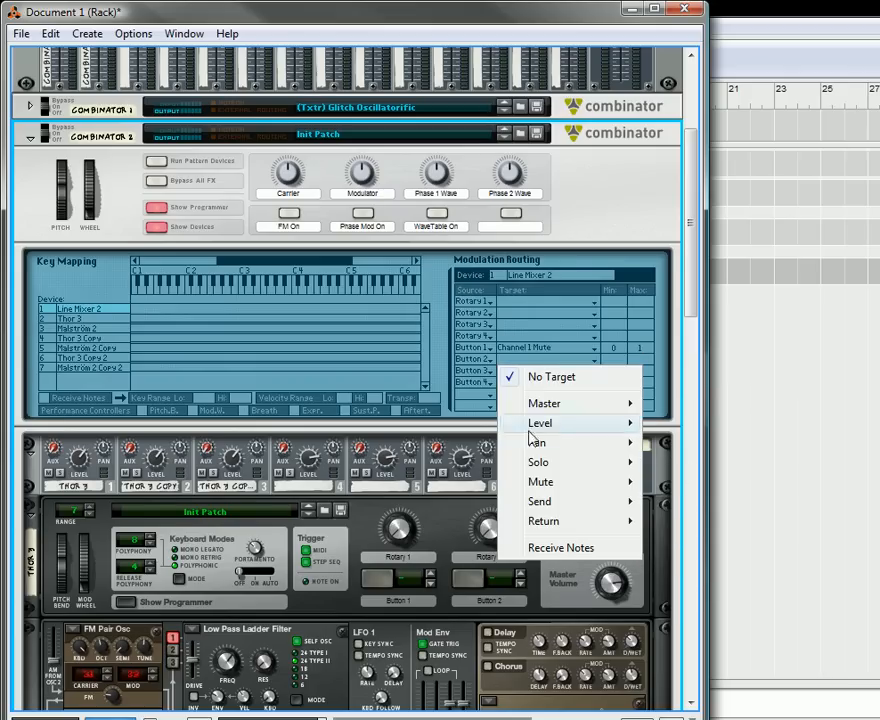
mouse_move(612, 490)
left_click(680, 501)
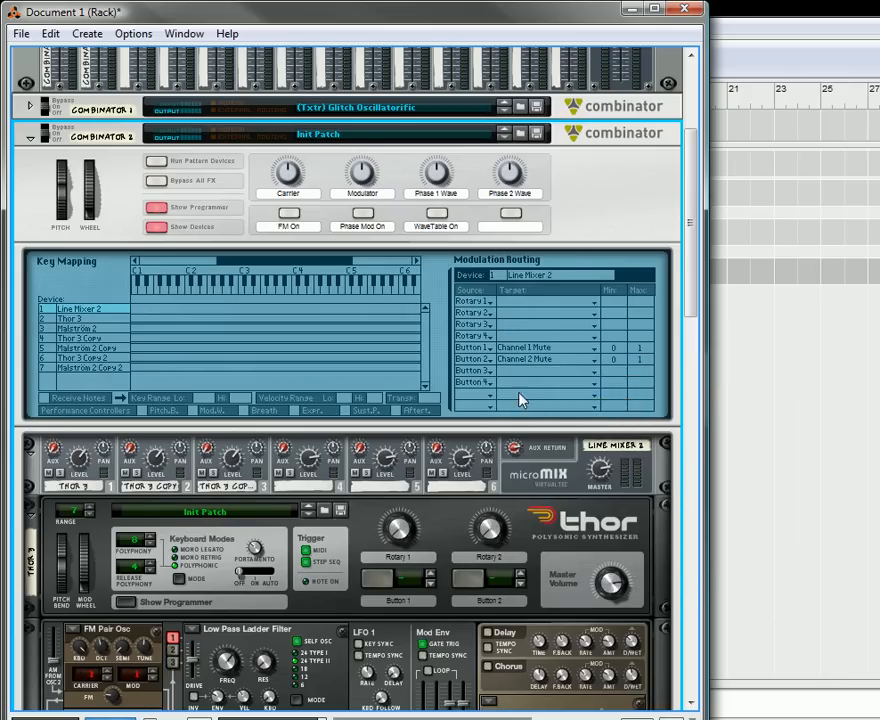
left_click(520, 385)
mouse_move(640, 495)
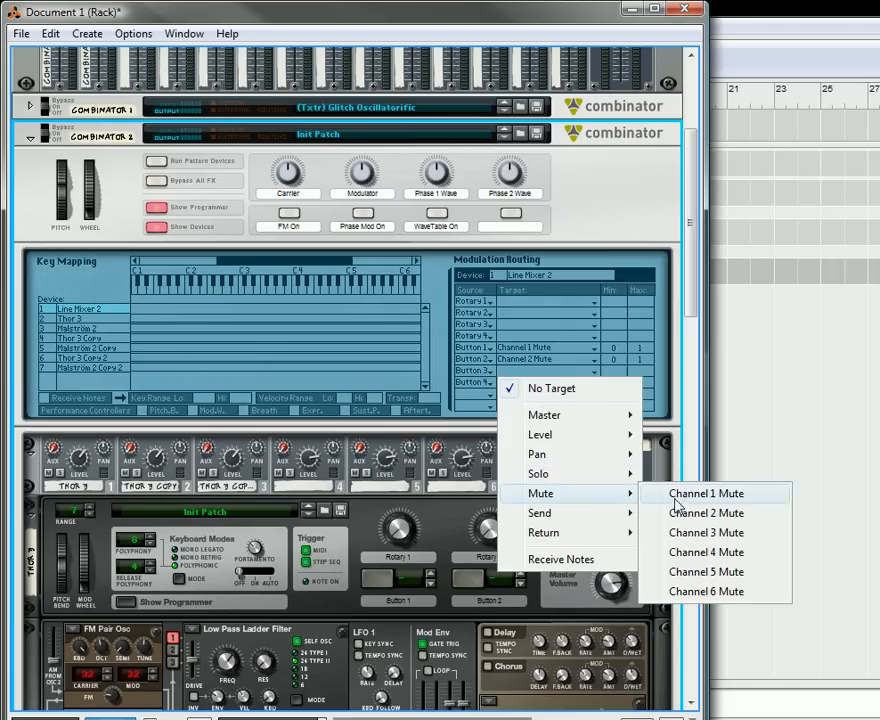
left_click(705, 530)
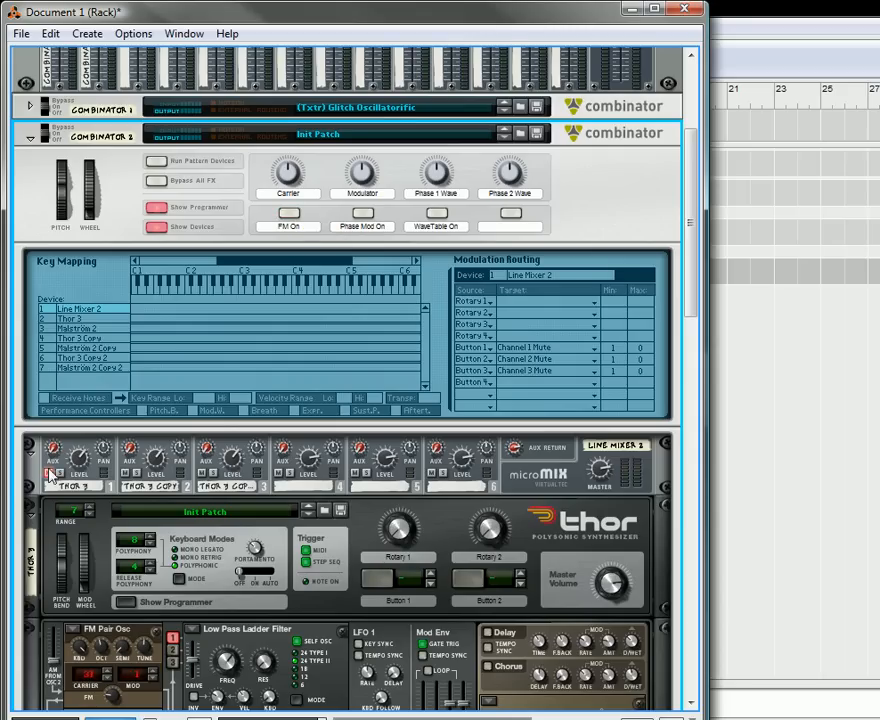
- Switch on the FM On, Phase Mod On and WaveTable On buttons of Combinator 2
left_click(294, 215)
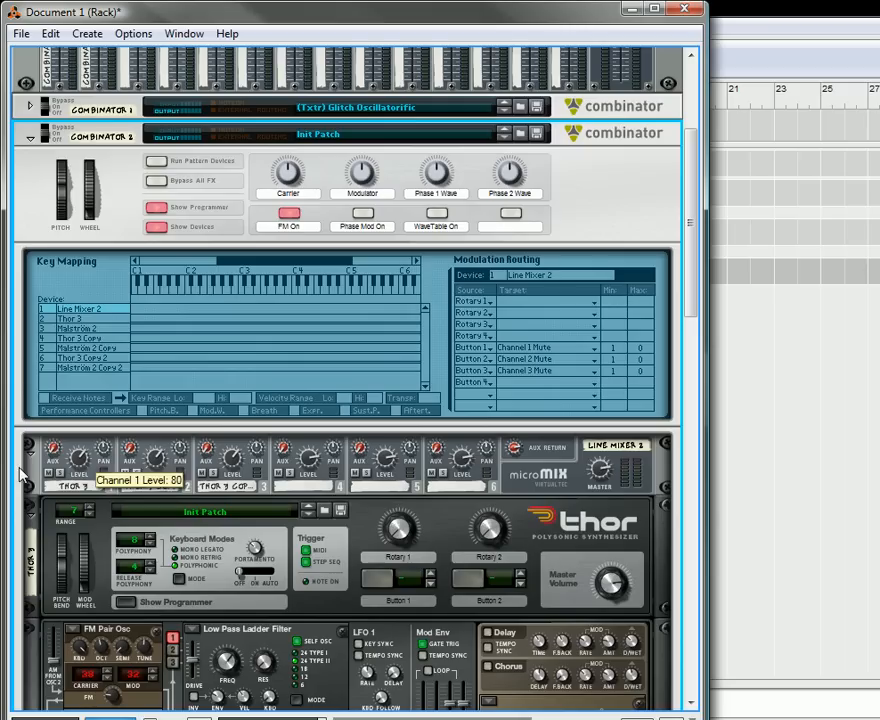
left_click(362, 213)
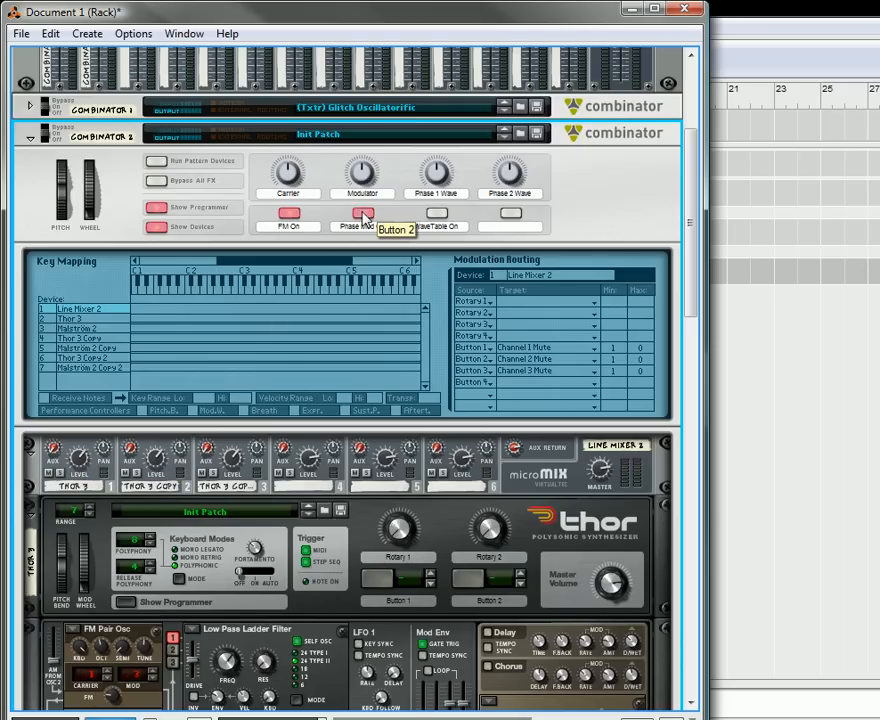
left_click(437, 213)
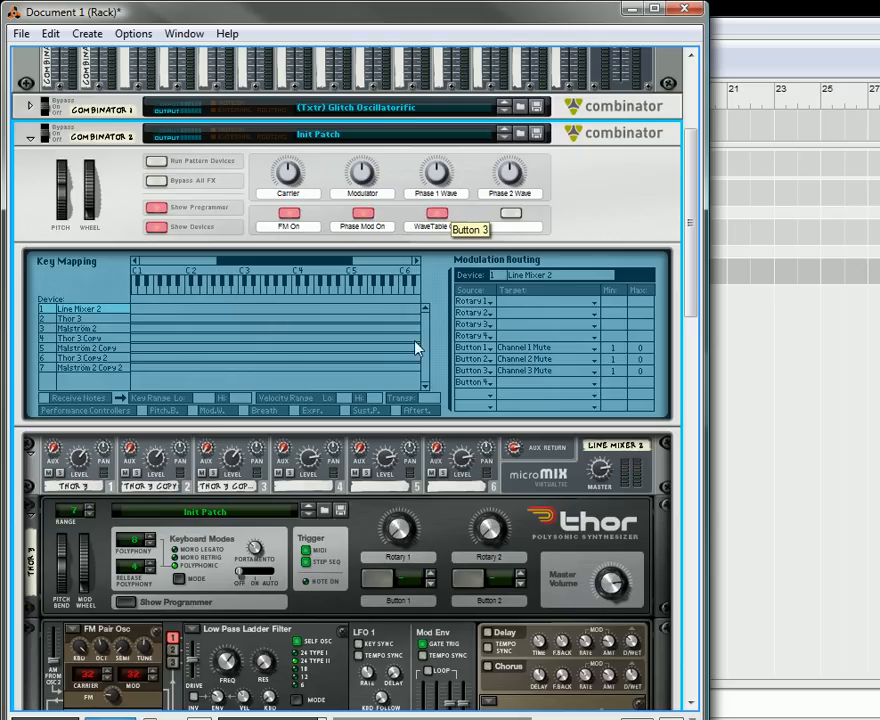
- Test the Phase Mod On, FM On and WaveTable On buttons by switching each one off and back on
scroll(370, 340, "down", 2)
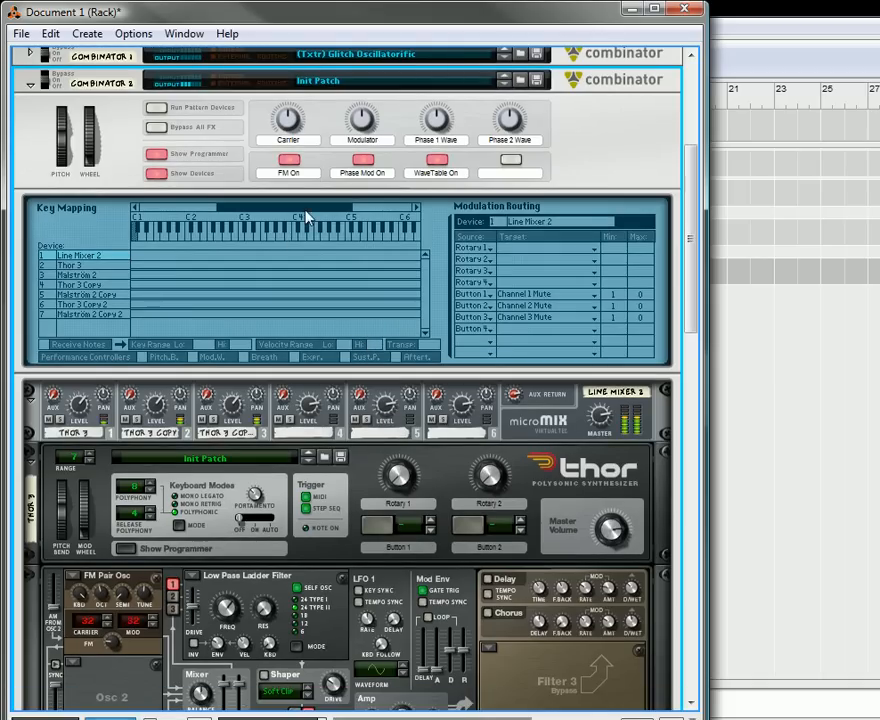
left_click(362, 160)
left_click(362, 160)
left_click(289, 161)
left_click(289, 161)
left_click(437, 160)
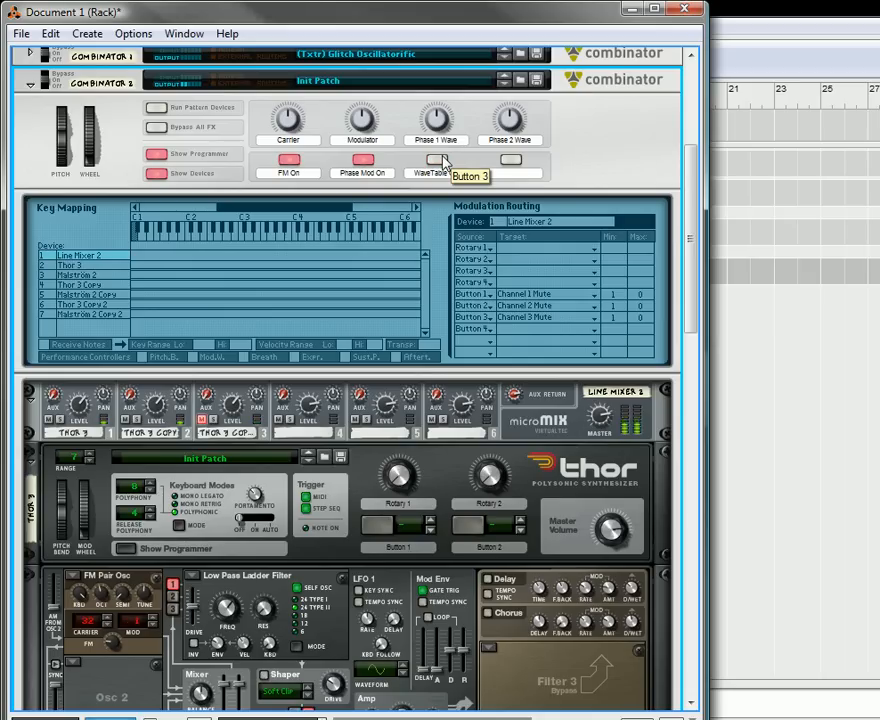
left_click(440, 161)
- Hide the programmer section of Thor 3
scroll(400, 305, "down", 2)
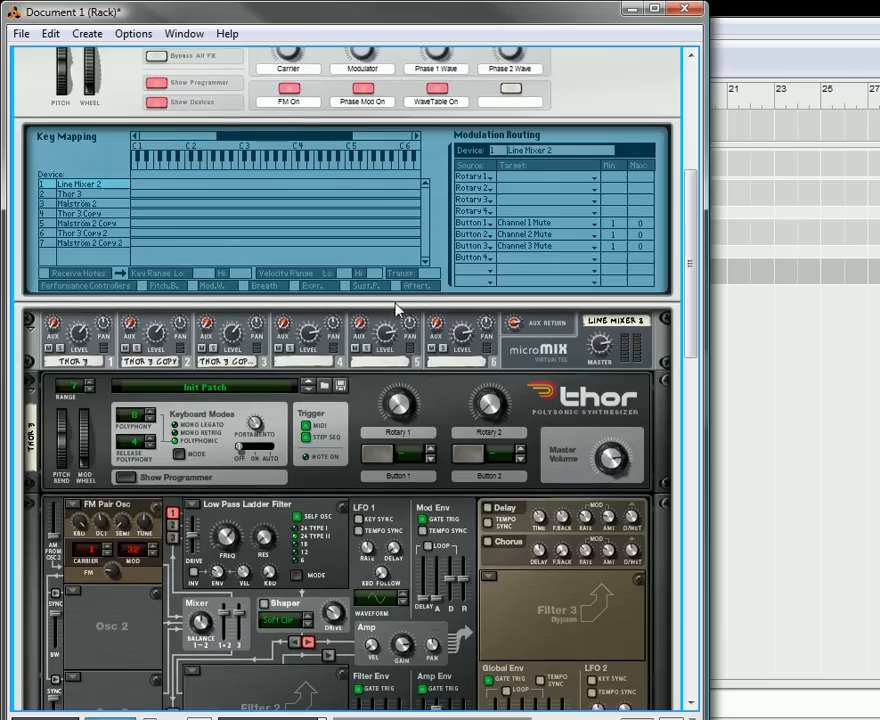
scroll(397, 310, "down", 1)
left_click(126, 443)
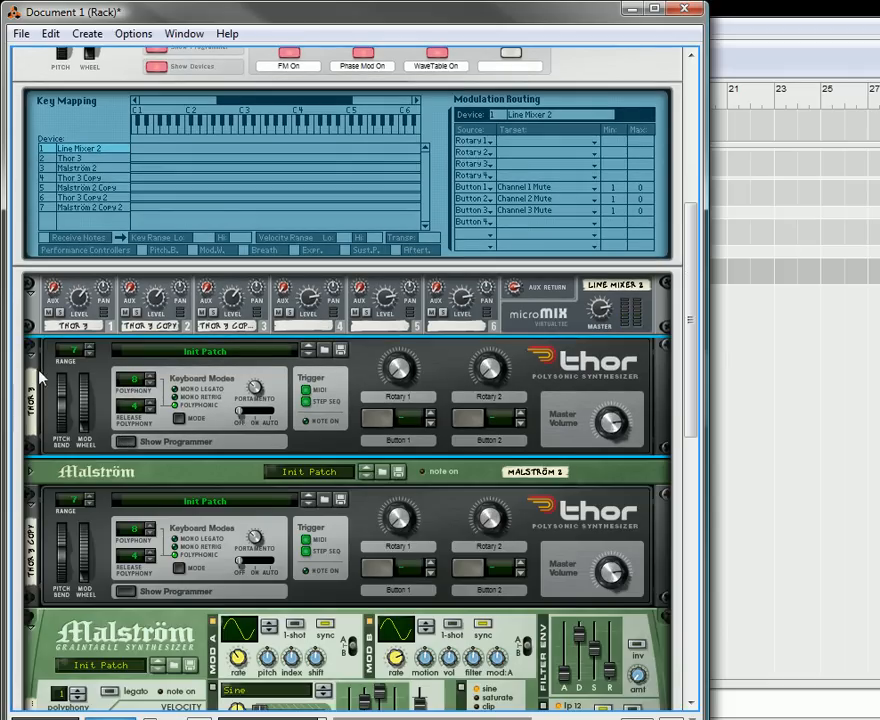
- Compare the modulation routings of Malström 2 and Thor 3 and look over the available targets for Malström 2
scroll(330, 252, "up", 2)
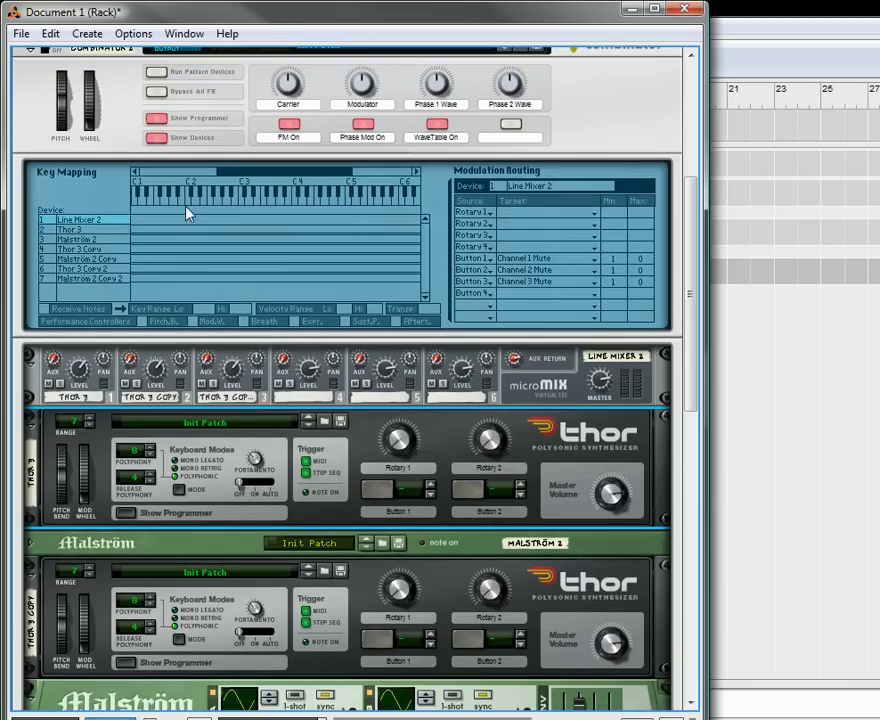
left_click(110, 241)
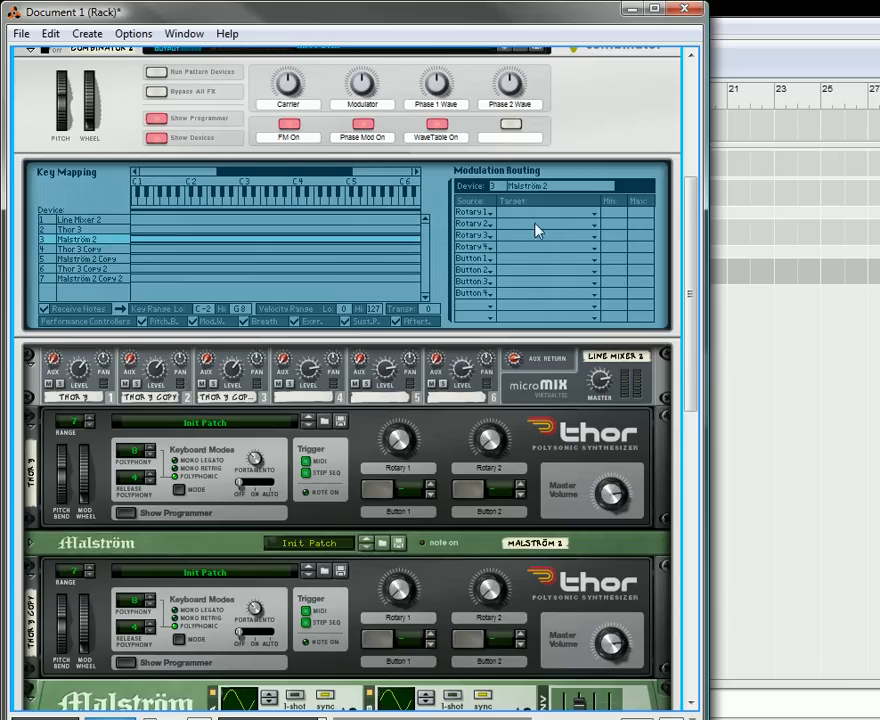
left_click(114, 232)
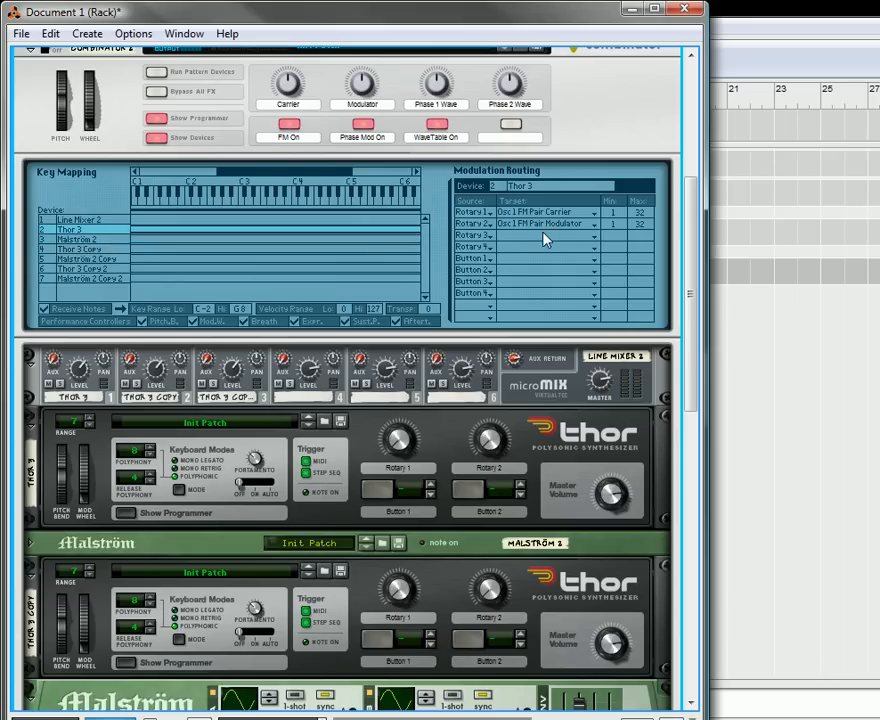
left_click(116, 242)
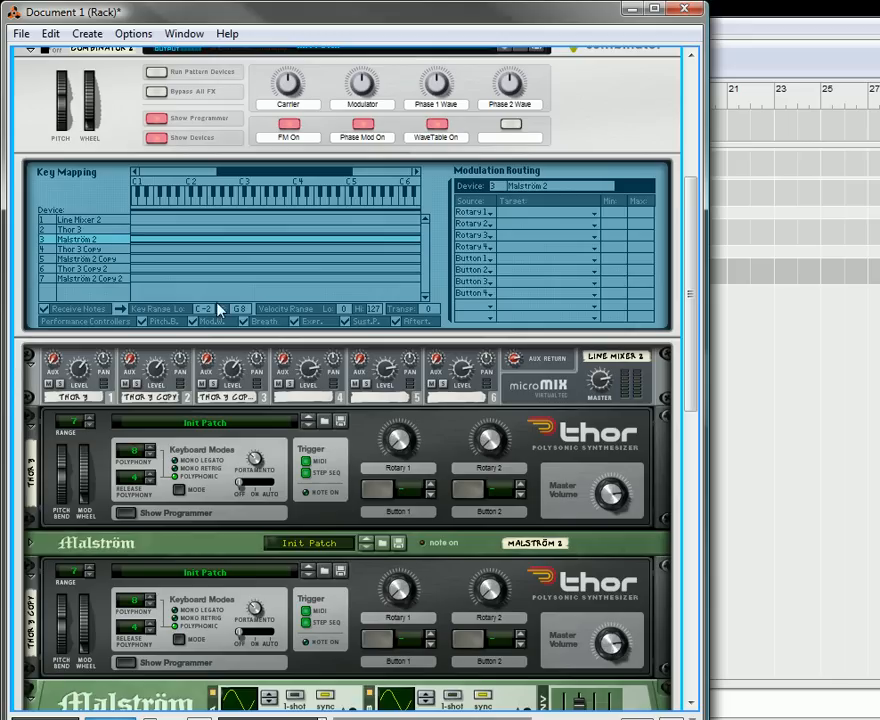
left_click(507, 219)
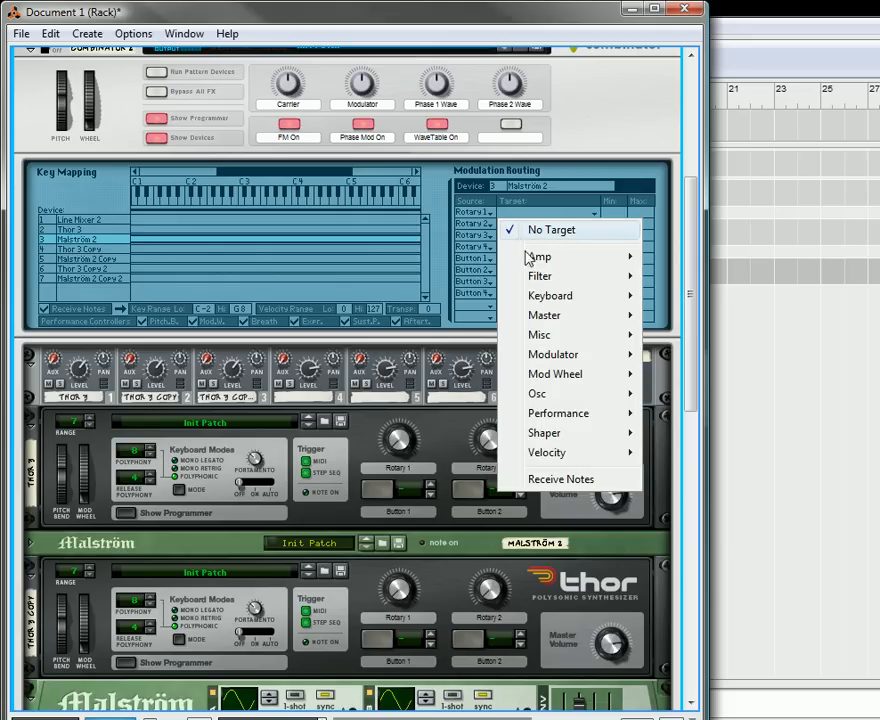
mouse_move(545, 298)
left_click(612, 105)
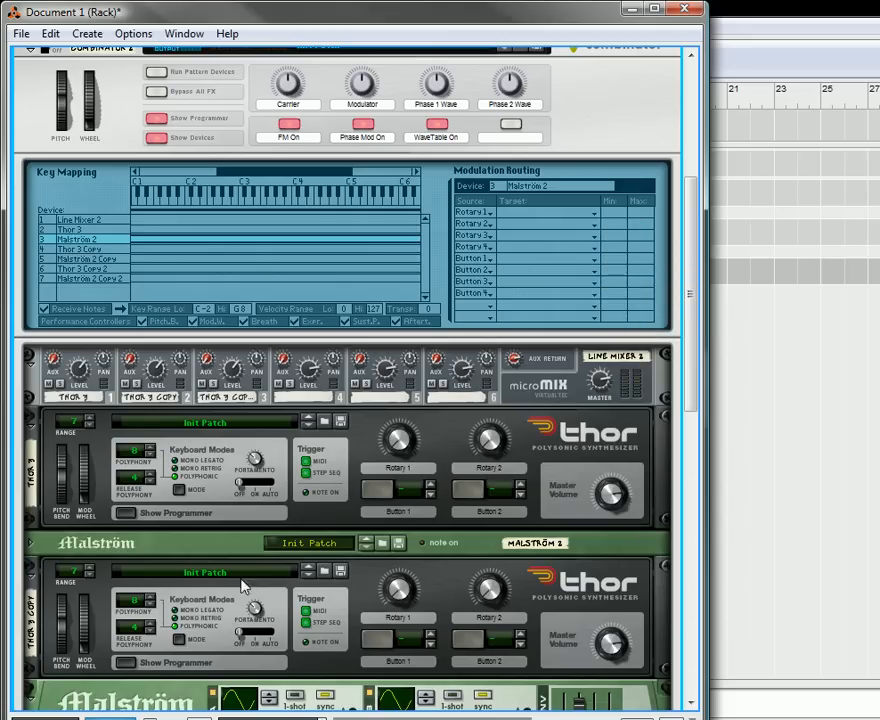
- Unfold Malström 2 and choose a different curve for both its Modulator A and its Modulator B
scroll(246, 580, "down", 1)
left_click(30, 492)
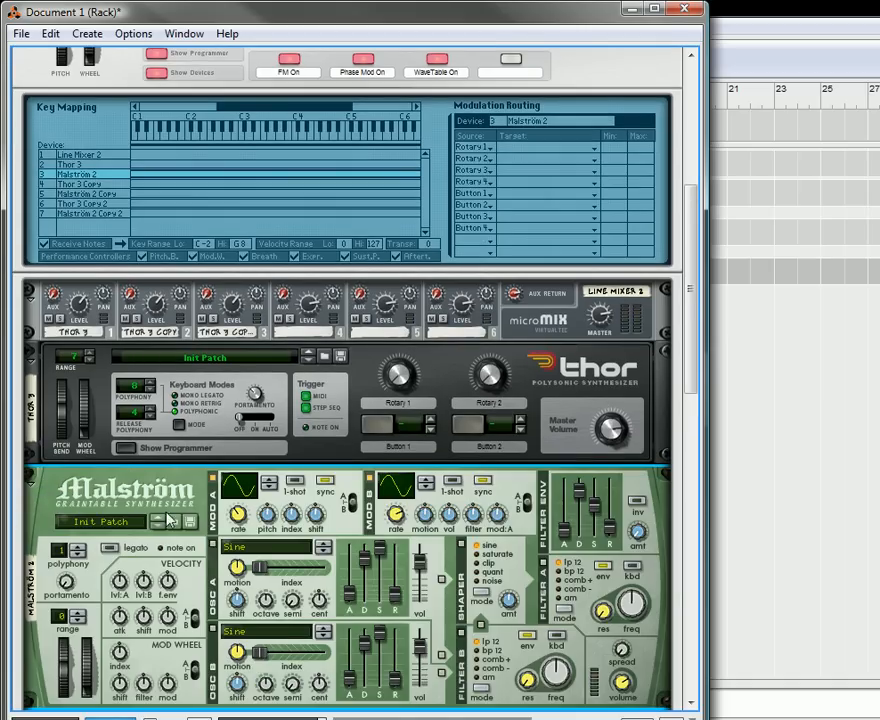
scroll(168, 515, "down", 1)
left_click_drag(243, 437, 248, 422)
left_click_drag(402, 433, 413, 389)
- On Malström 2 Copy, set the Modulator A curve to 30 and the Modulator B curve to a descending ramp
scroll(323, 492, "down", 5)
scroll(321, 487, "down", 4)
left_click_drag(243, 390, 274, 341)
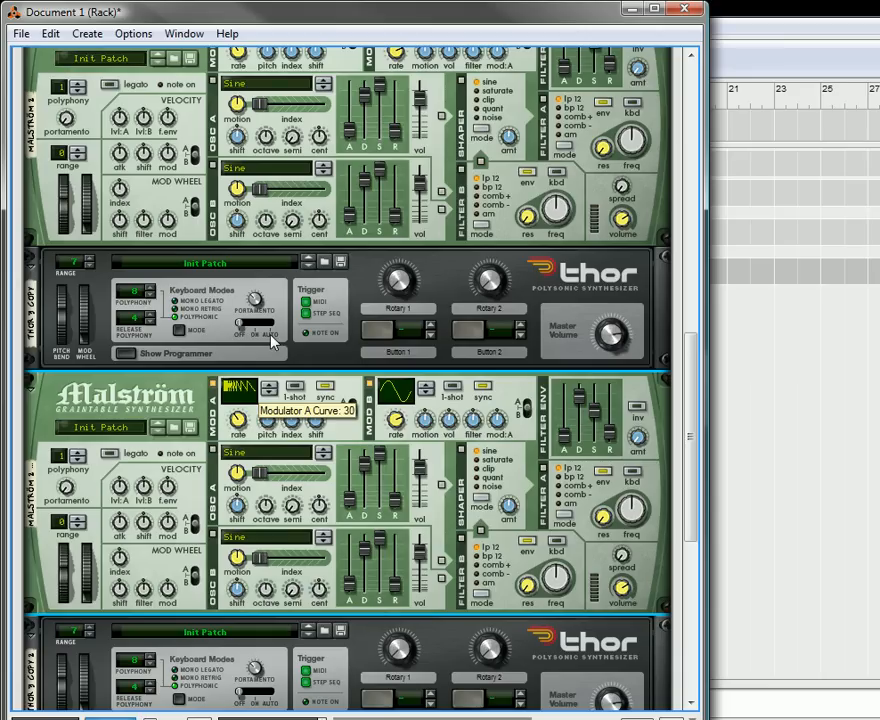
left_click_drag(394, 395, 400, 386)
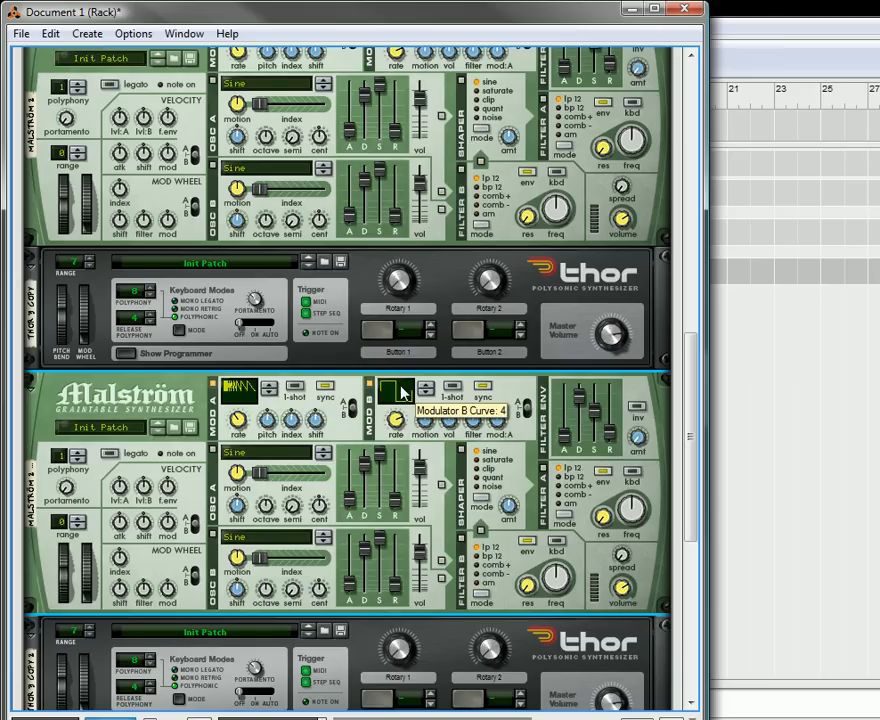
- On Malström 2 Copy 2, change the Modulator A curve to one with a single central peak
scroll(260, 460, "down", 5)
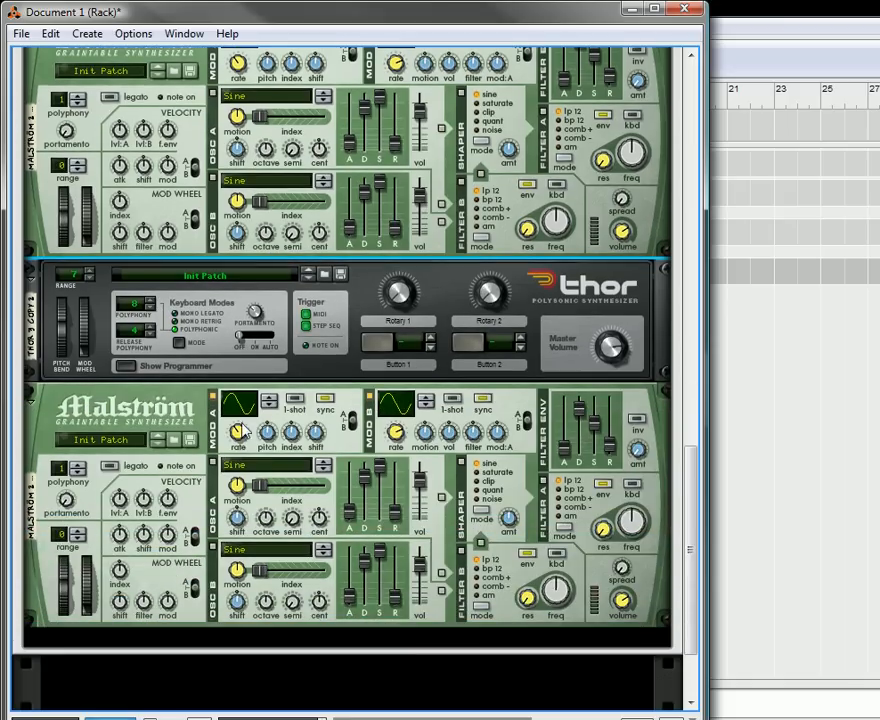
left_click_drag(240, 404, 268, 371)
- On Combinator 2, turn the Carrier and Phase 2 Wave rotaries down and the Modulator and Phase 1 Wave rotaries up
scroll(221, 221, "up", 1)
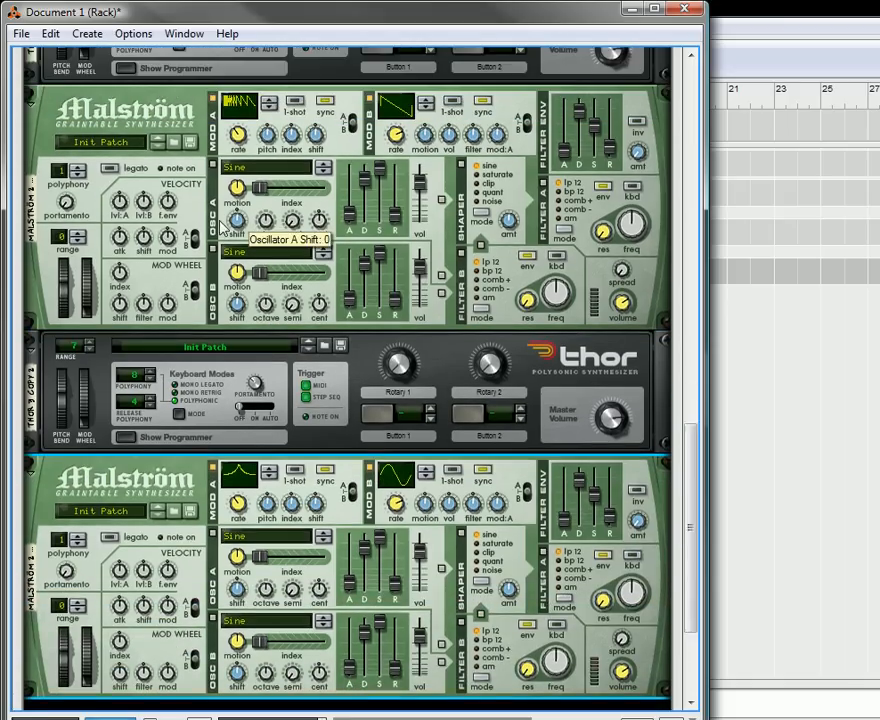
scroll(222, 228, "up", 10)
scroll(242, 278, "up", 10)
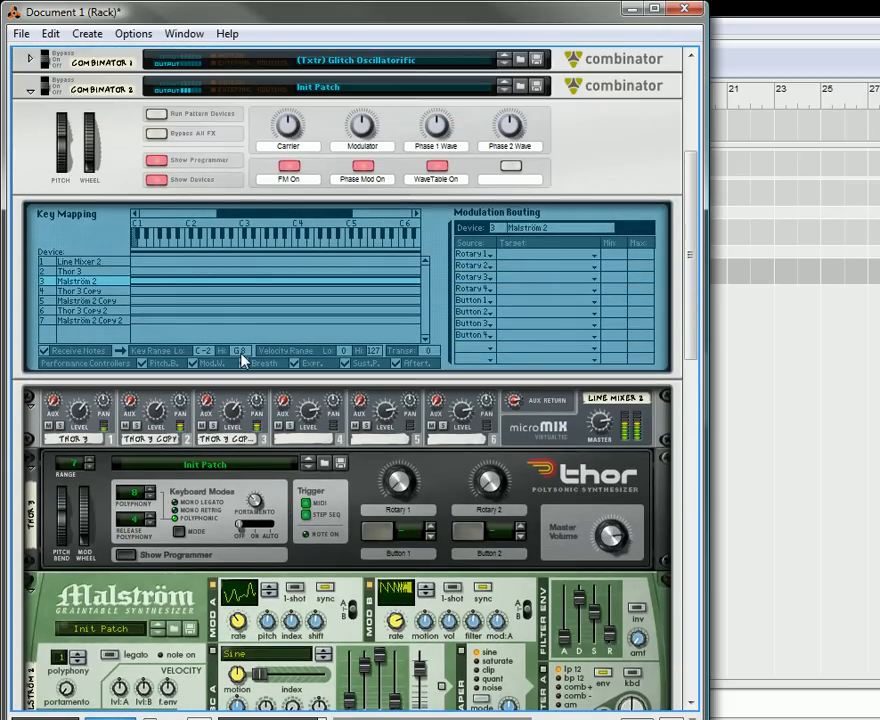
left_click(289, 140)
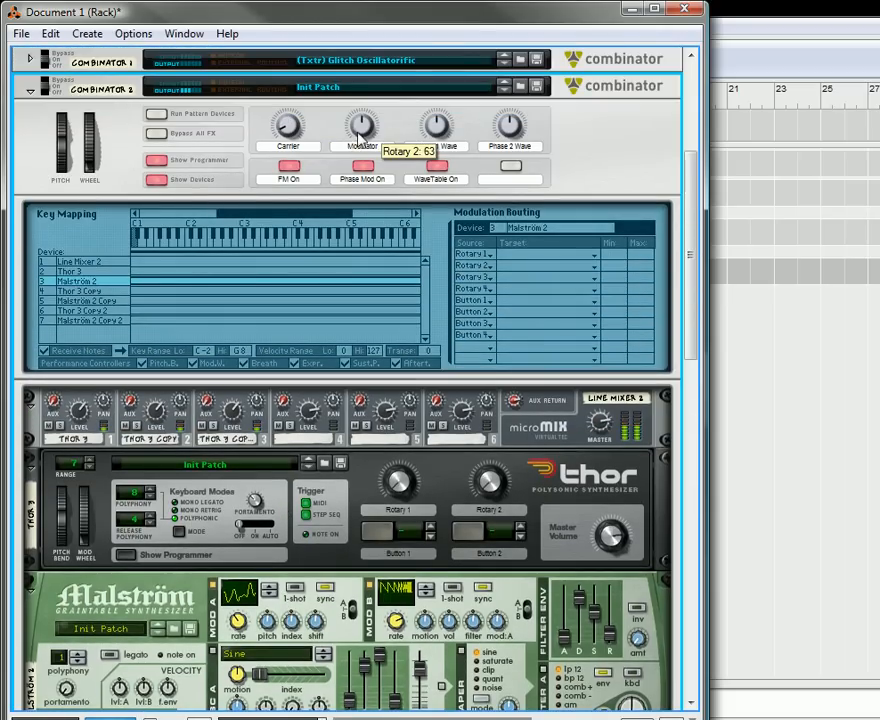
left_click_drag(364, 148, 505, 135)
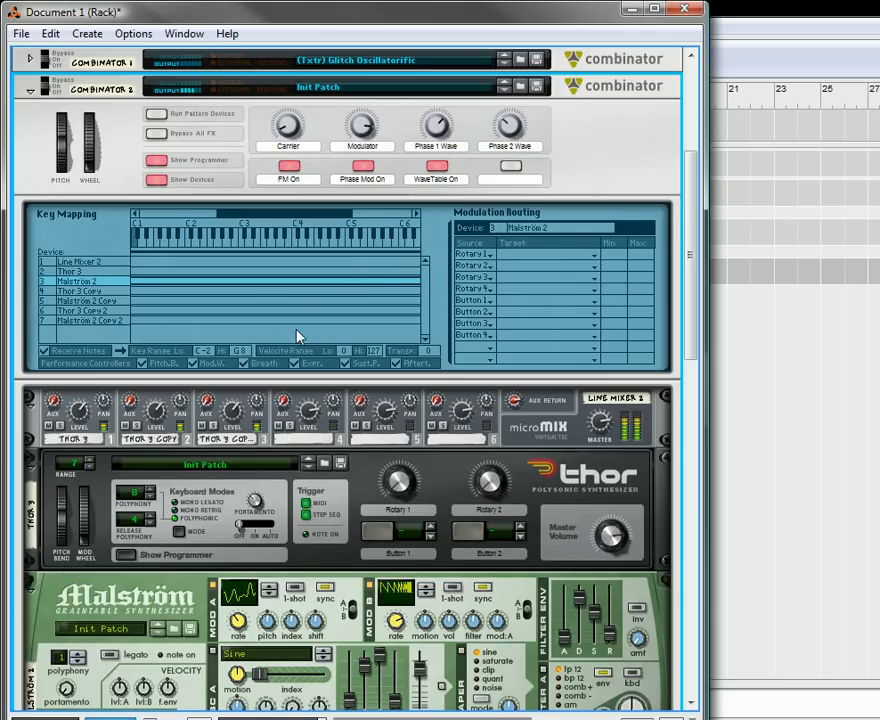
- Fold Malström 2, Malström 2 Copy and Malström 2 Copy 2 in the rack
scroll(298, 337, "down", 2)
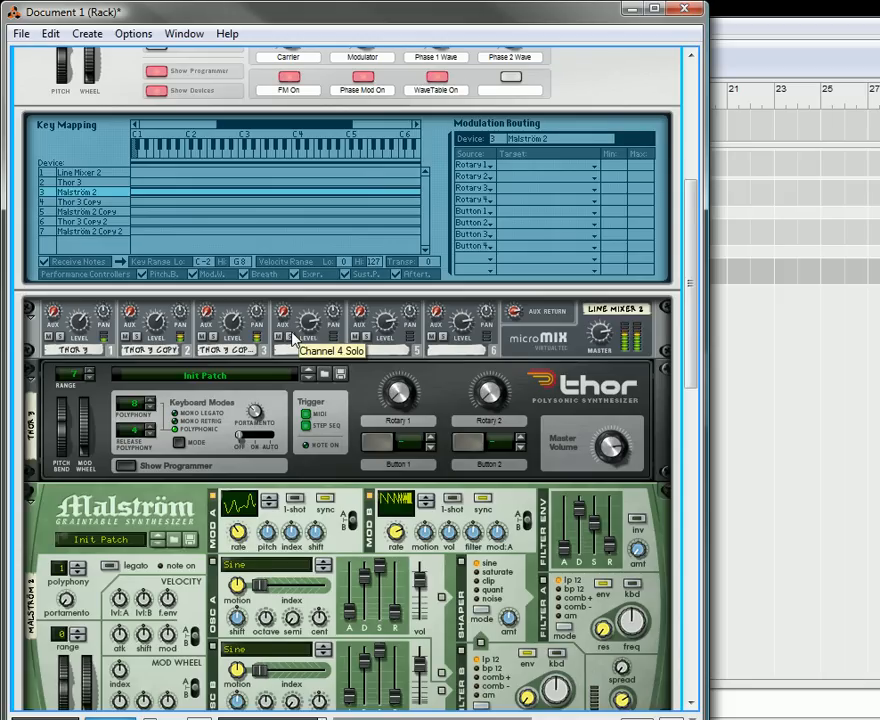
scroll(292, 338, "down", 4)
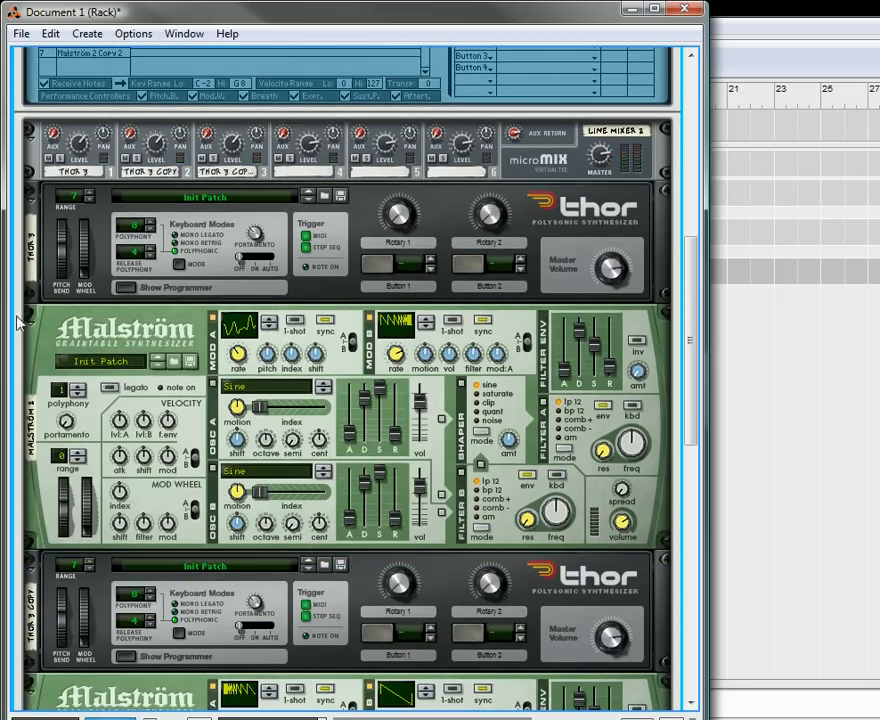
left_click(30, 313)
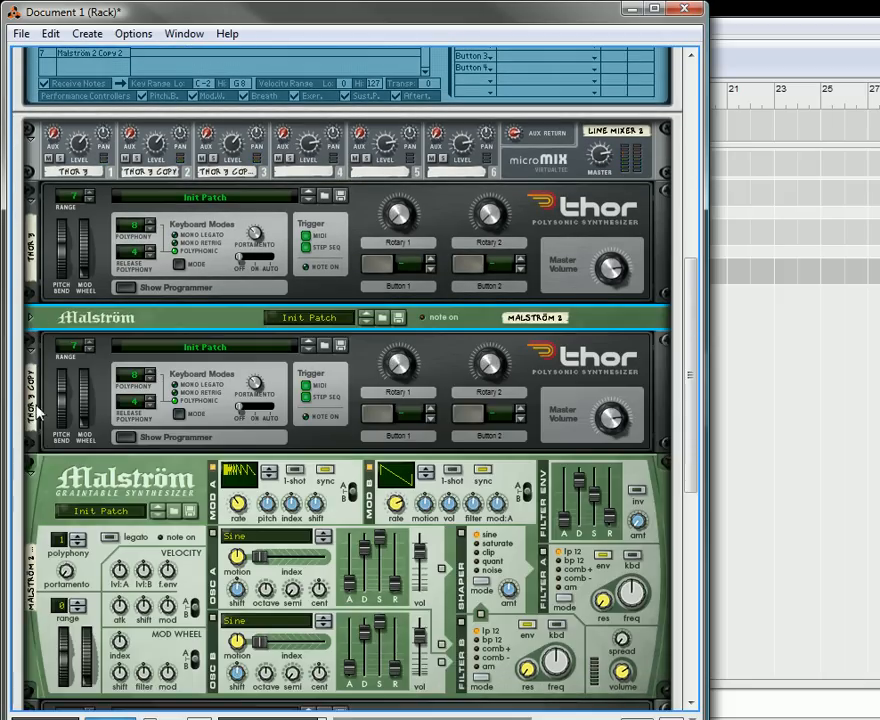
left_click(28, 472)
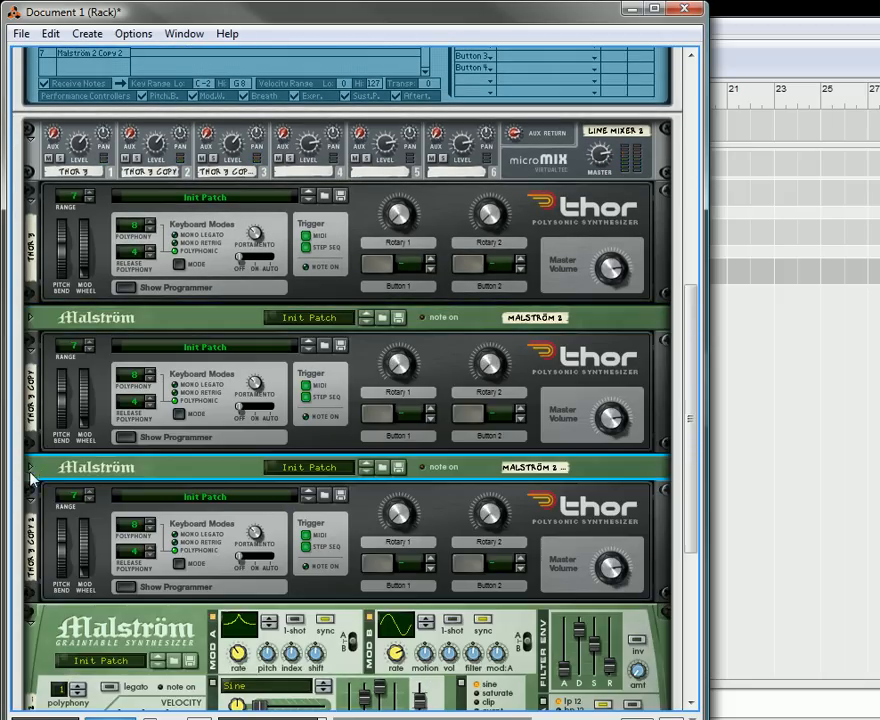
left_click(31, 619)
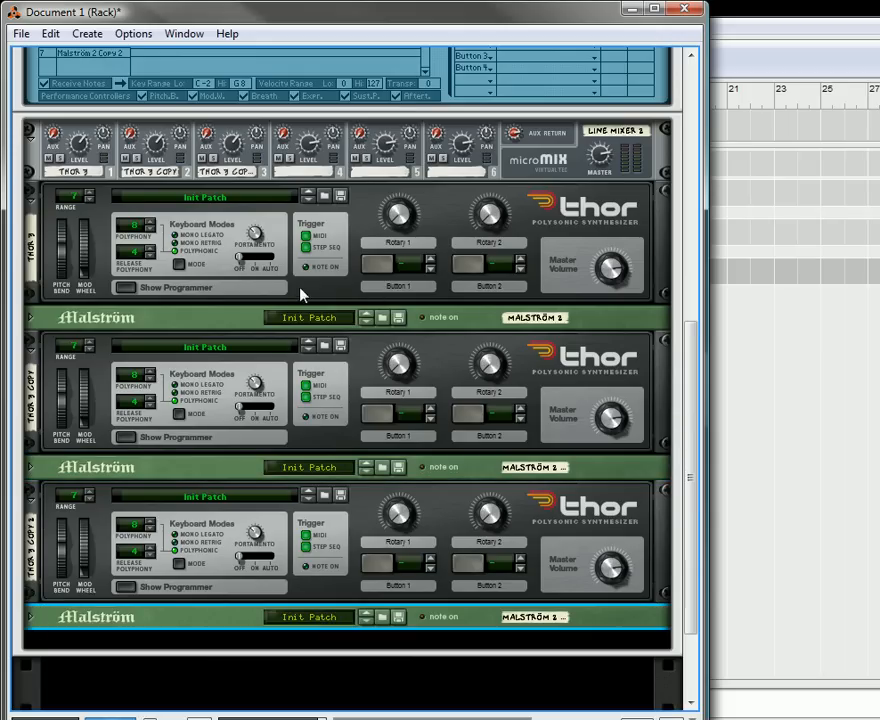
- Create an MClass Equalizer after each of the three Thors: Thor 3, Thor 3 Copy and Thor 3 Copy 2
right_click(335, 291)
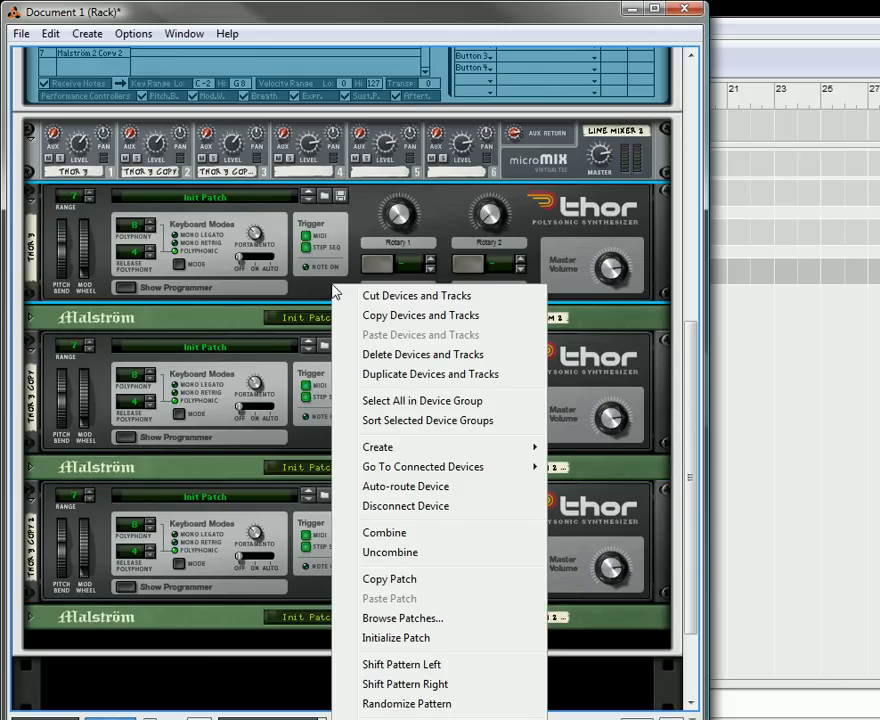
mouse_move(522, 448)
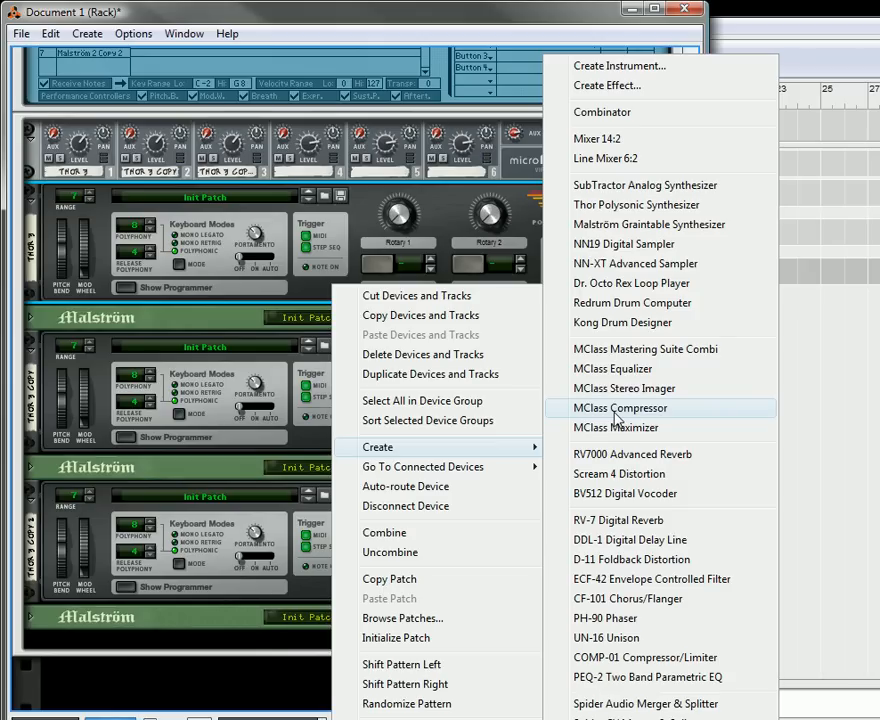
left_click(622, 372)
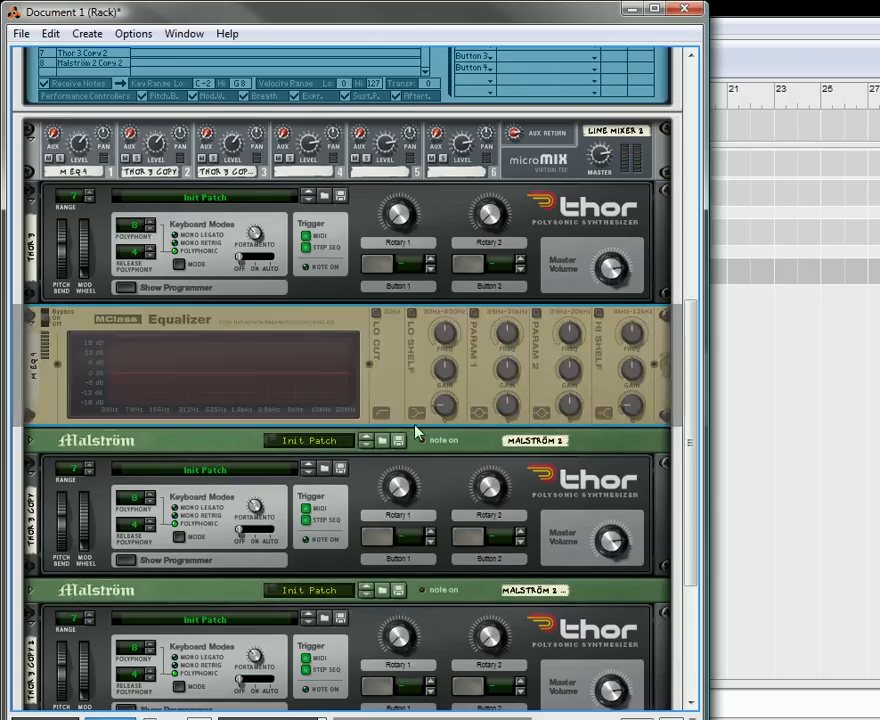
right_click(443, 490)
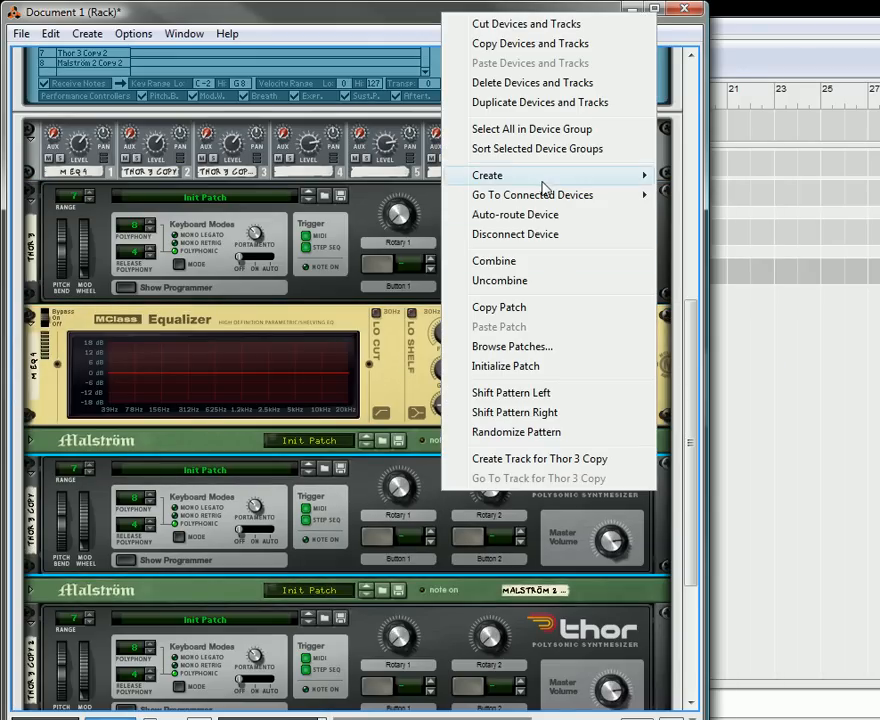
mouse_move(542, 185)
left_click(719, 380)
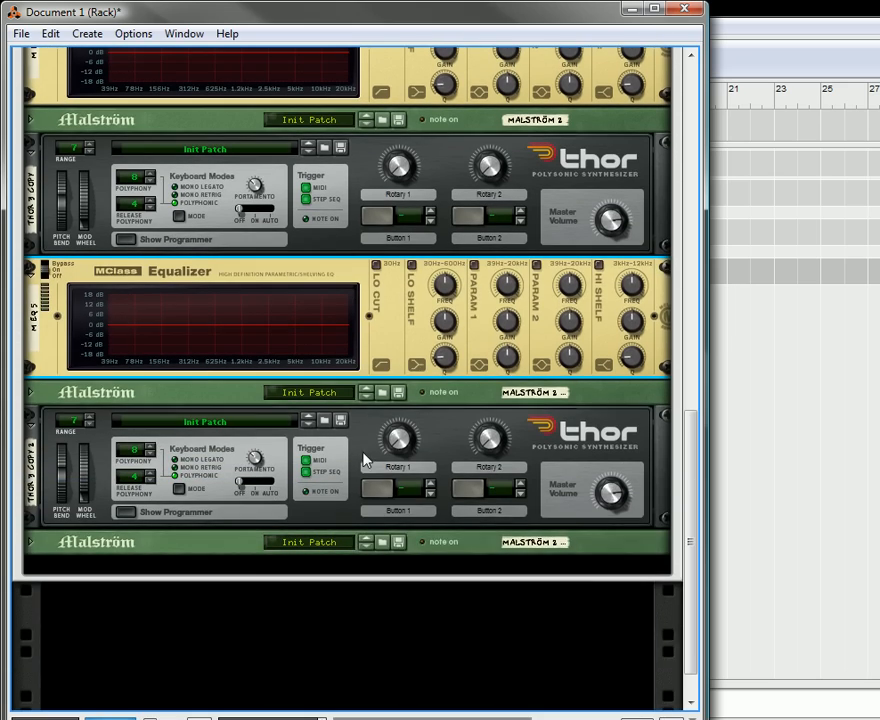
right_click(364, 460)
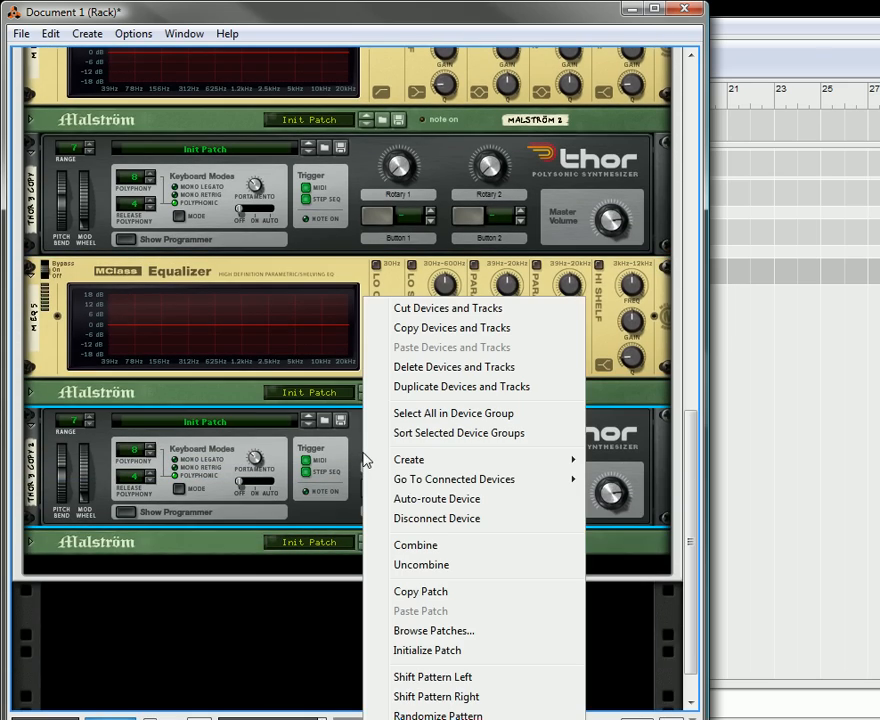
mouse_move(430, 462)
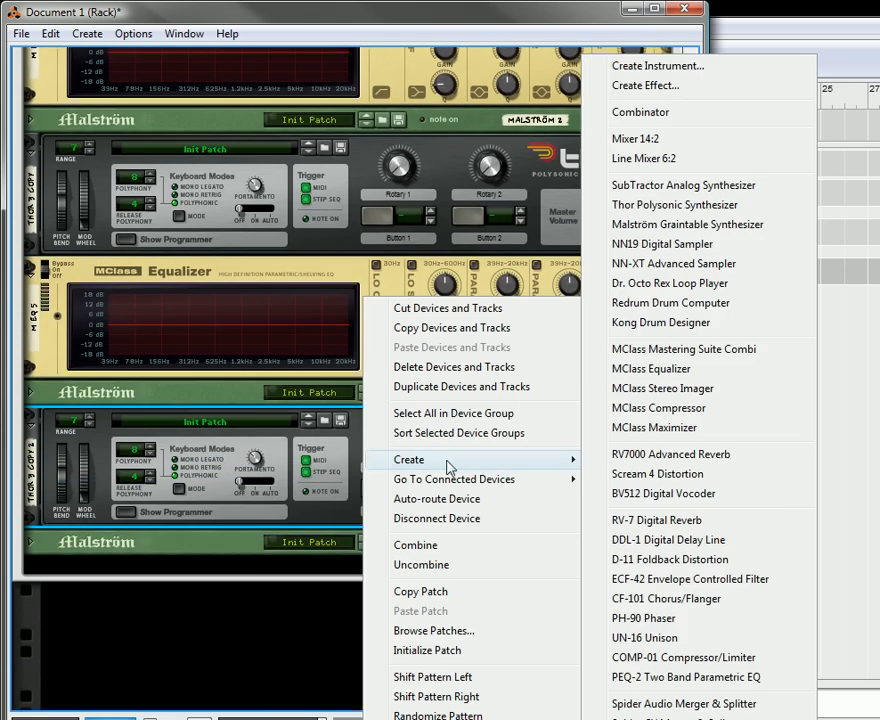
left_click(652, 368)
- Turn off the Phase Mod On and WaveTable On buttons of Combinator 2 so only the FM Thor sounds
scroll(220, 328, "up", 5)
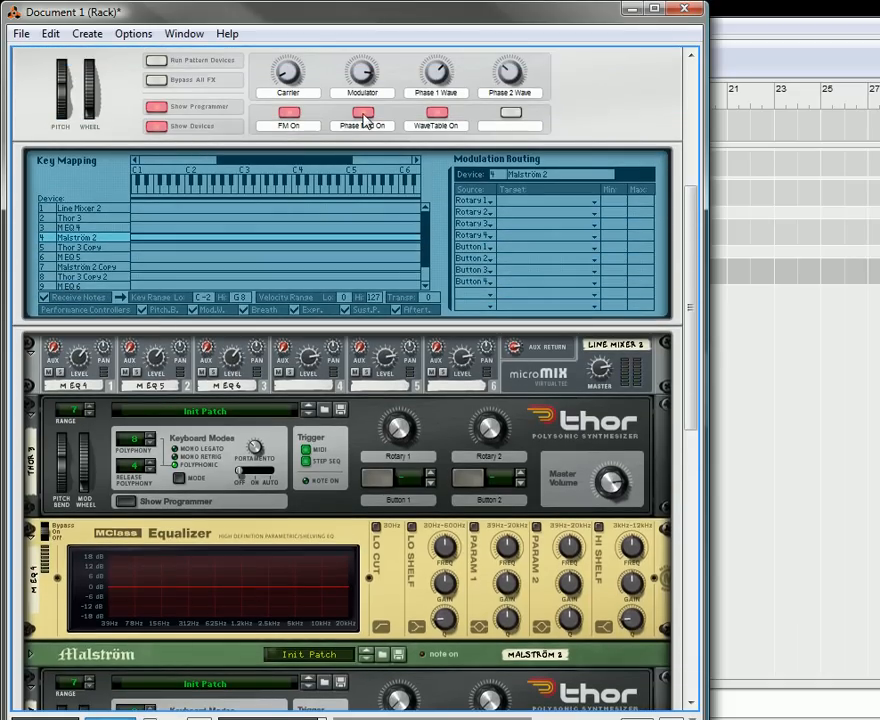
left_click(364, 116)
left_click(438, 115)
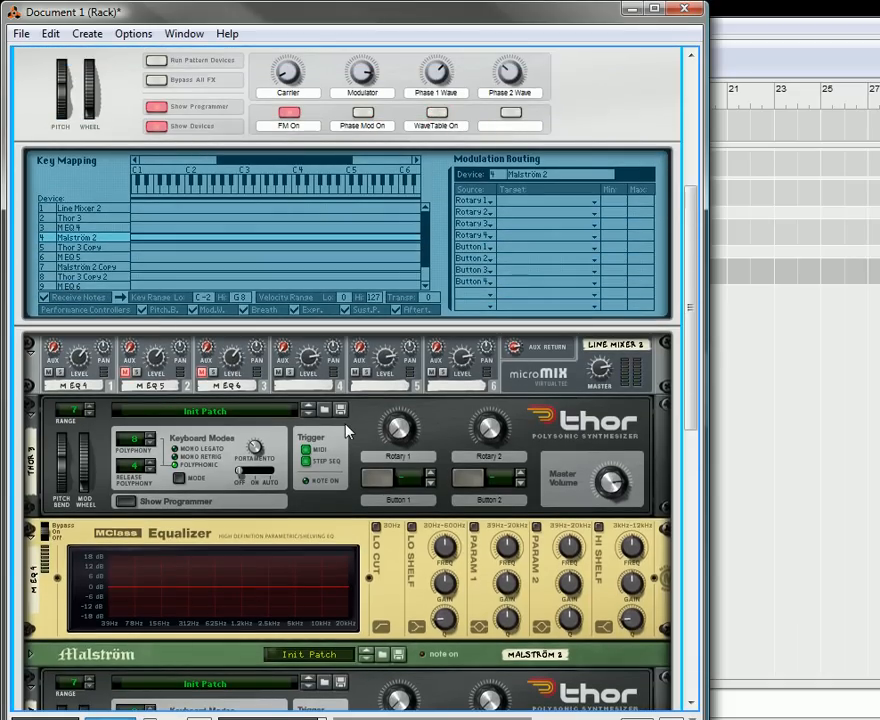
- On M EQ 4, enable Lo Cut, a Hi Shelf with raised gain and a Lo Shelf with strongly reduced gain
scroll(346, 430, "down", 3)
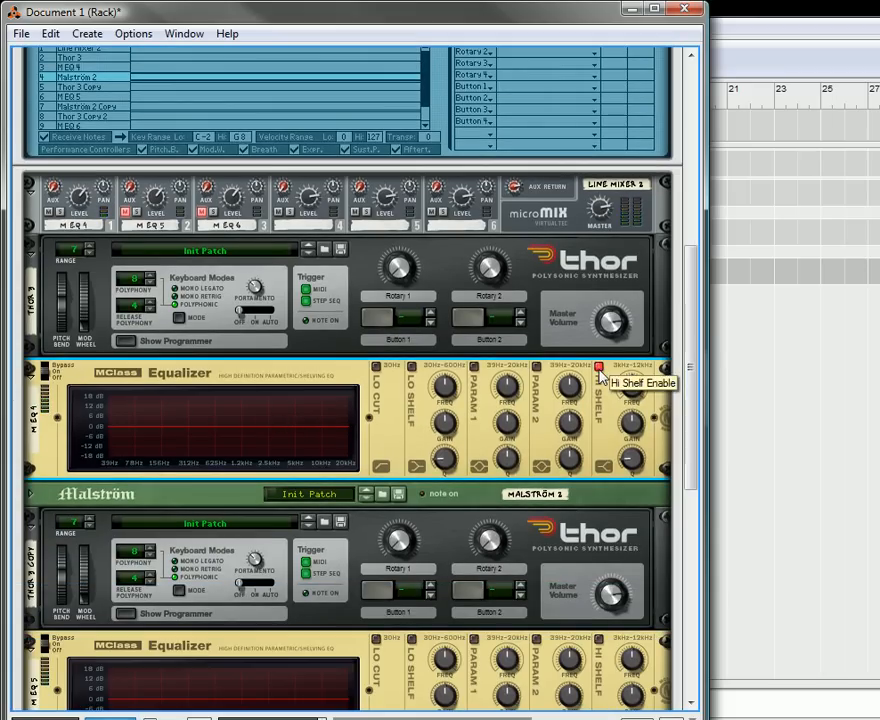
left_click(598, 368)
left_click_drag(636, 428, 646, 457)
left_click(378, 366)
left_click(411, 366)
left_click_drag(447, 430, 447, 430)
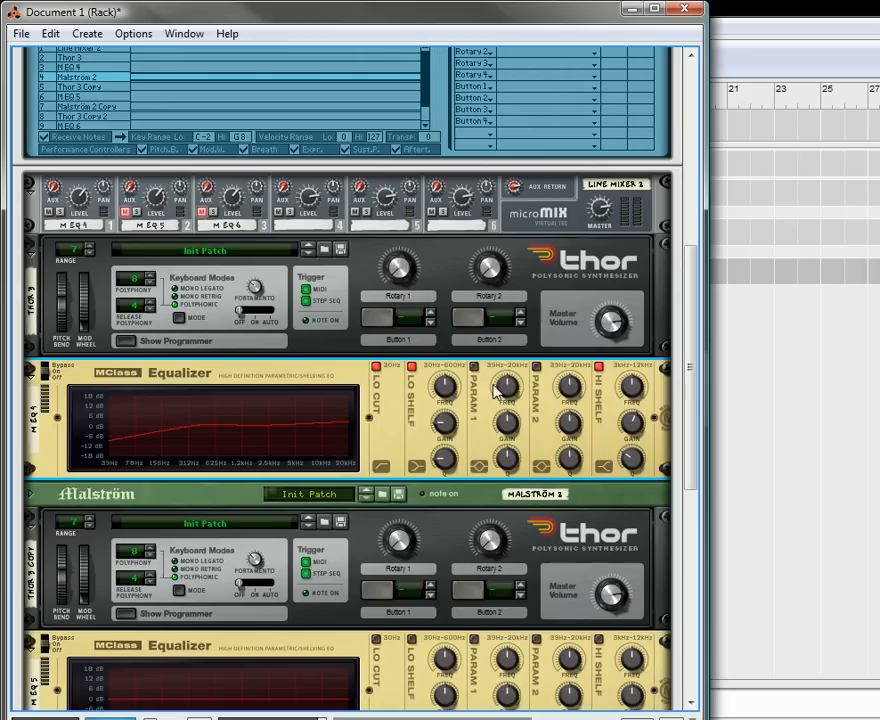
- Enable Param 1 on M EQ 4 and give it a lower frequency, a slight gain cut and a low Q
left_click_drag(506, 421, 508, 408)
left_click_drag(507, 458, 513, 492)
left_click_drag(510, 433, 513, 428)
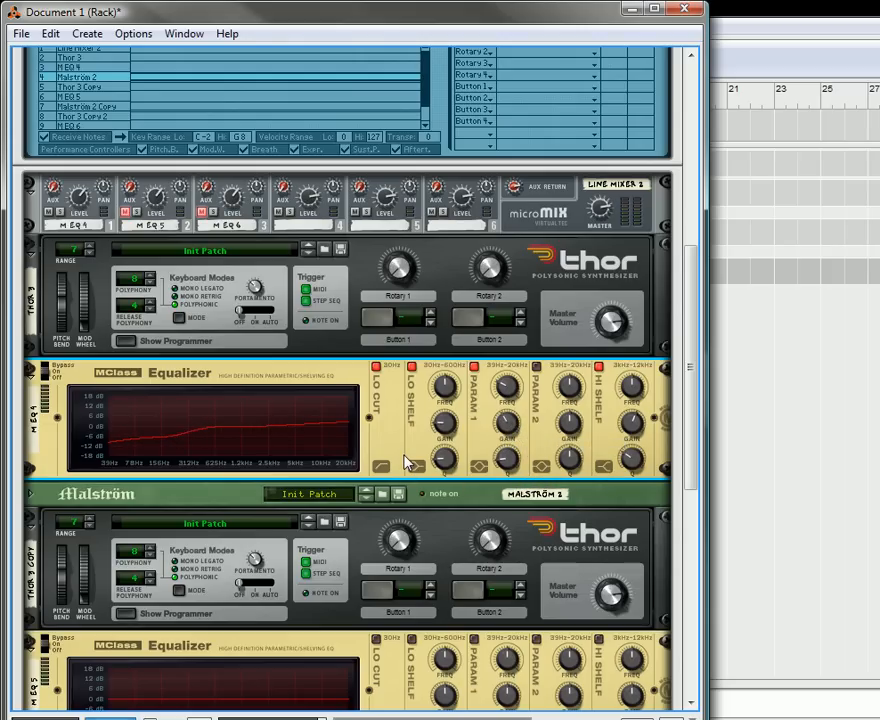
- Switch Combinator 2 from FM On to Phase Mod On so only the phase modulation Thor sounds
scroll(334, 400, "down", 6)
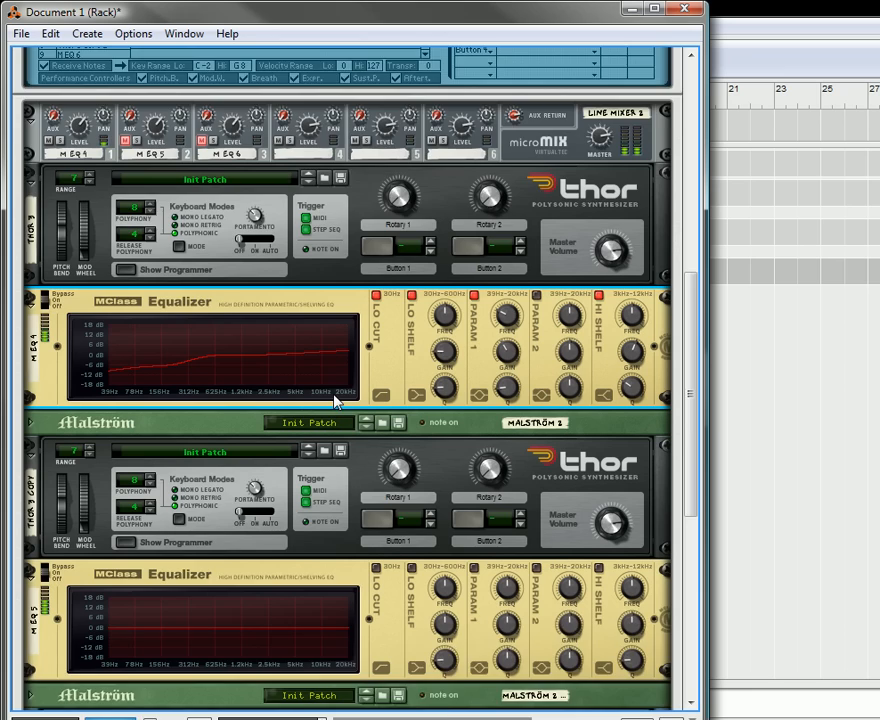
scroll(216, 200, "up", 10)
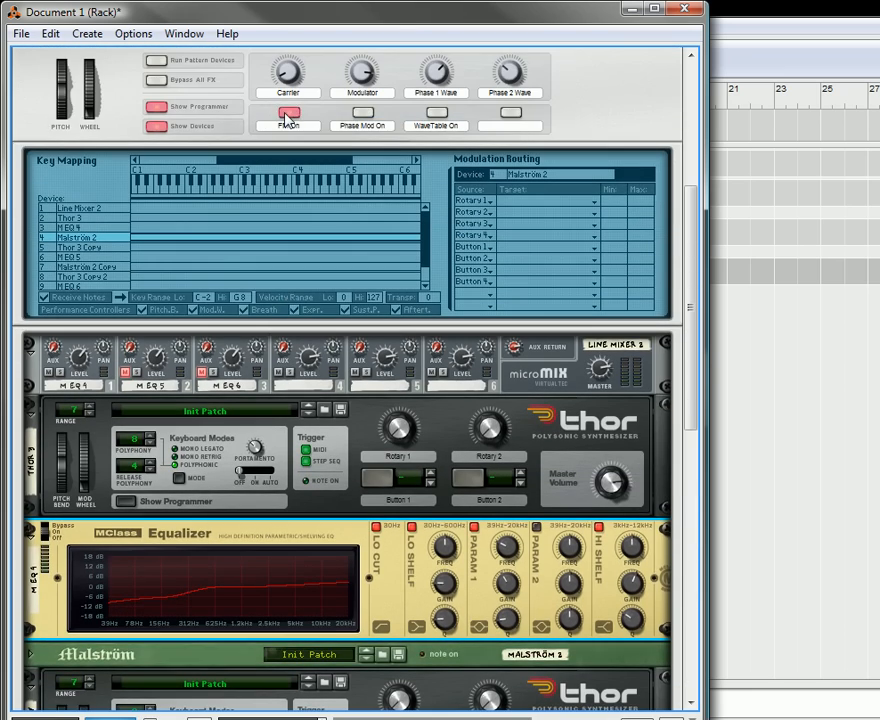
left_click(287, 118)
left_click(361, 113)
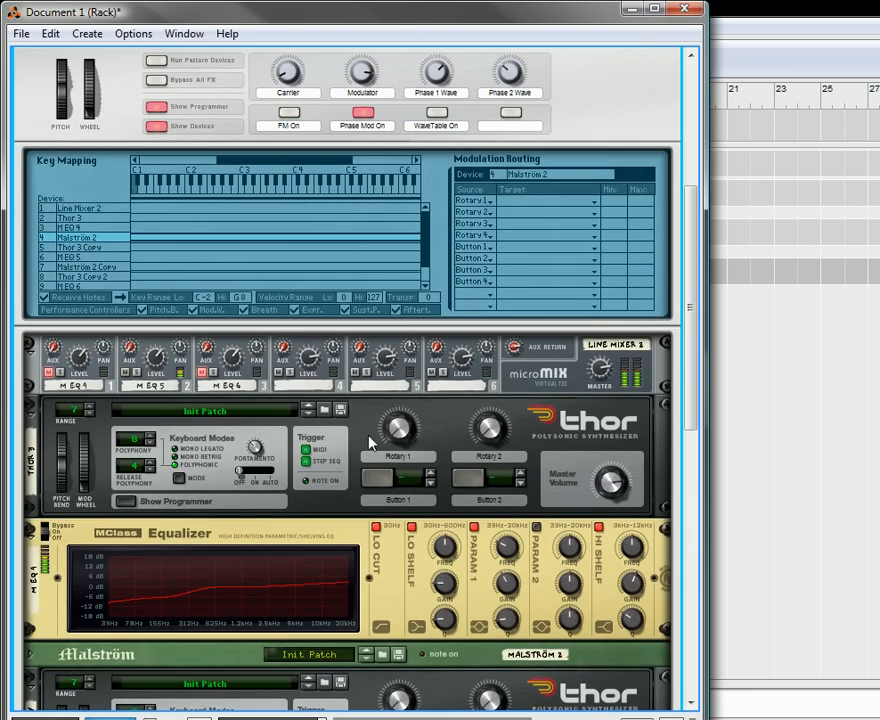
- On M EQ 5, enable Lo Cut, a Hi Shelf with -5.7 dB gain and a Lo Shelf with -11.4 dB gain
scroll(373, 443, "down", 9)
left_click(376, 389)
left_click(597, 391)
left_click_drag(626, 448, 636, 462)
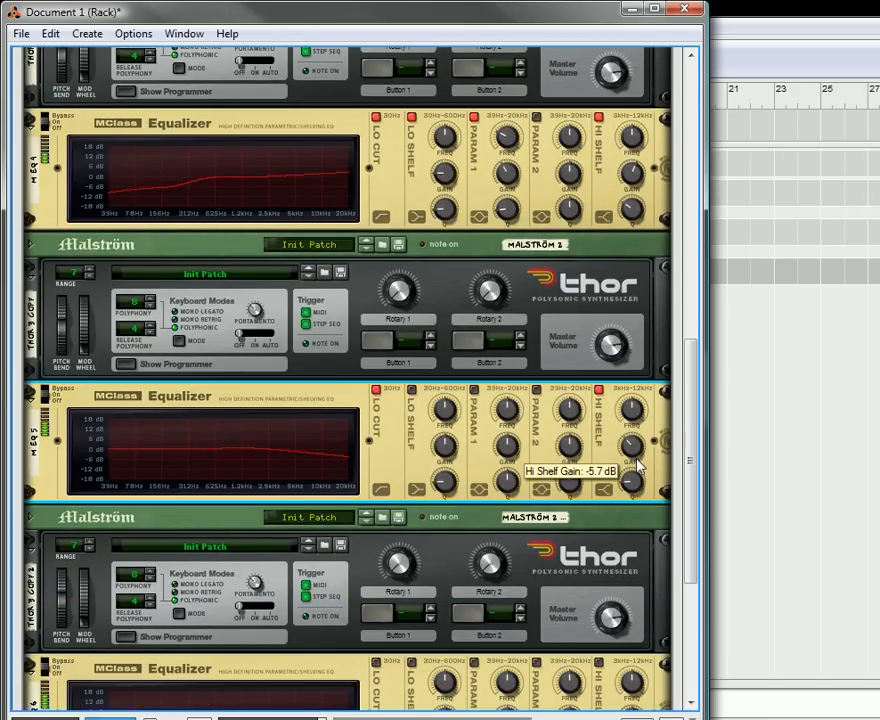
left_click(413, 391)
left_click_drag(444, 448, 447, 465)
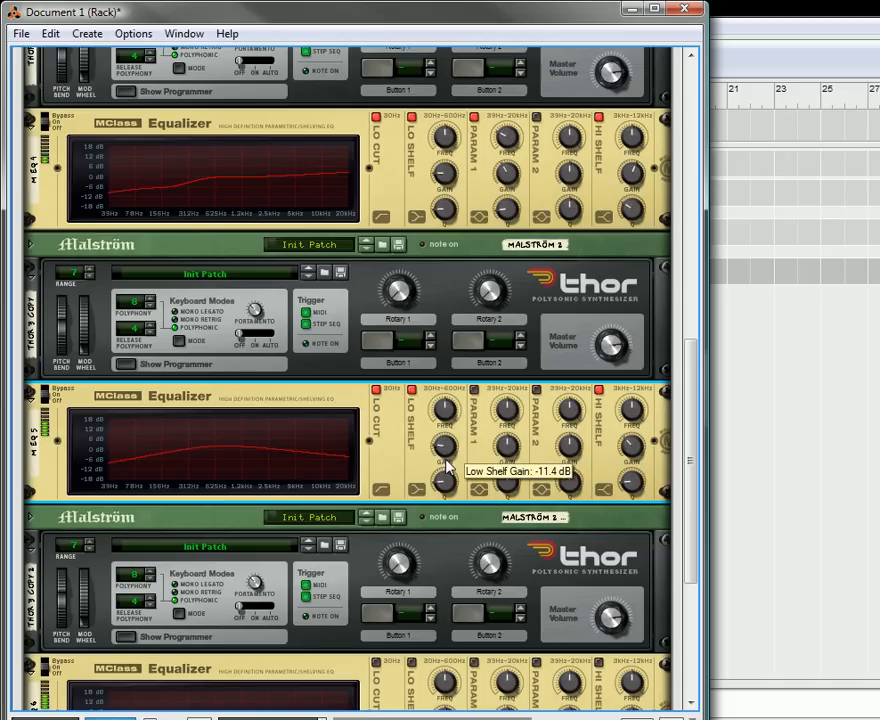
- Enable Param 1 on M EQ 5 with a slight gain boost and a lower Q
left_click(474, 390)
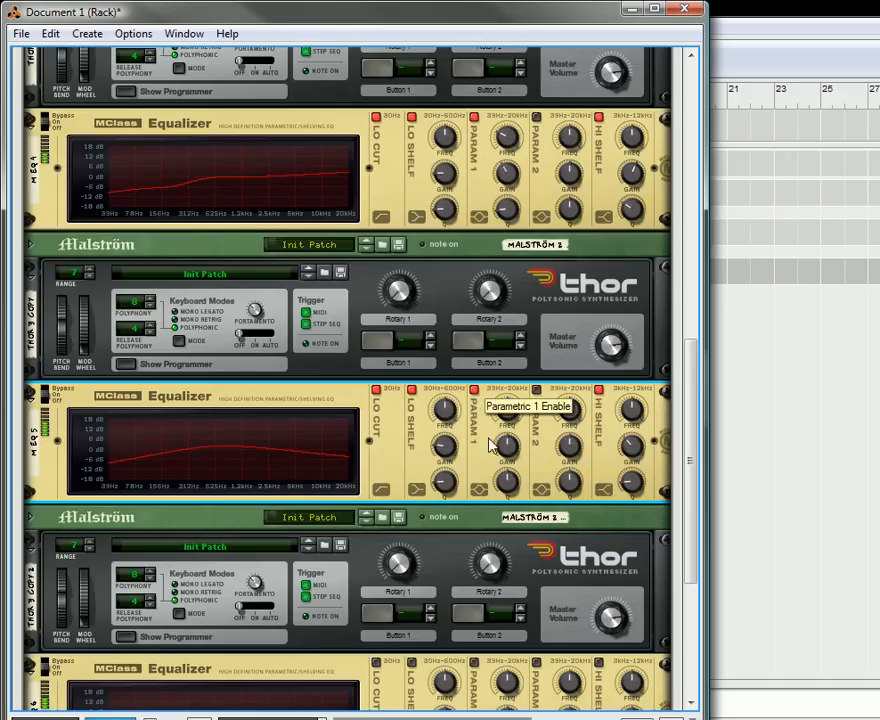
mouse_move(507, 450)
left_mouse_down()
mouse_move(514, 445)
mouse_move(514, 499)
mouse_move(515, 462)
left_mouse_up()
left_click_drag(505, 409, 513, 418)
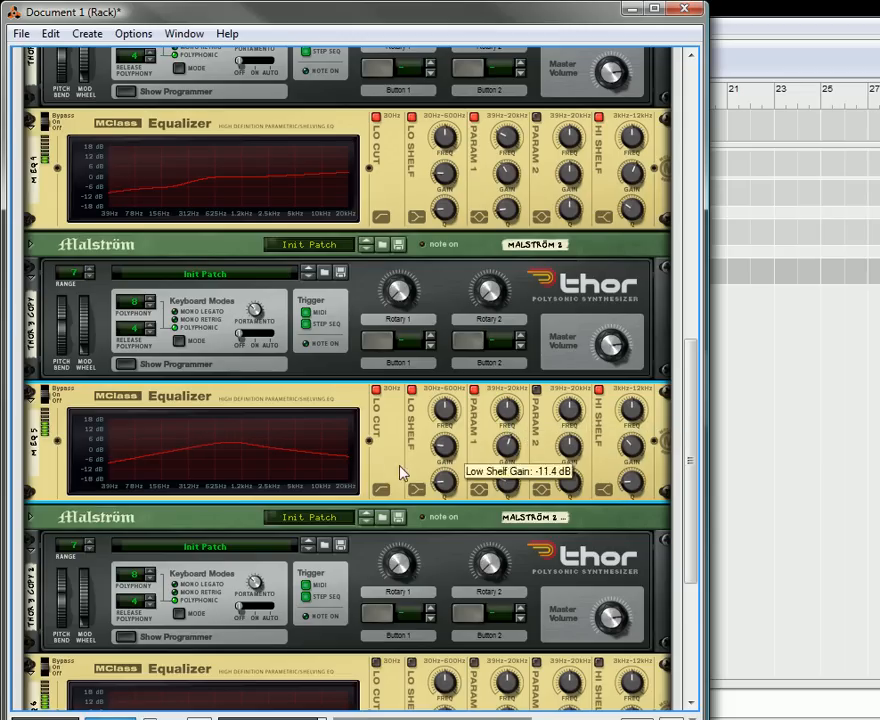
- Switch Combinator 2 from Phase Mod On to WaveTable On so only the wavetable Thor sounds
scroll(386, 441, "down", 4)
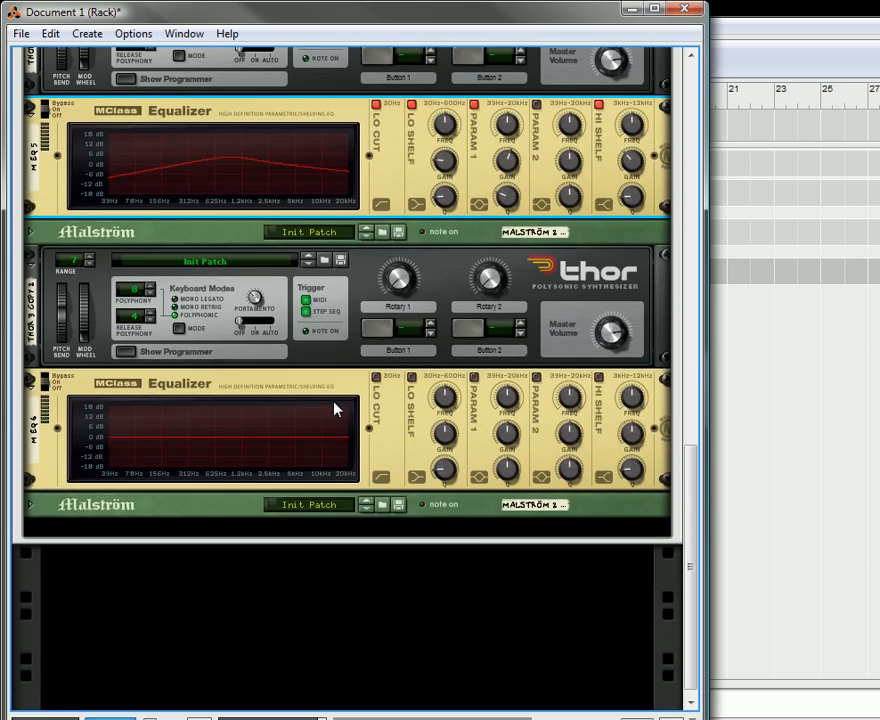
scroll(336, 406, "up", 2)
scroll(333, 320, "up", 8)
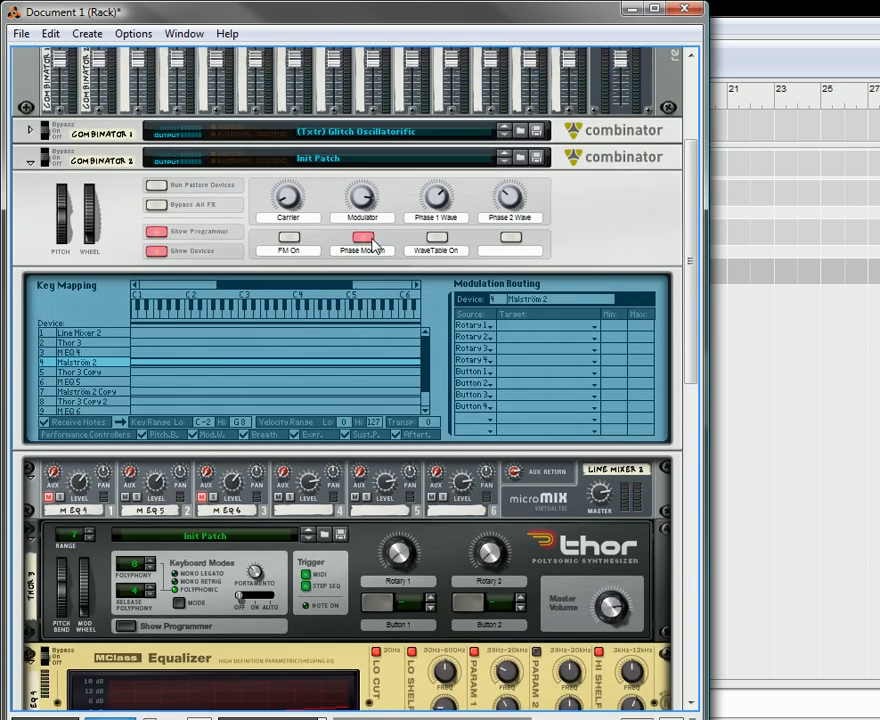
left_click(366, 240)
left_click(437, 240)
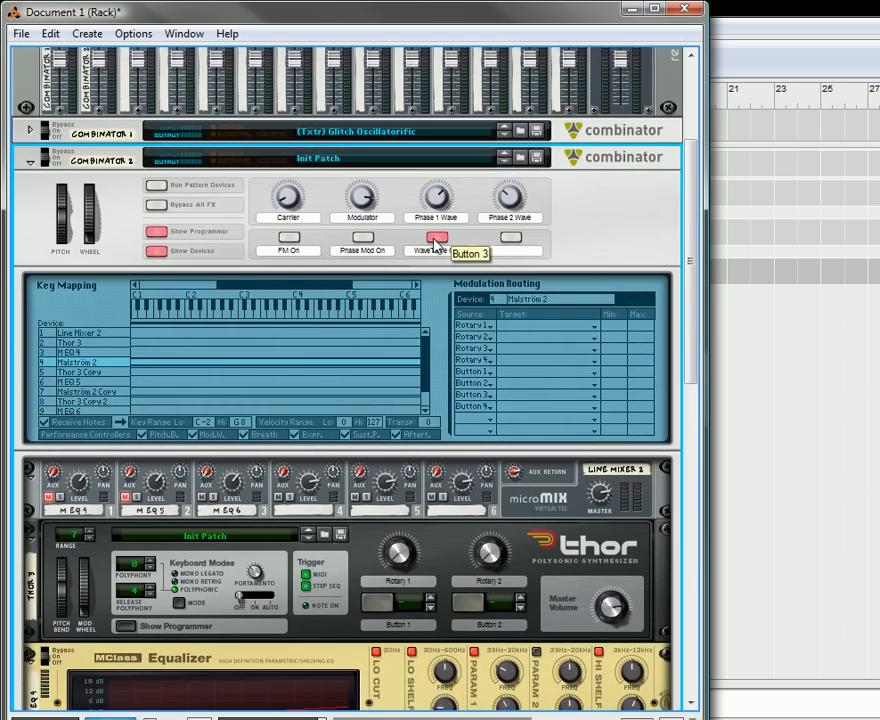
- On M EQ 6, enable a boosted Lo Shelf and a low-frequency Param 1 with 5.1 dB gain and a reduced Q
scroll(406, 355, "down", 3)
scroll(417, 500, "down", 10)
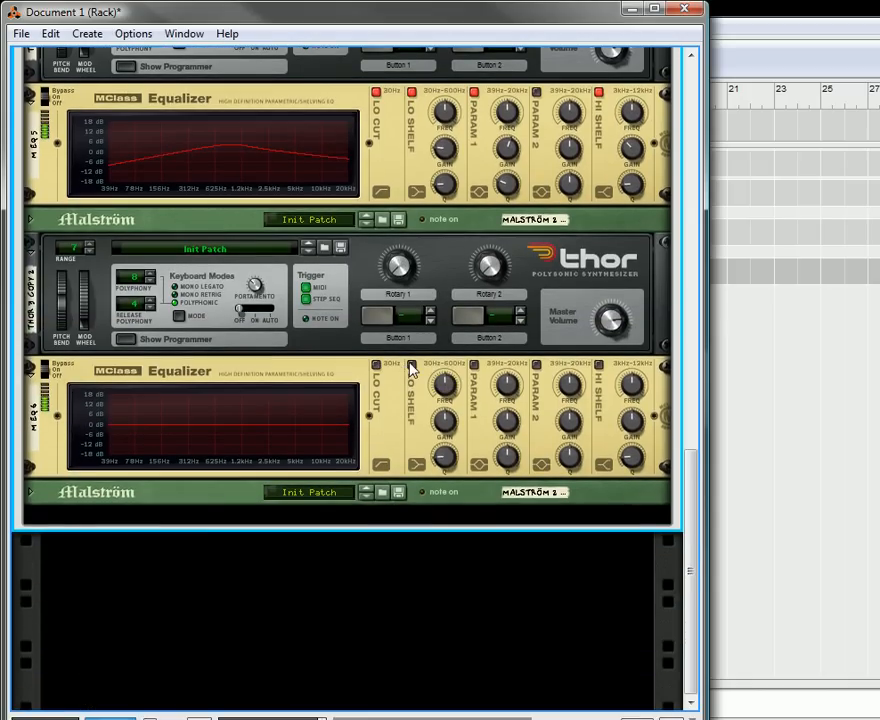
left_click(412, 367)
left_click_drag(443, 428, 448, 425)
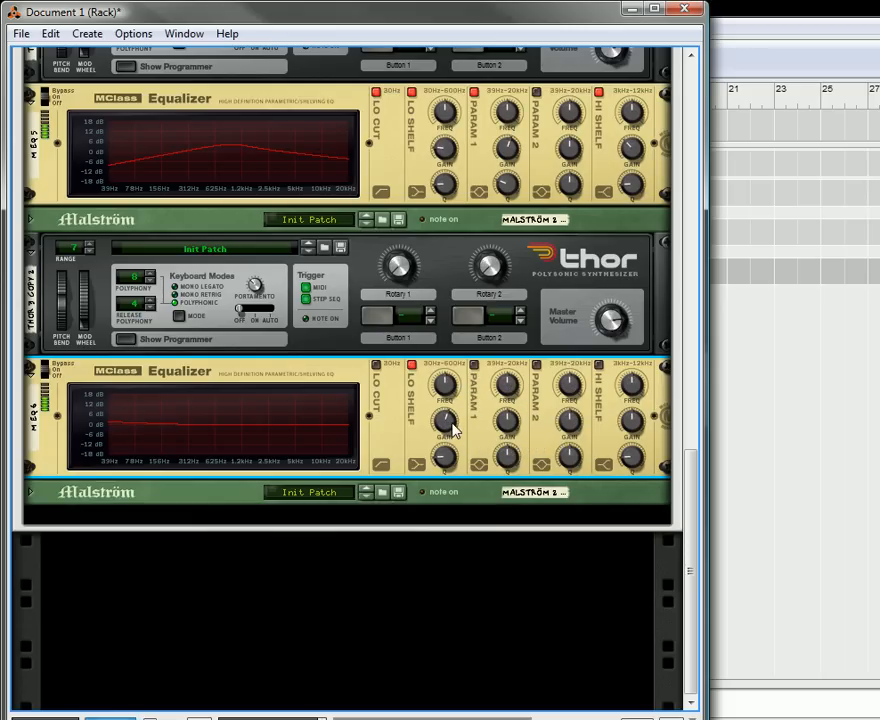
mouse_move(453, 428)
left_click(475, 365)
left_click_drag(507, 387, 507, 427)
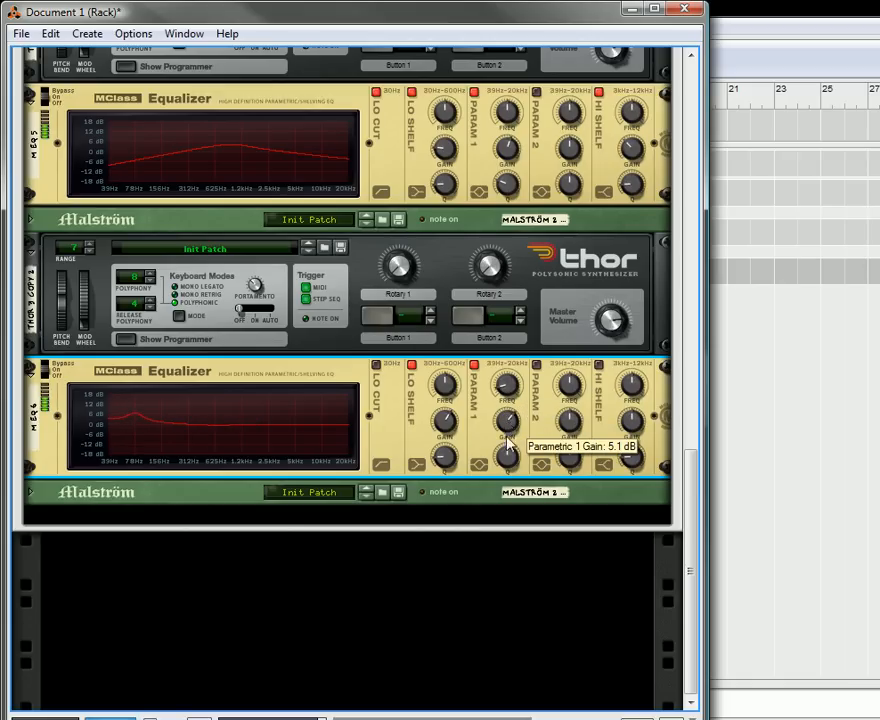
left_click_drag(507, 457, 510, 468)
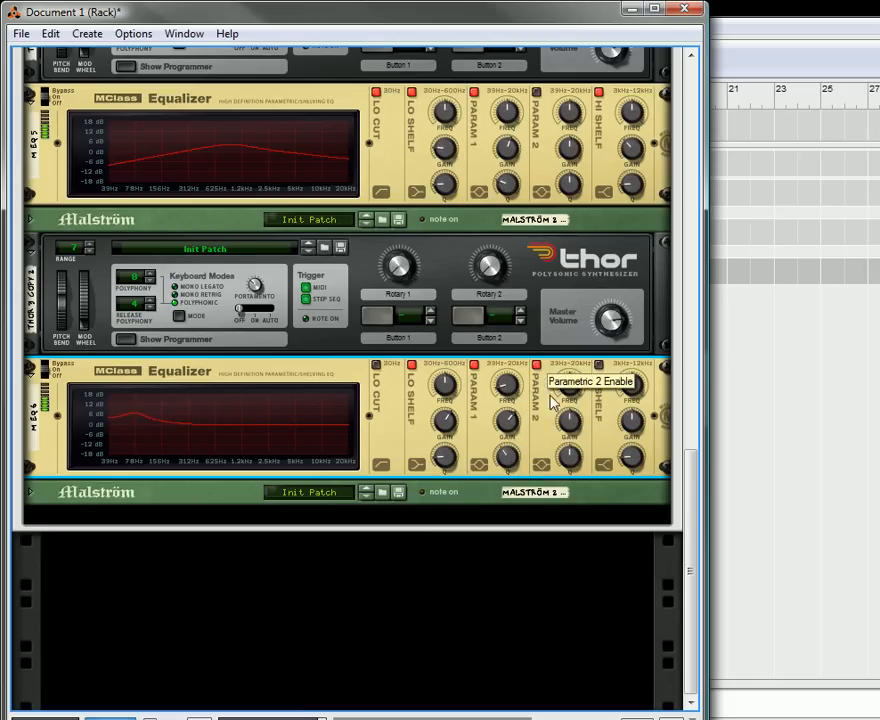
- Enable Param 2 on M EQ 6 with a Q of 2.1, a raised frequency and -6.3 dB gain
left_click(536, 364)
left_click_drag(569, 421, 580, 470)
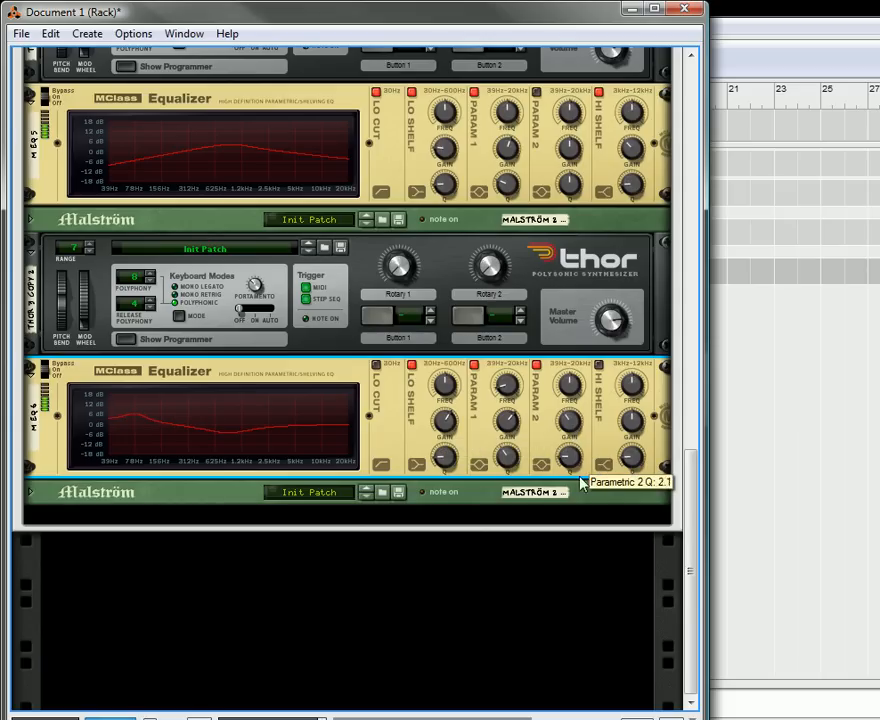
left_click_drag(569, 378, 569, 432)
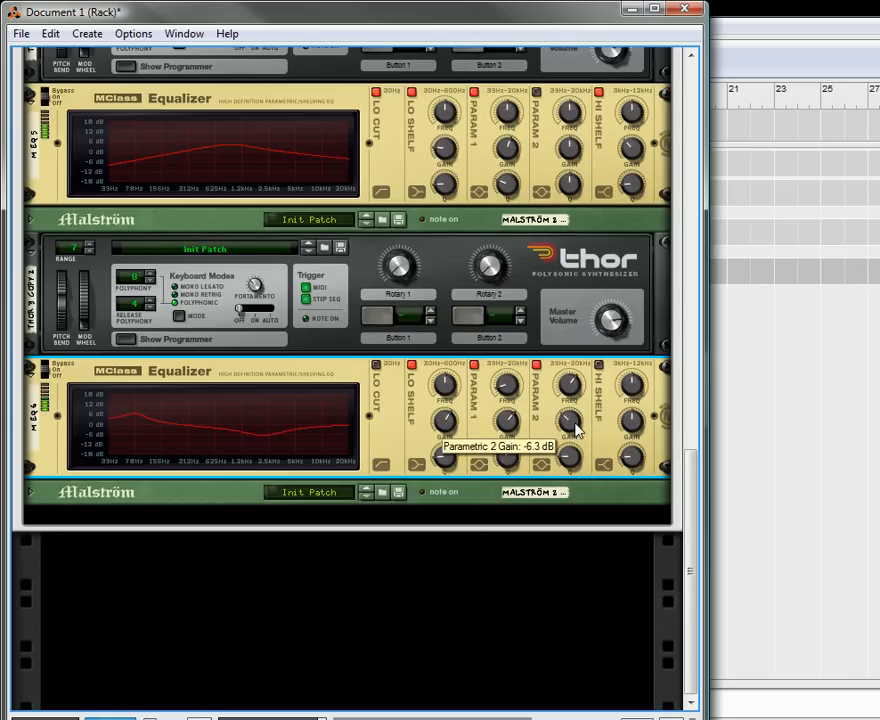
- On M EQ 6, enable the Hi Shelf with reduced gain and set Param 2 to -7.4 dB gain at a lower frequency
left_click(600, 366)
left_click_drag(632, 422, 637, 445)
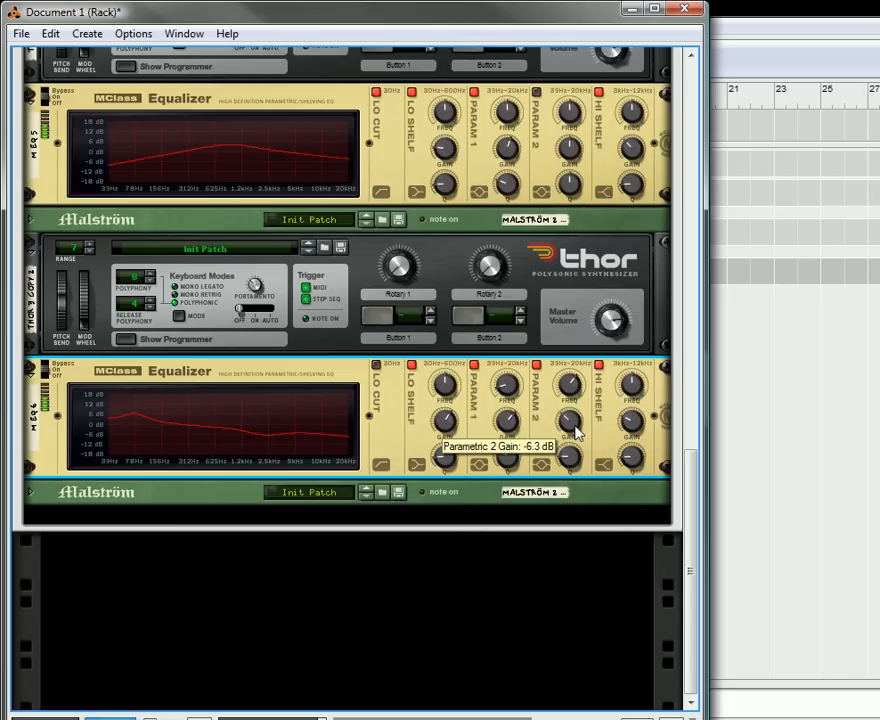
left_click_drag(575, 432, 568, 456)
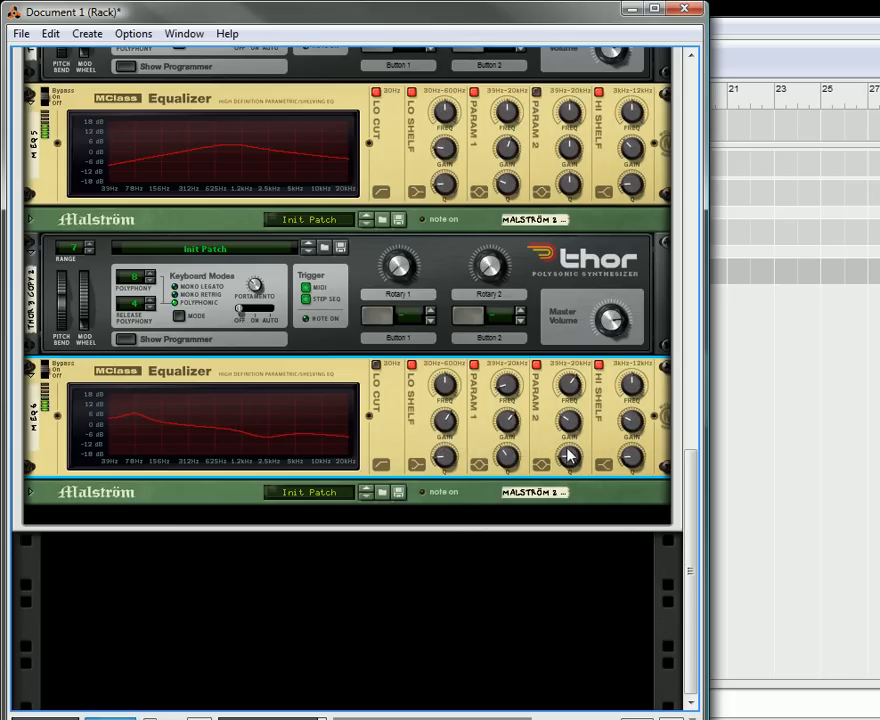
left_click_drag(569, 385, 573, 397)
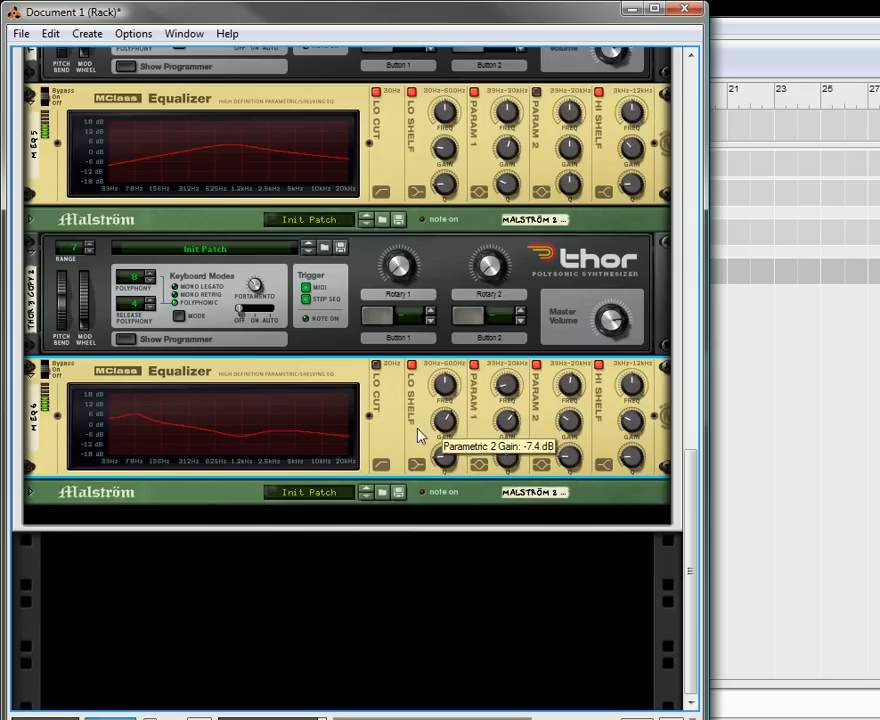
- Turn the FM On and Phase Mod On buttons of Combinator 2 back on alongside WaveTable On
scroll(190, 420, "up", 5)
scroll(130, 373, "up", 8)
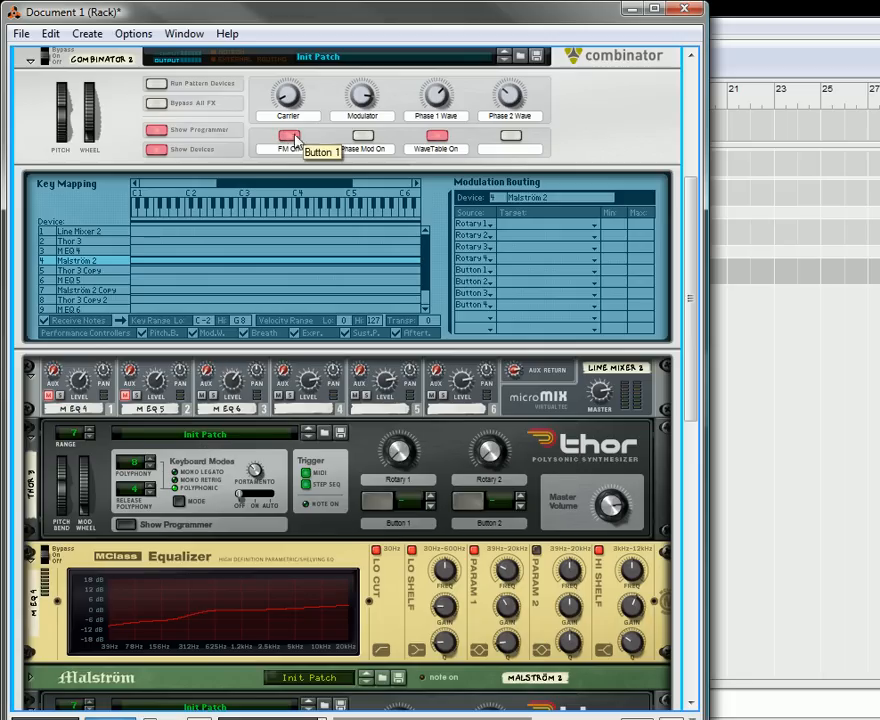
left_click(362, 136)
- Collapse the three Thors and their MClass Equalizers M EQ 4, M EQ 5 and M EQ 6 in Combinator 2
scroll(300, 450, "down", 5)
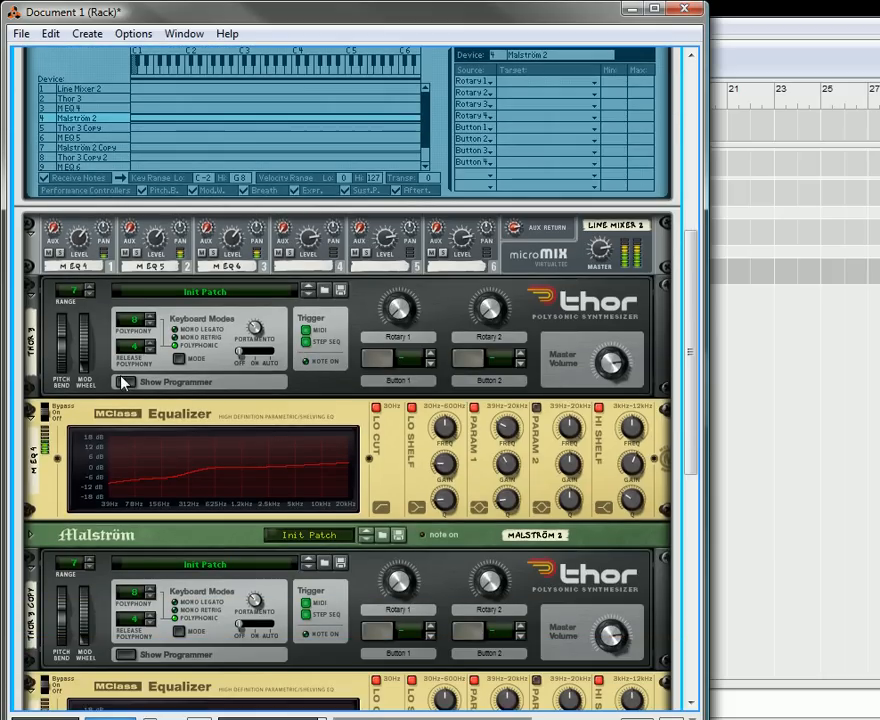
left_click(30, 288)
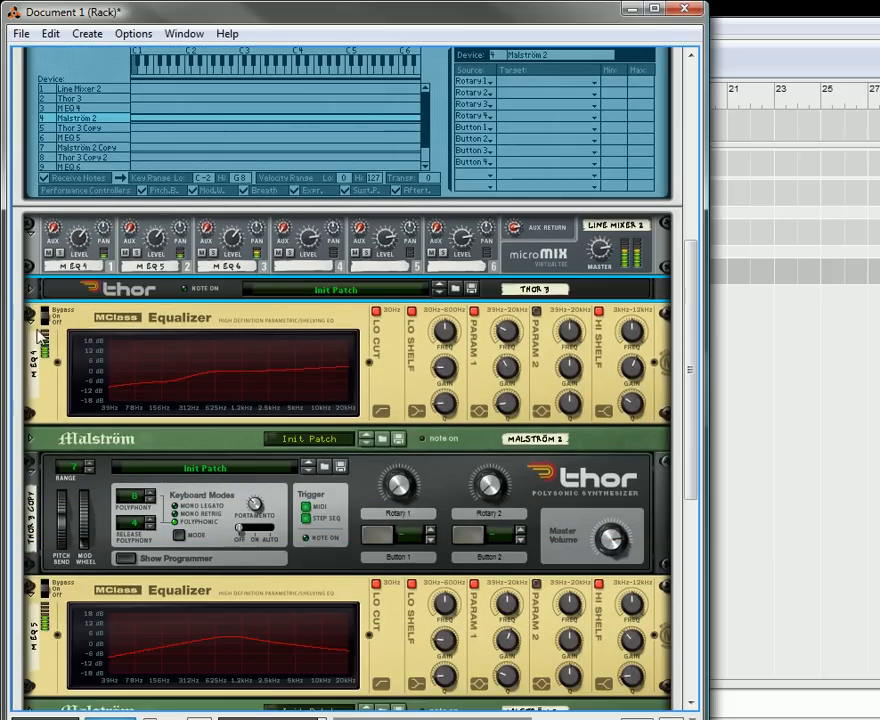
left_click(30, 314)
left_click(31, 363)
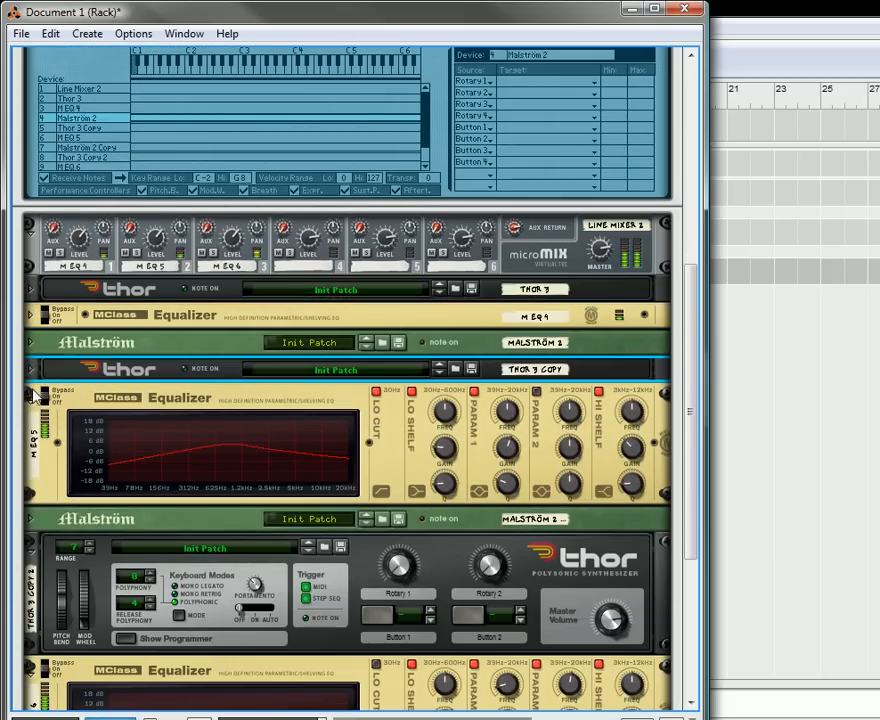
left_click(33, 400)
left_click(33, 450)
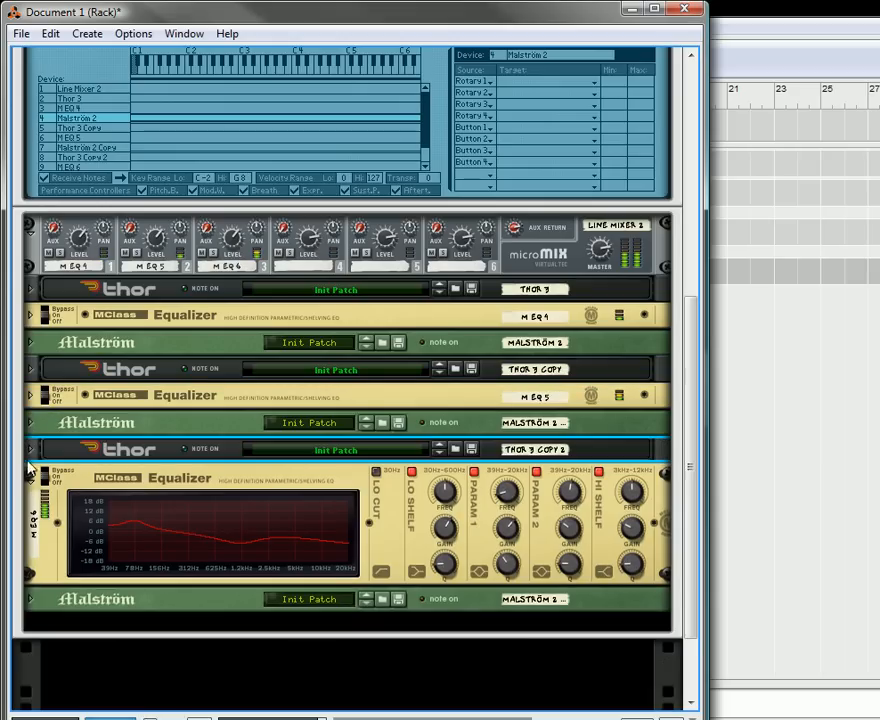
left_click(31, 474)
- Create an RV7000 Advanced Reverb directly below Line Mixer 2 inside Combinator 2
scroll(329, 324, "up", 2)
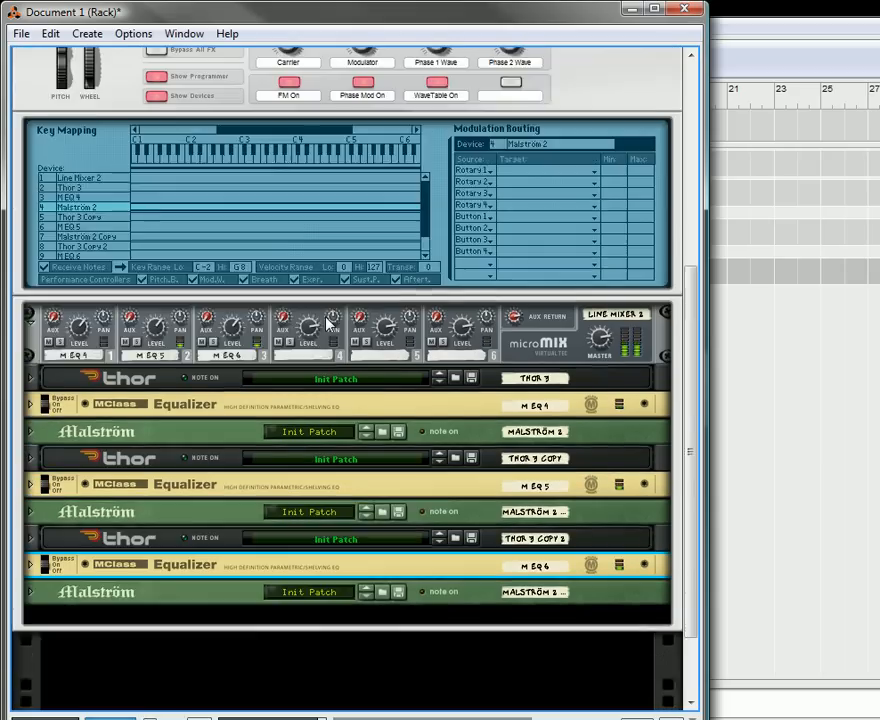
left_click(522, 412)
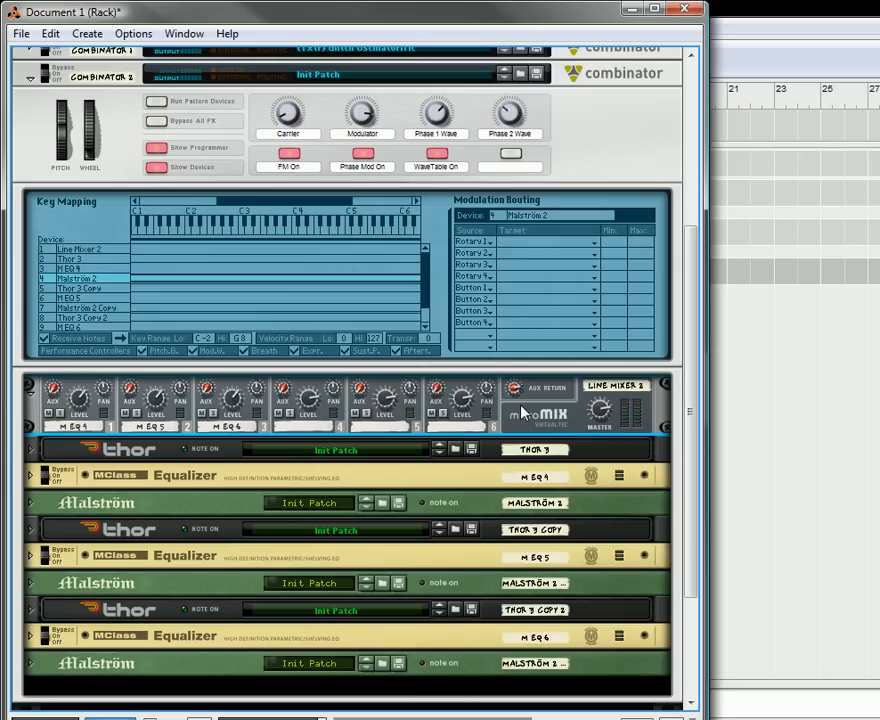
right_click(522, 412)
mouse_move(601, 578)
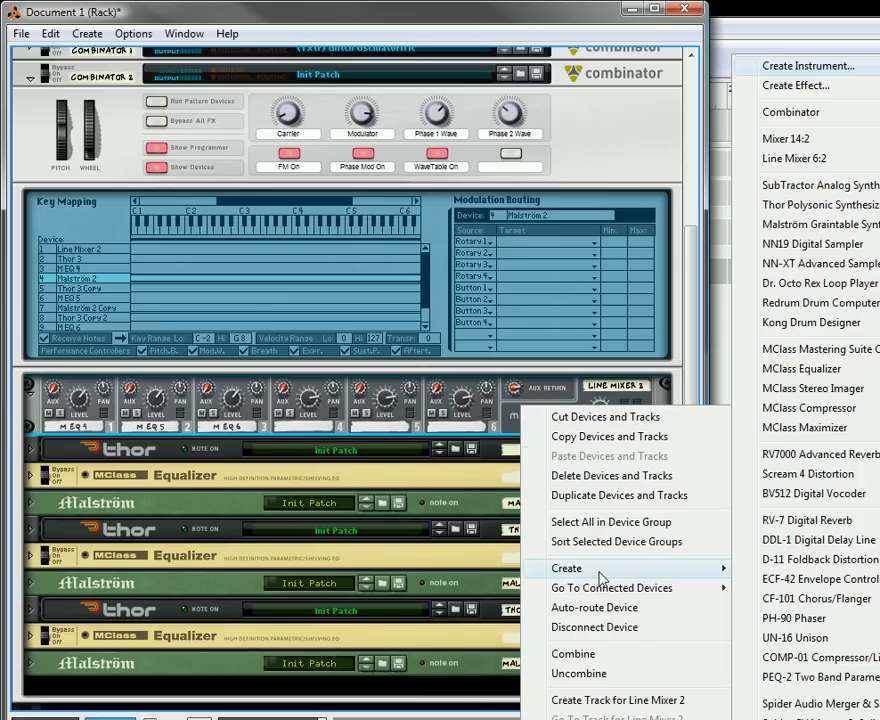
left_click(805, 456)
- On the rack's rear, rewire Line Mixer 2's master output into the RV7000 2 input and the reverb's output to Combinator 2's From Devices
key("Tab")
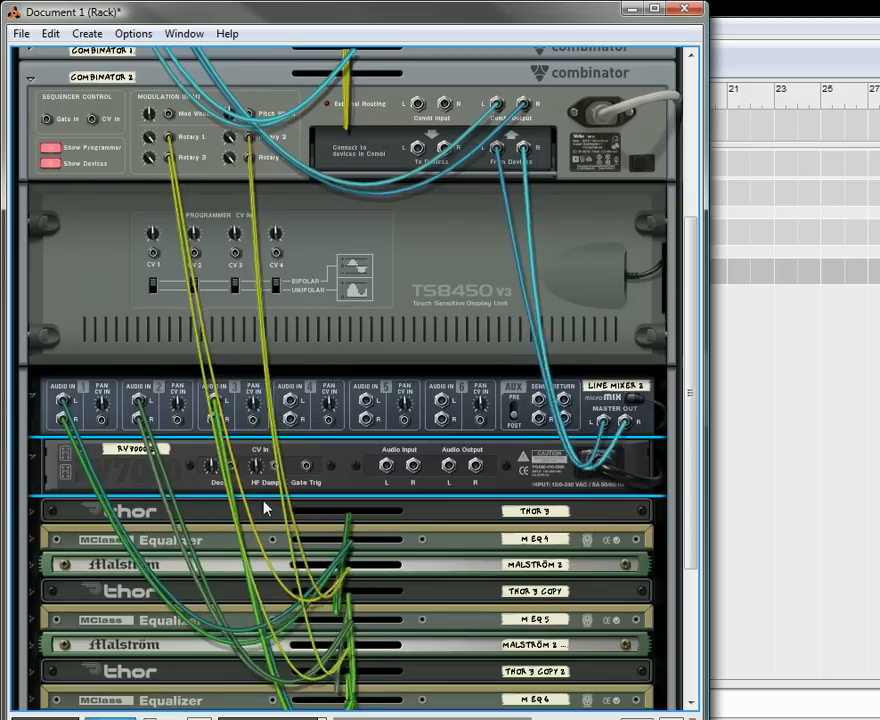
left_click_drag(601, 420, 449, 465)
left_click_drag(624, 421, 475, 466)
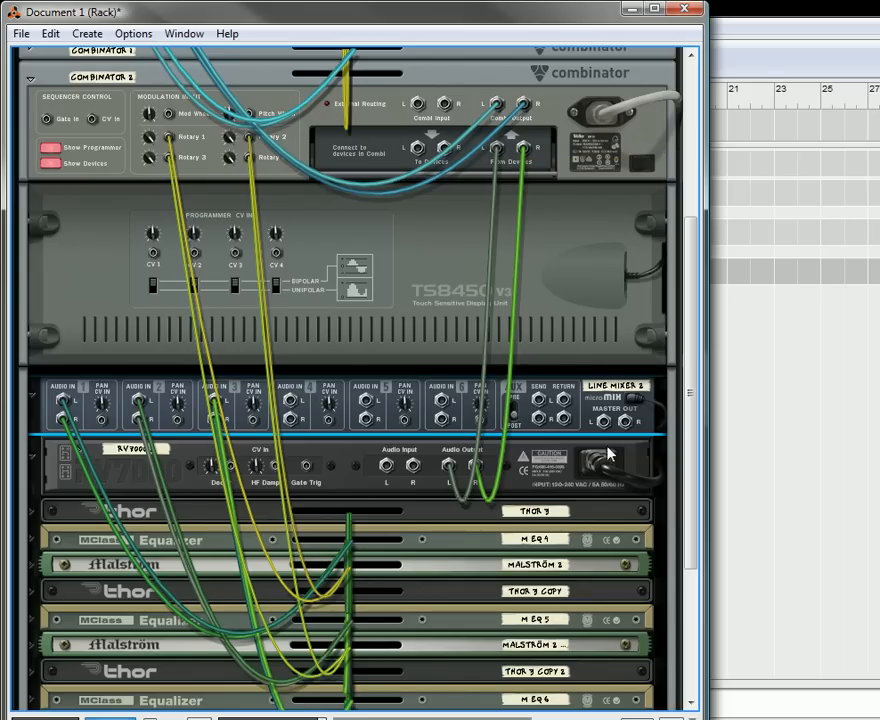
left_click_drag(604, 425, 387, 466)
key("Tab")
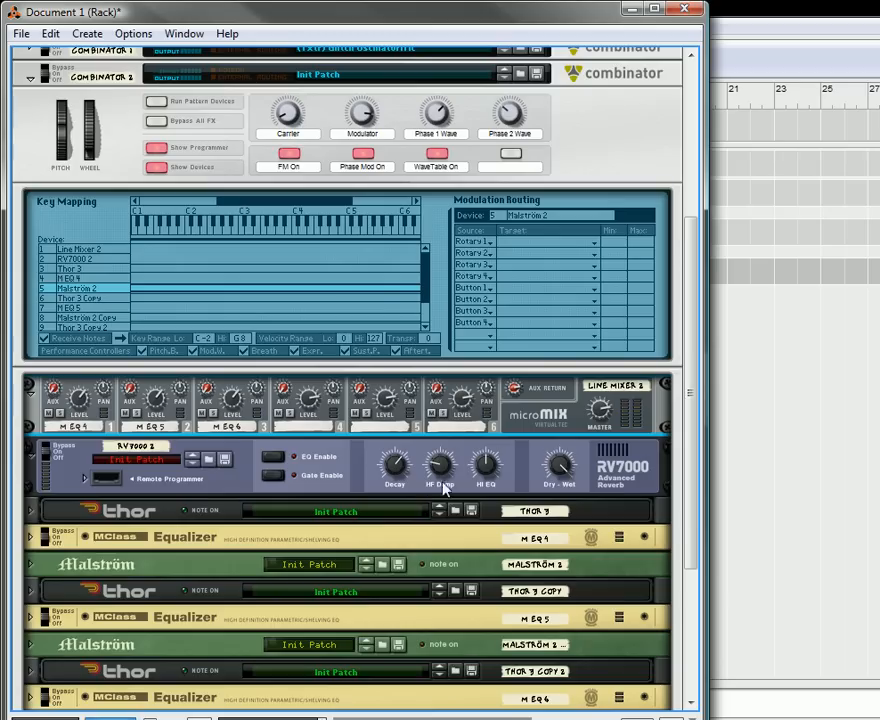
- Shape the RV7000 2 reverb with Dry/Wet 26, HF Damp 8, raised Hi EQ, slightly shorter Decay, Size 32.5 m and Diffusion 90
left_click_drag(560, 470, 568, 513)
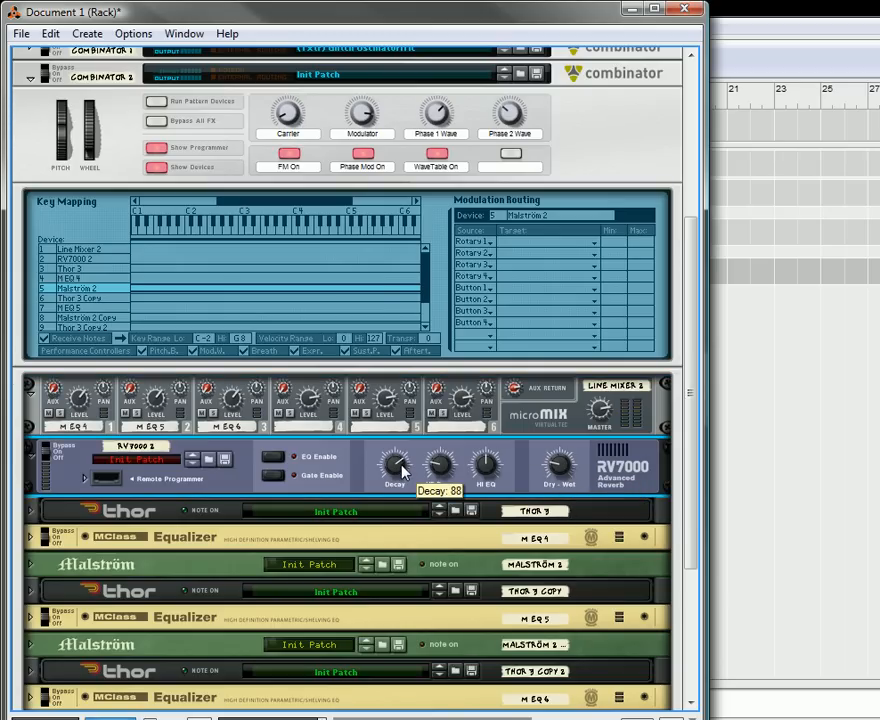
left_click_drag(485, 447, 443, 475)
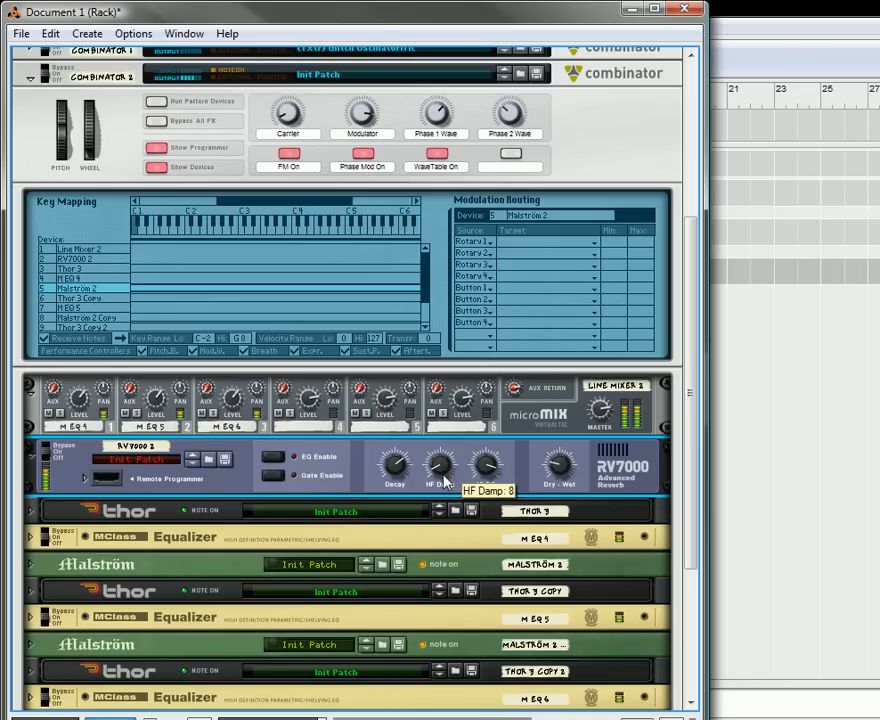
left_click(88, 479)
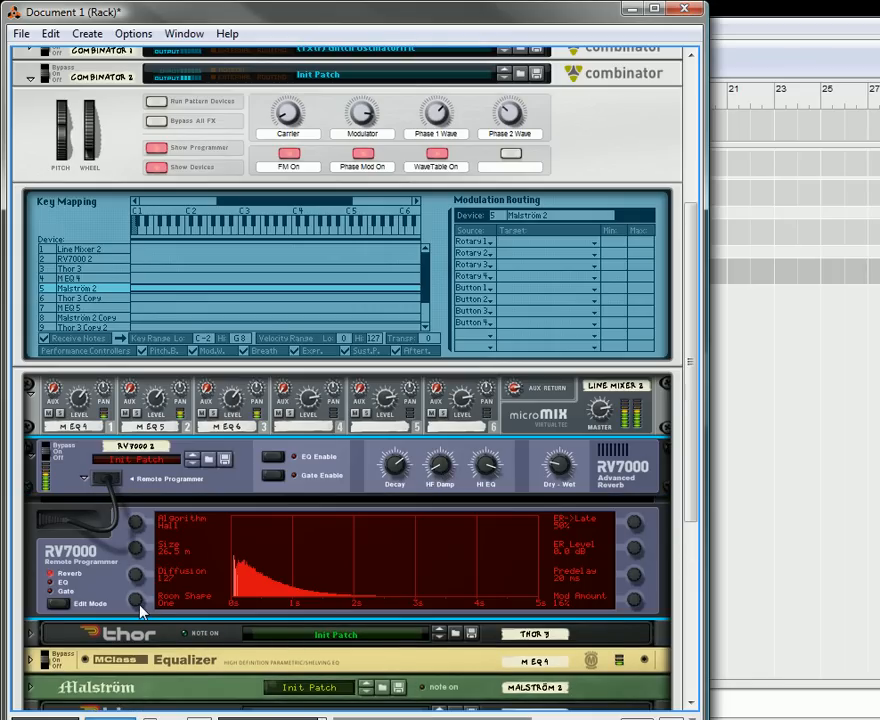
left_click_drag(133, 601, 157, 600)
left_click_drag(400, 471, 402, 486)
left_click_drag(145, 583, 133, 605)
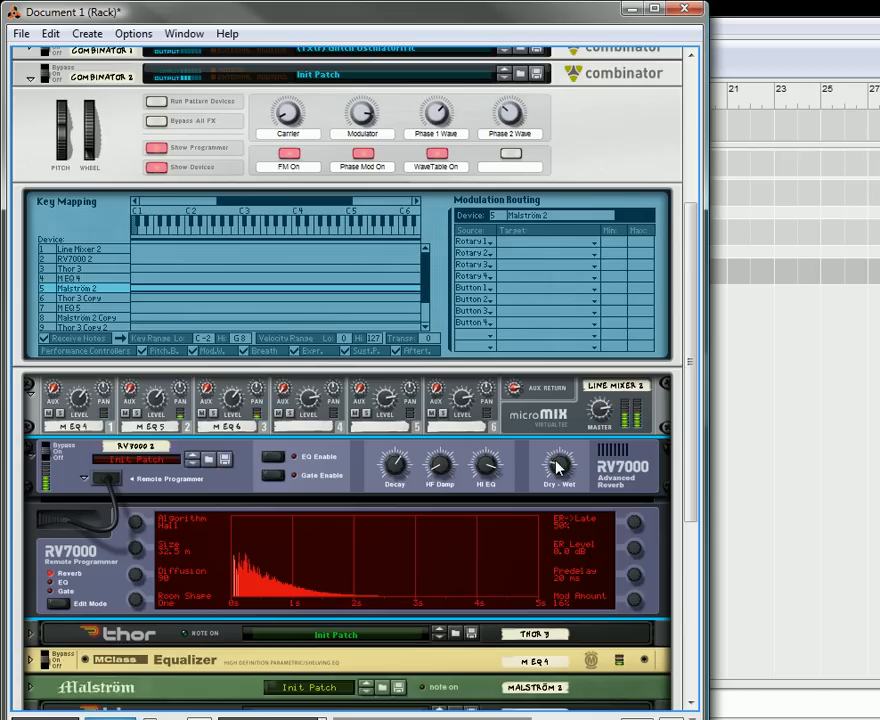
mouse_move(557, 466)
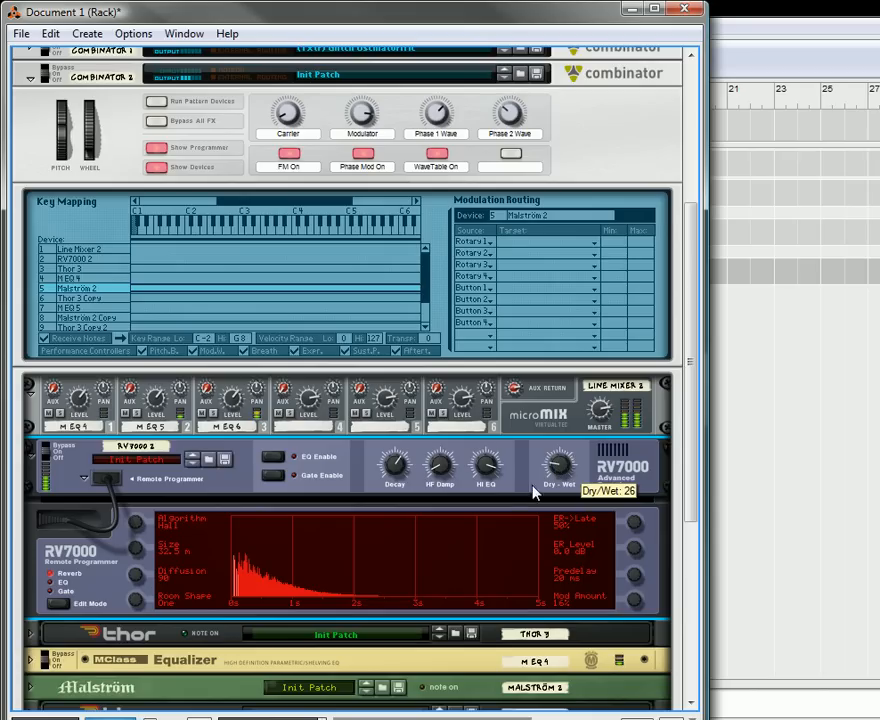
- Select RV7000 2 in Combinator 2's programmer and label Button 4 "Reverb On"
left_click(104, 259)
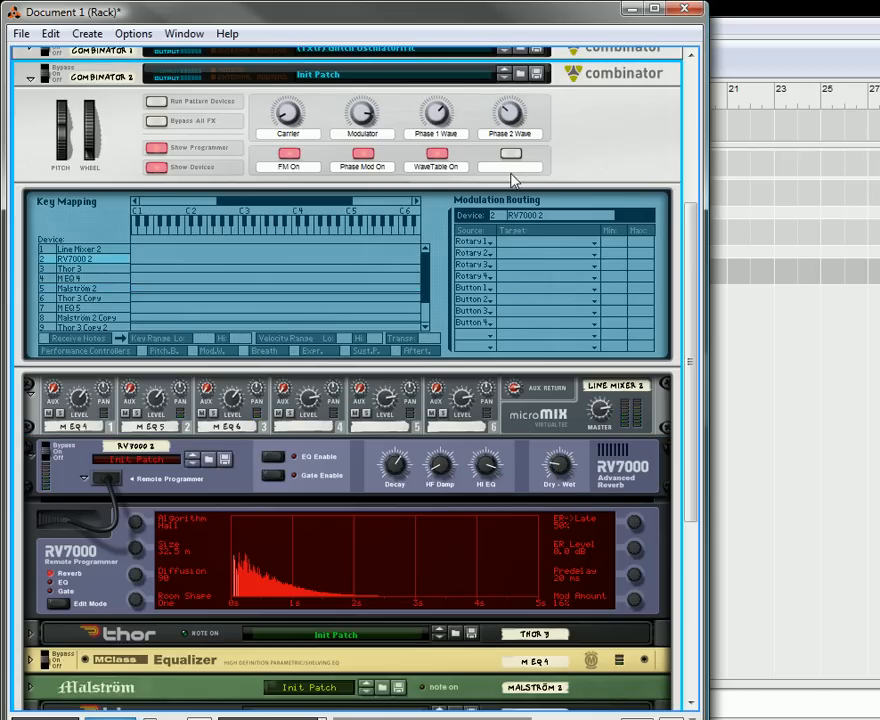
double_click(510, 167)
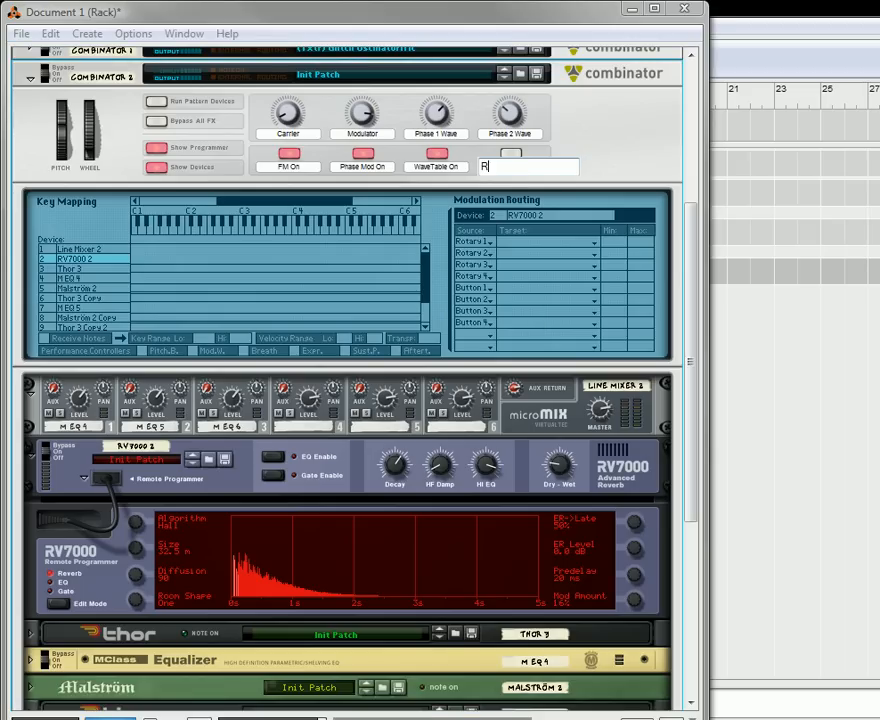
type("Reverb On")
left_click(598, 138)
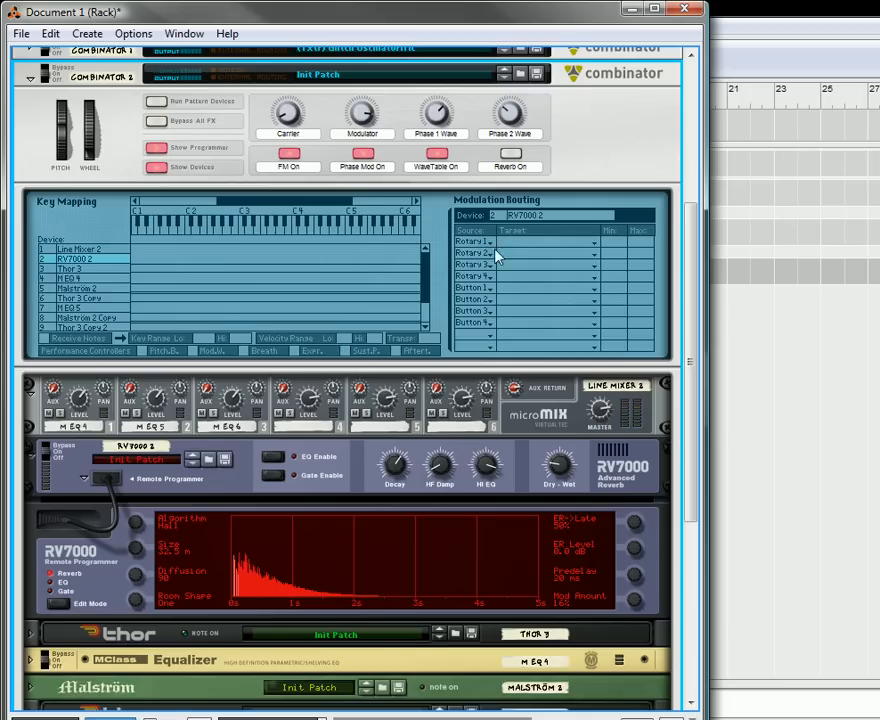
- Route Button 4 to the RV7000 2 Dry/Wet parameter with a maximum value of 26
left_click(511, 330)
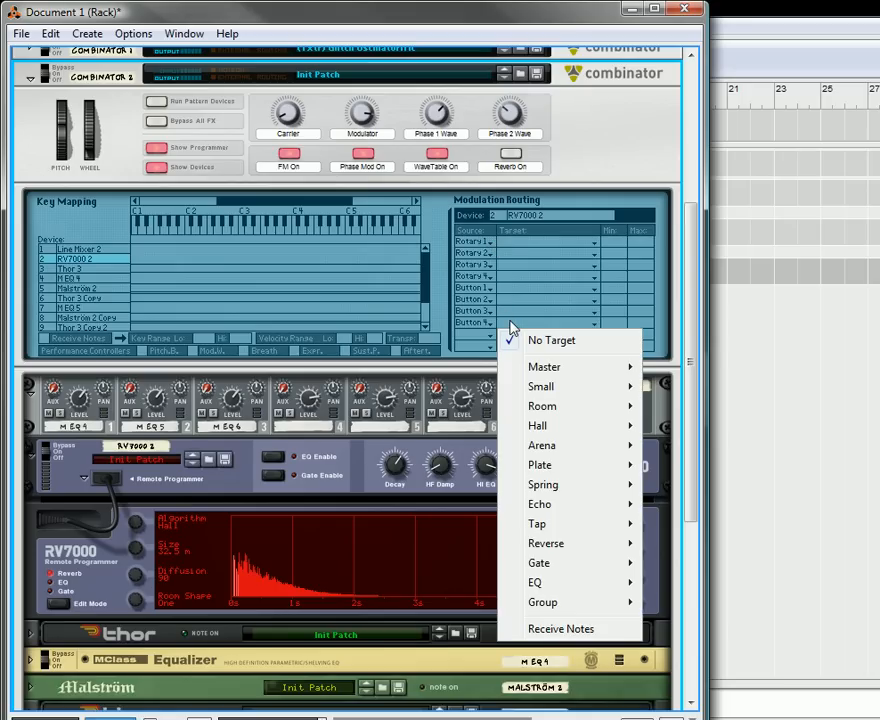
mouse_move(558, 370)
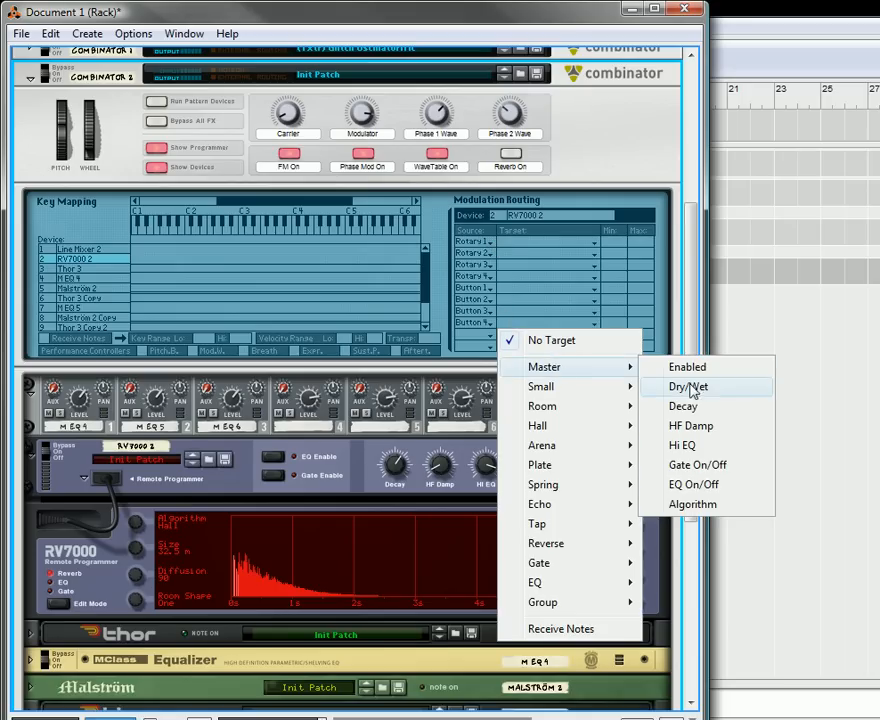
left_click(660, 387)
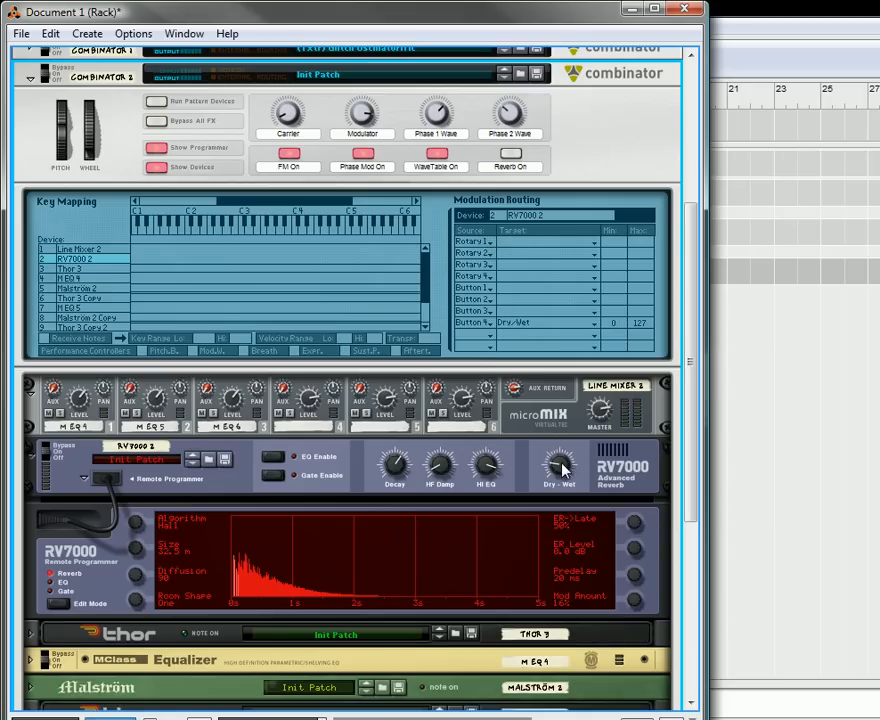
mouse_move(562, 468)
left_click_drag(638, 322, 640, 563)
- Switch the Reverb On button on and off to audition the reverb, leaving it on
left_click(512, 156)
left_click(512, 156)
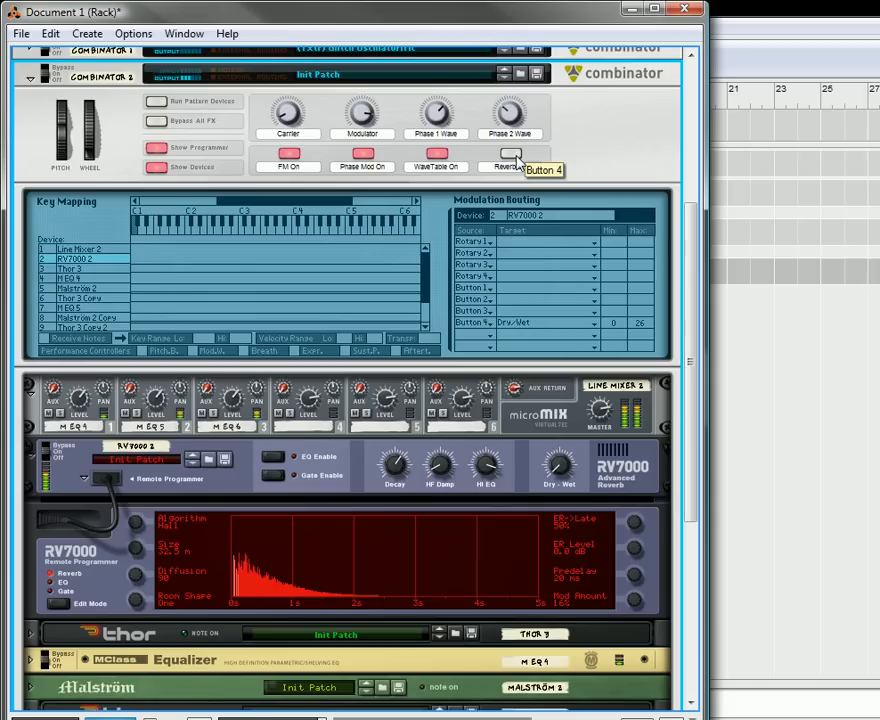
left_click(512, 156)
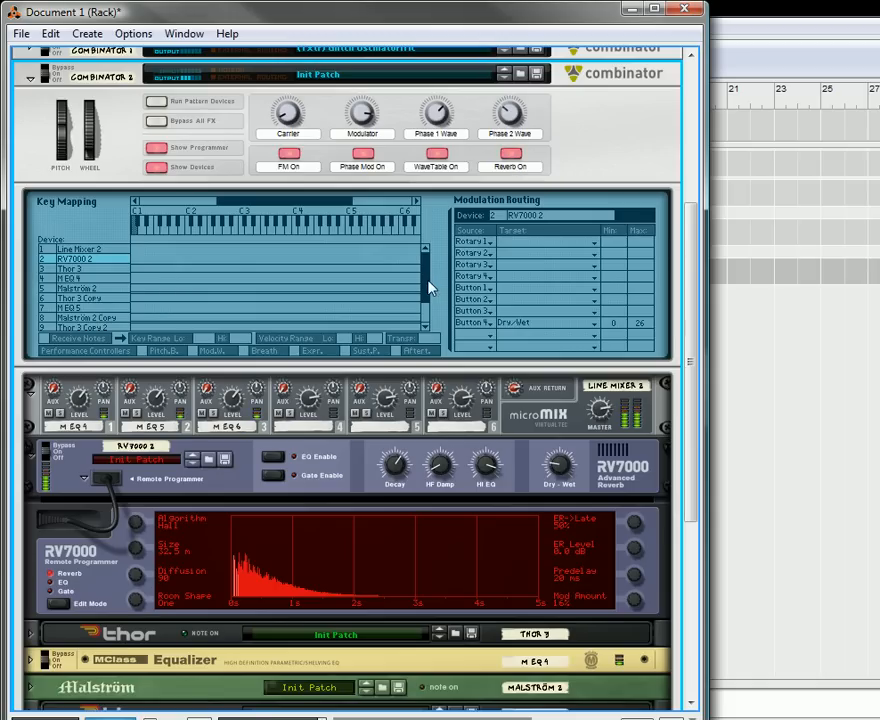
- On Combinator 2, lower Phase 1 Wave, raise Phase 2 Wave, set Modulator to 20 and raise Carrier
scroll(430, 288, "up", 3)
left_click_drag(438, 320, 441, 329)
left_click_drag(513, 302, 516, 284)
left_click_drag(384, 320, 405, 363)
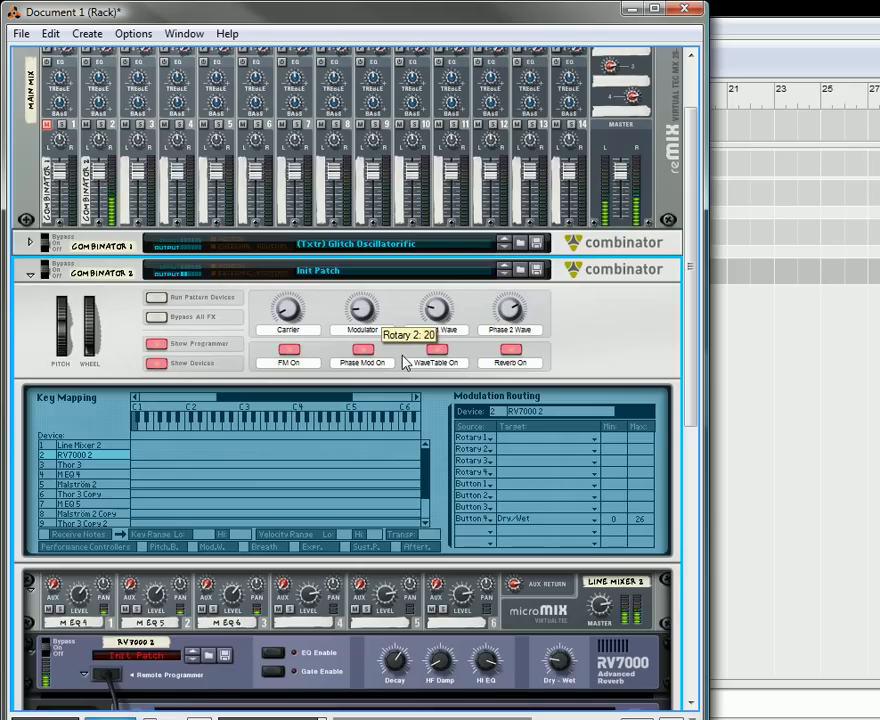
left_click_drag(287, 310, 304, 285)
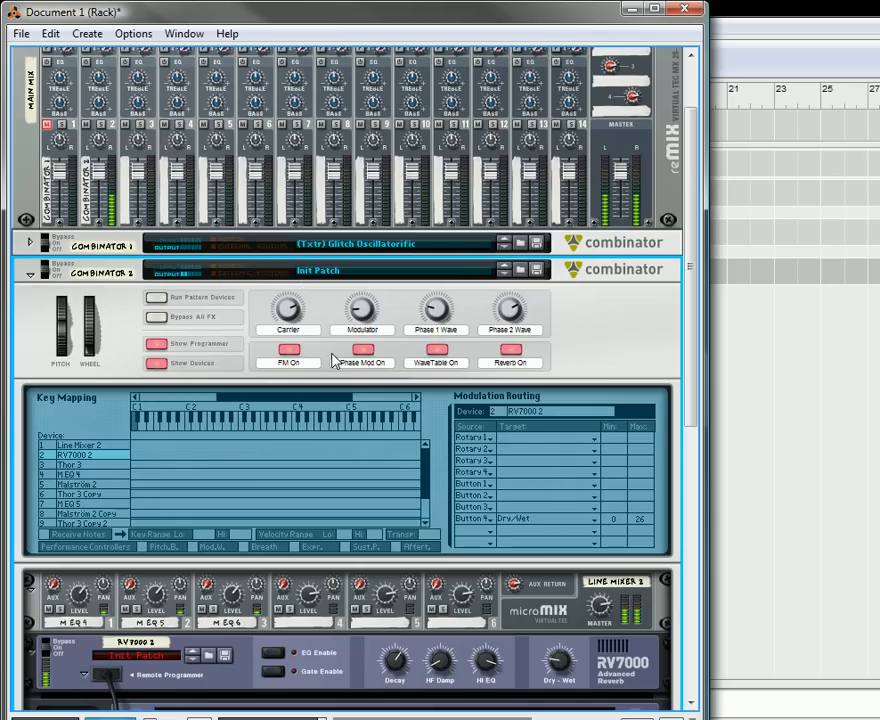
- Expand Malström 2 and set its Modulator B rate to 6/4
scroll(350, 400, "down", 8)
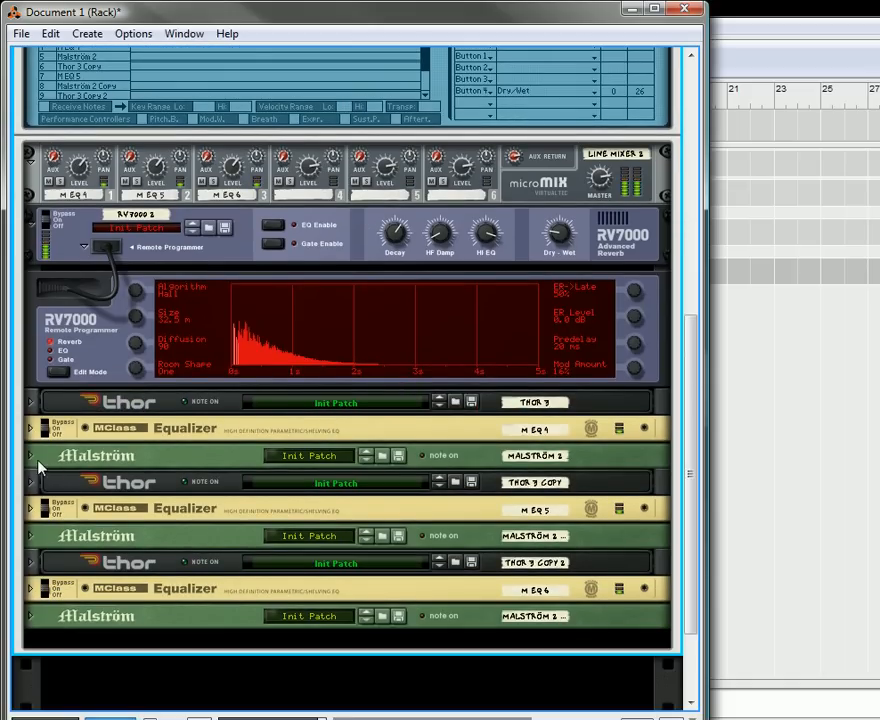
left_click(31, 456)
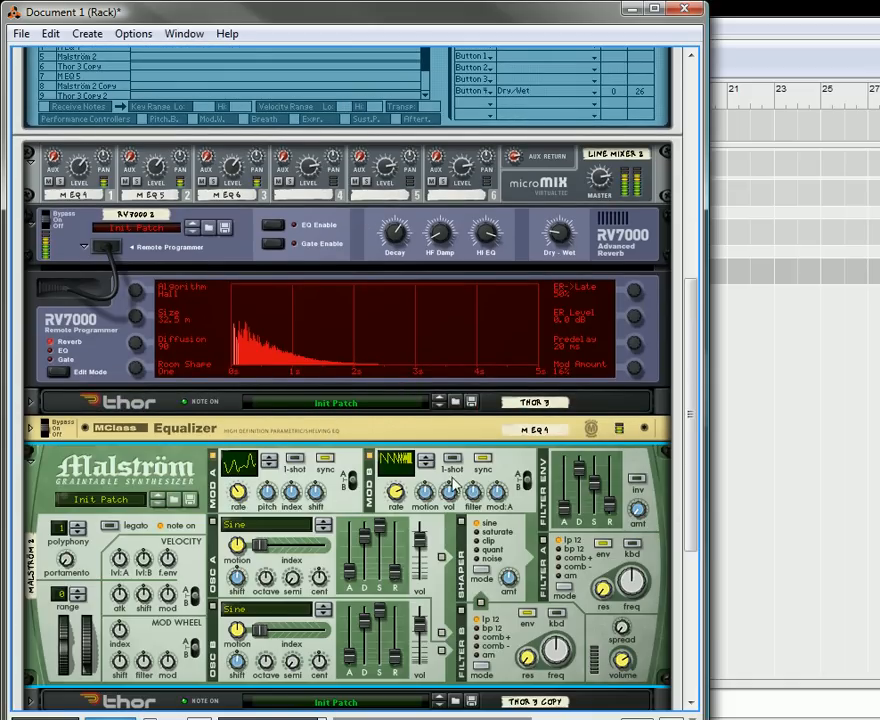
left_click_drag(403, 460, 407, 514)
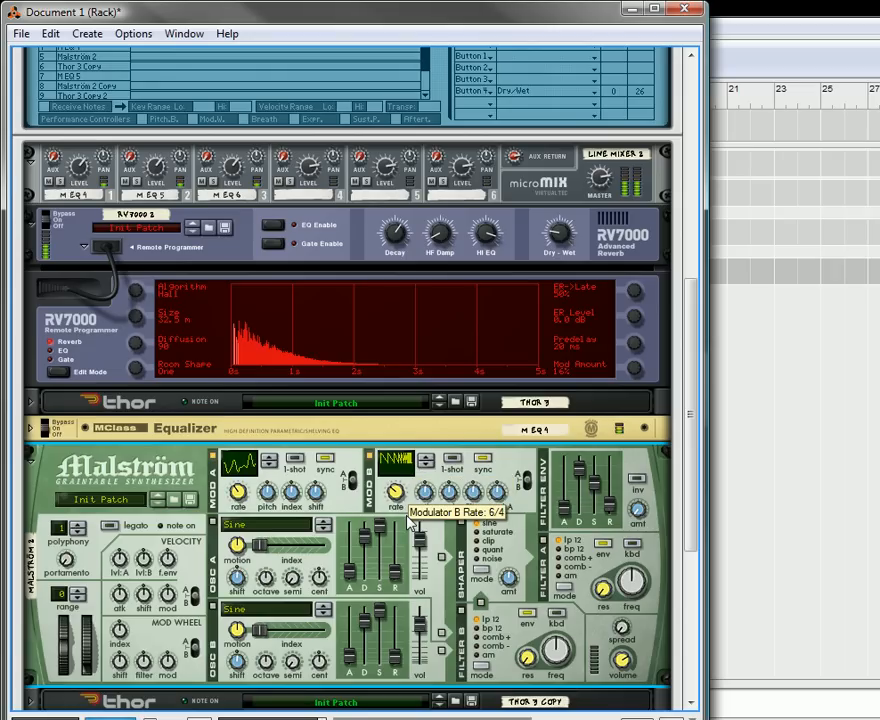
- Hide the RV7000 2 Remote Programmer and collapse Malström 2
scroll(152, 340, "up", 3)
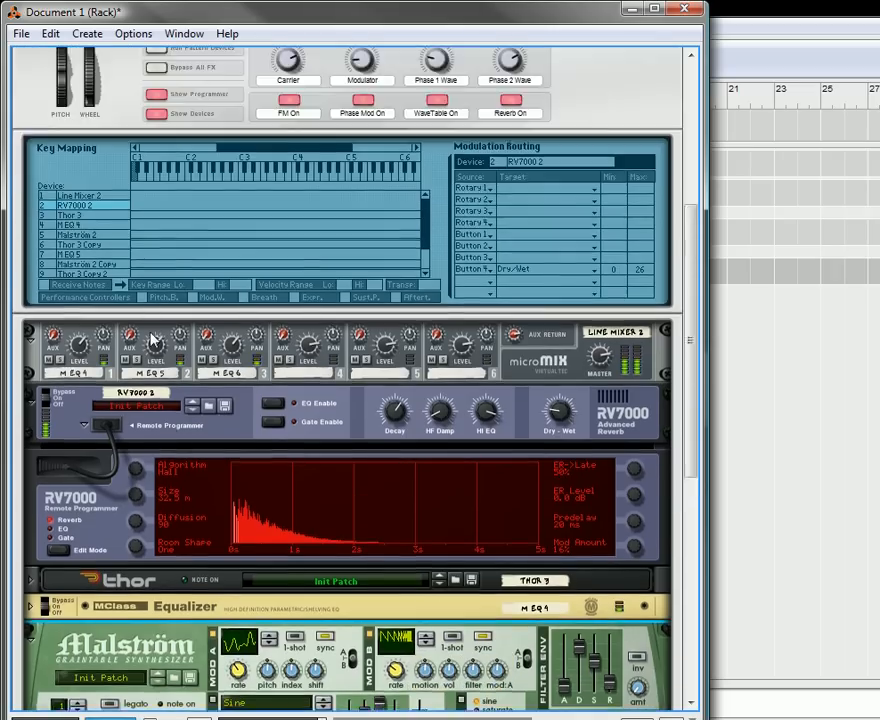
scroll(152, 340, "up", 2)
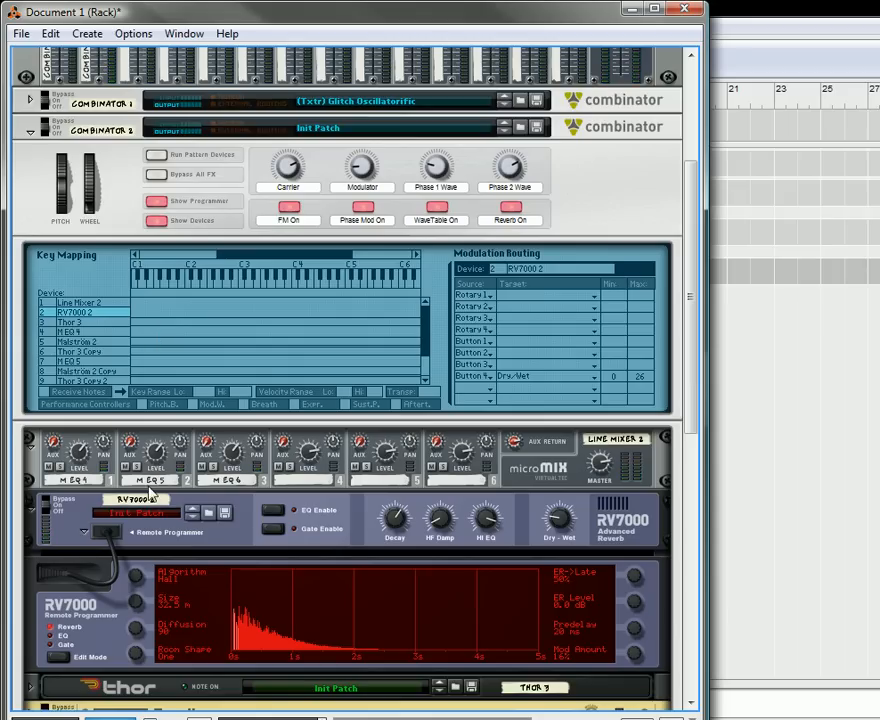
scroll(150, 450, "down", 3)
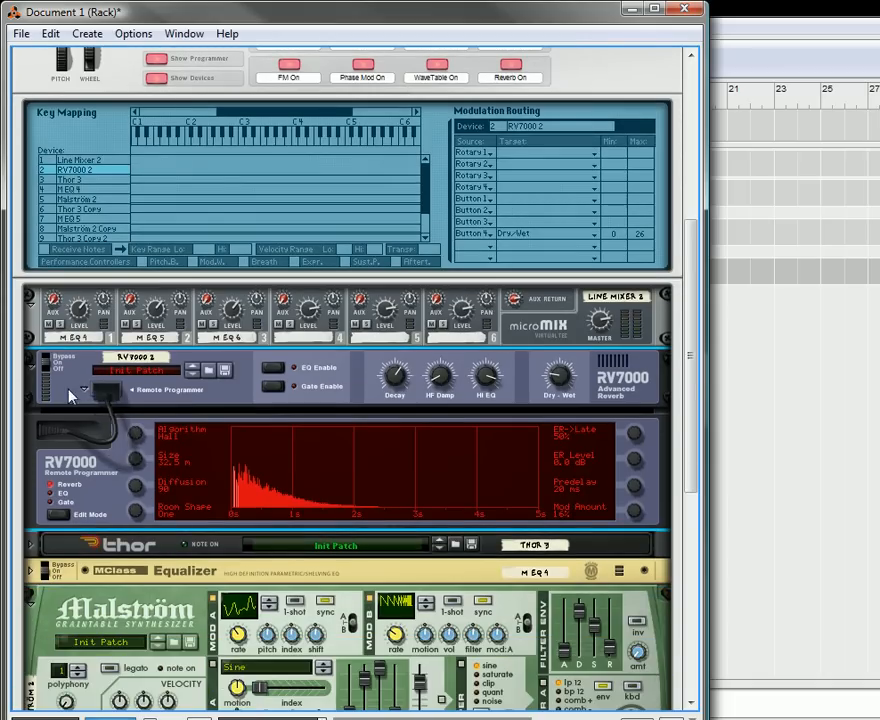
left_click(88, 388)
left_click(33, 487)
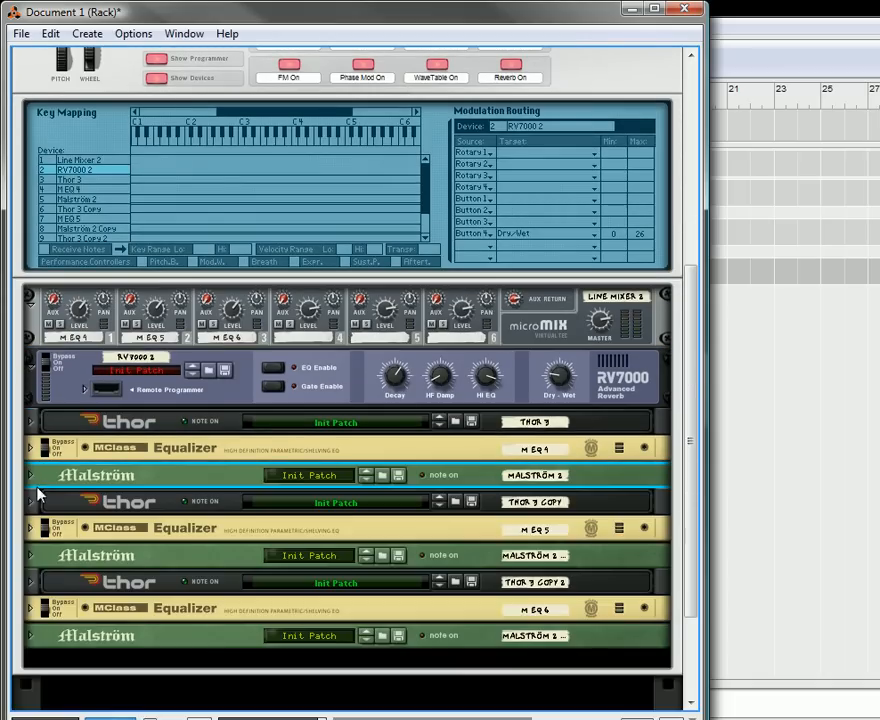